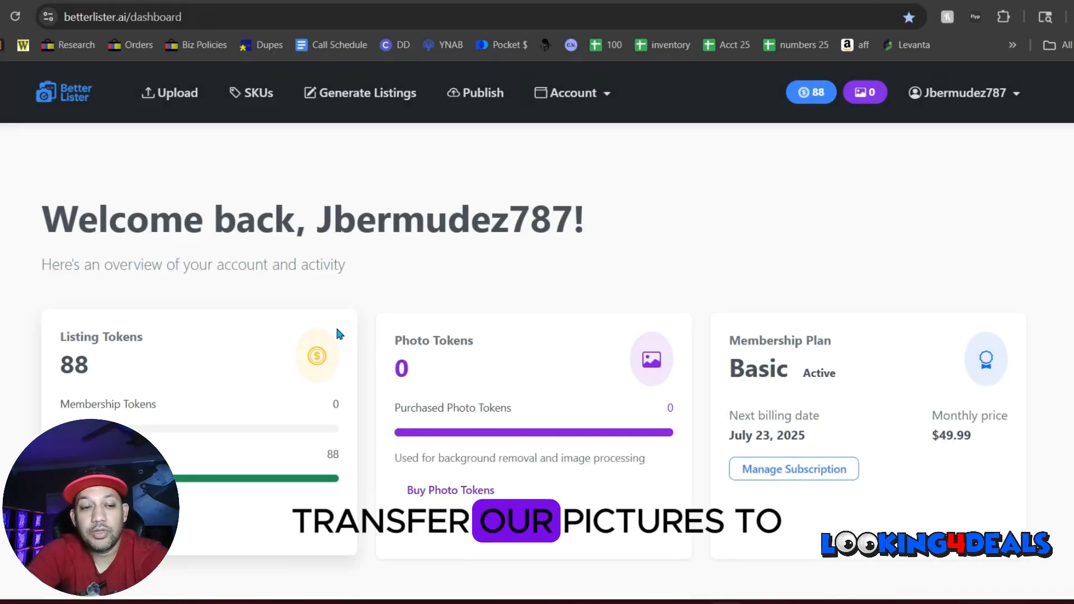
- Open the photo upload page and bring up the drop area for photos
left_click(176, 101)
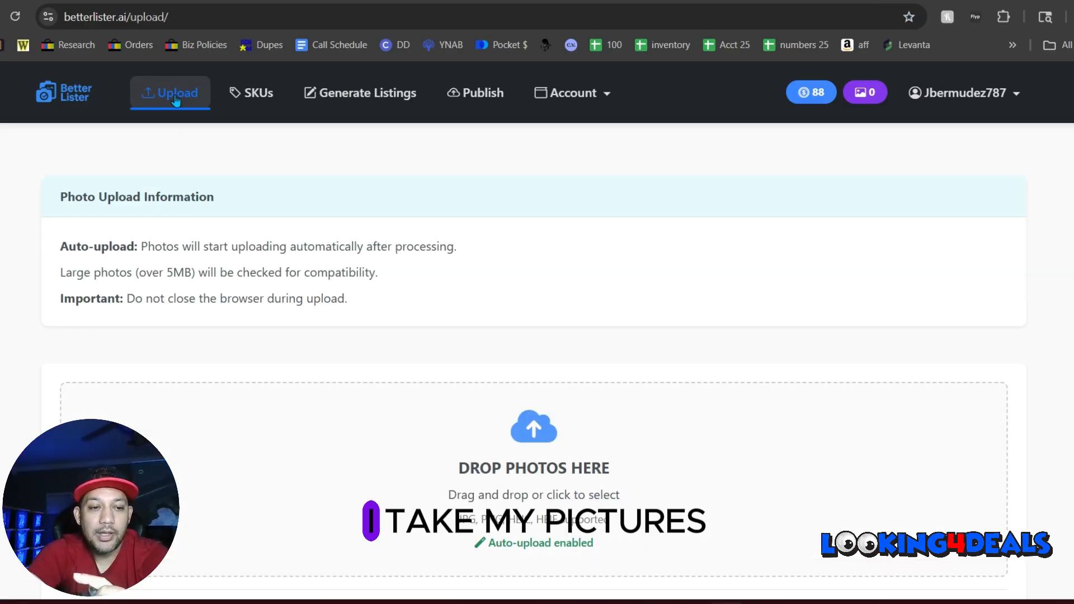
scroll(30, 275, "down", 3)
scroll(30, 275, "up", 3)
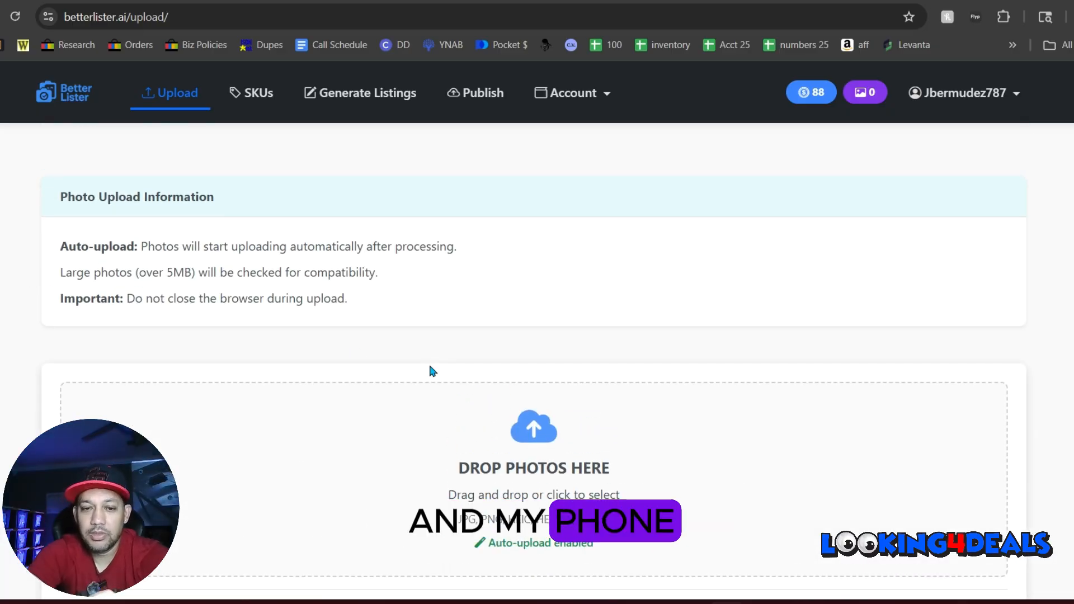
scroll(431, 369, "down", 2)
scroll(429, 369, "up", 2)
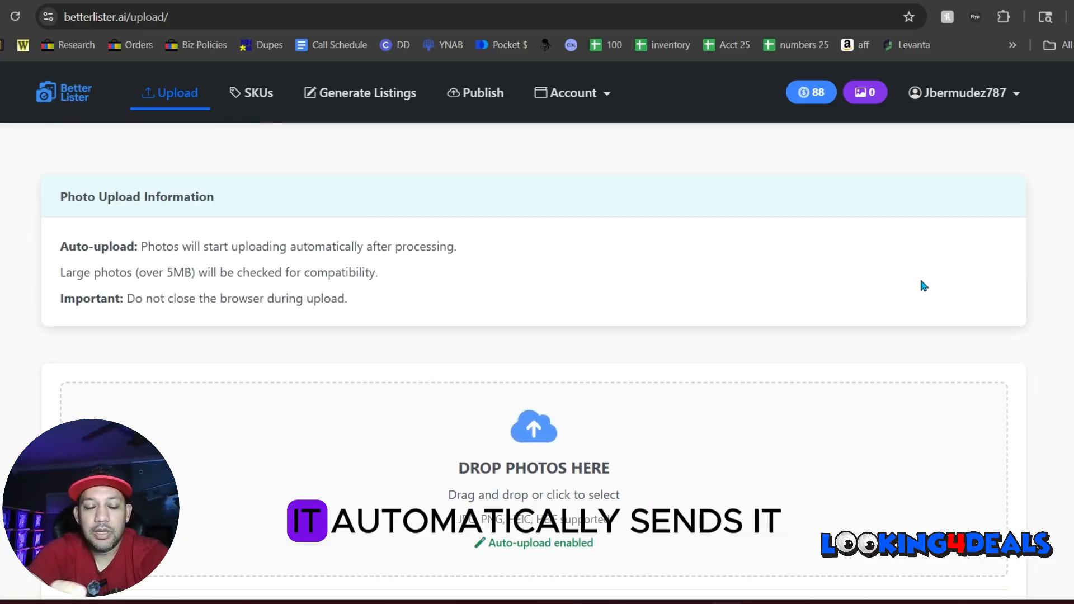
scroll(537, 362, "down", 3)
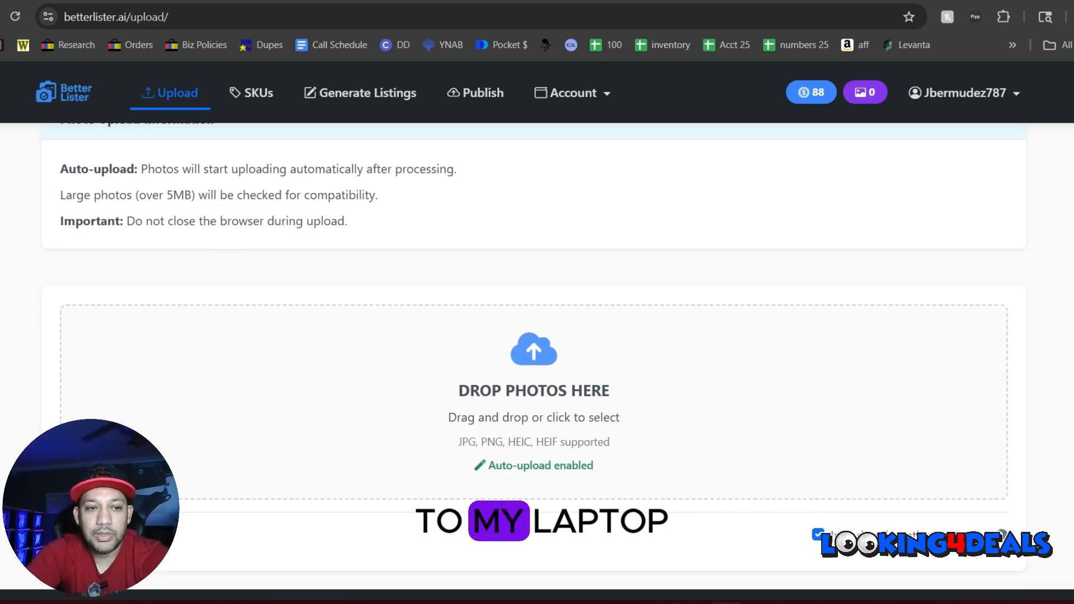
- Upload the photos from the phone's Camera folder, selecting everything from 20250709_203157 through 20250709_191304
left_click(505, 297)
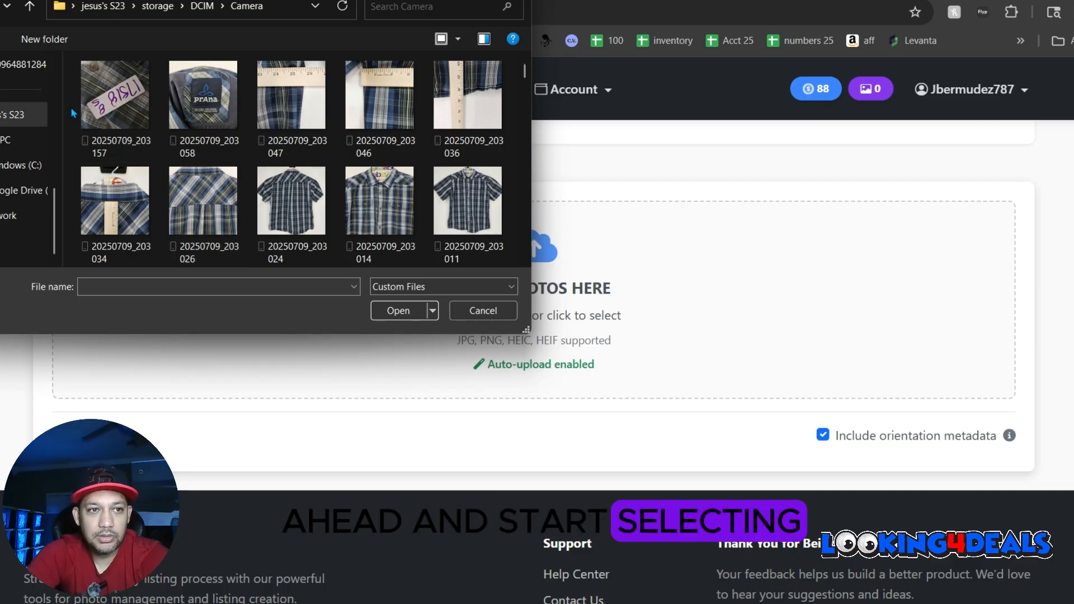
left_click_drag(70, 108, 199, 193)
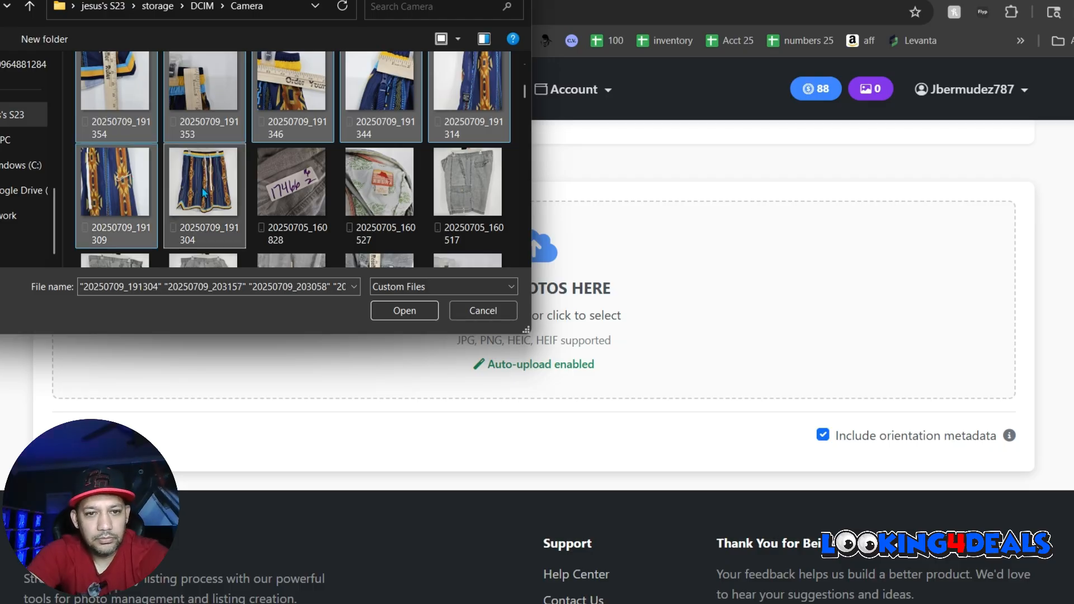
left_click(405, 311)
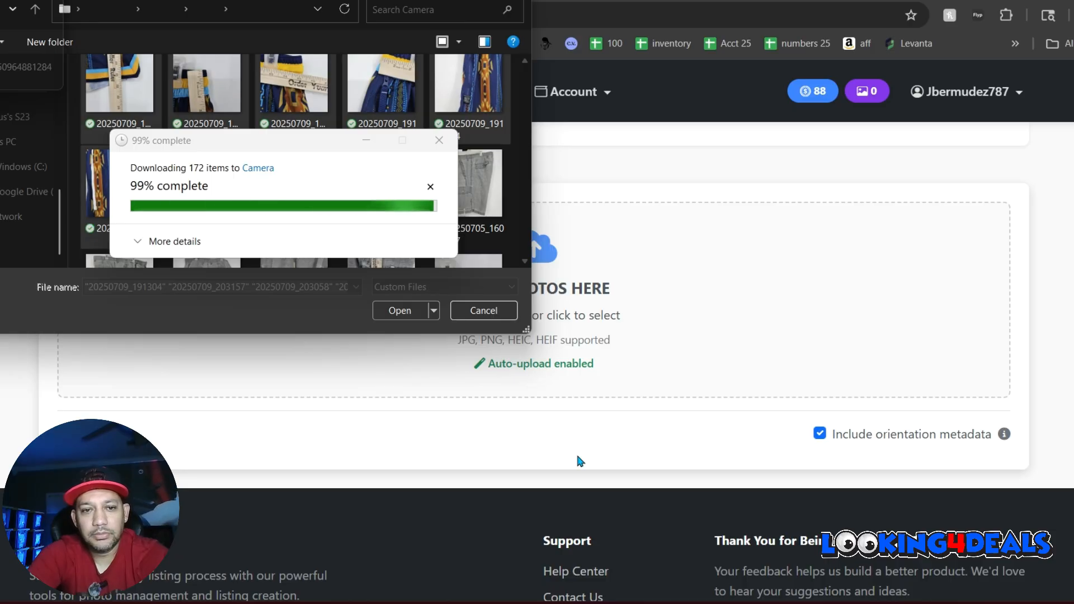
scroll(718, 368, "down", 2)
scroll(1057, 367, "down", 3)
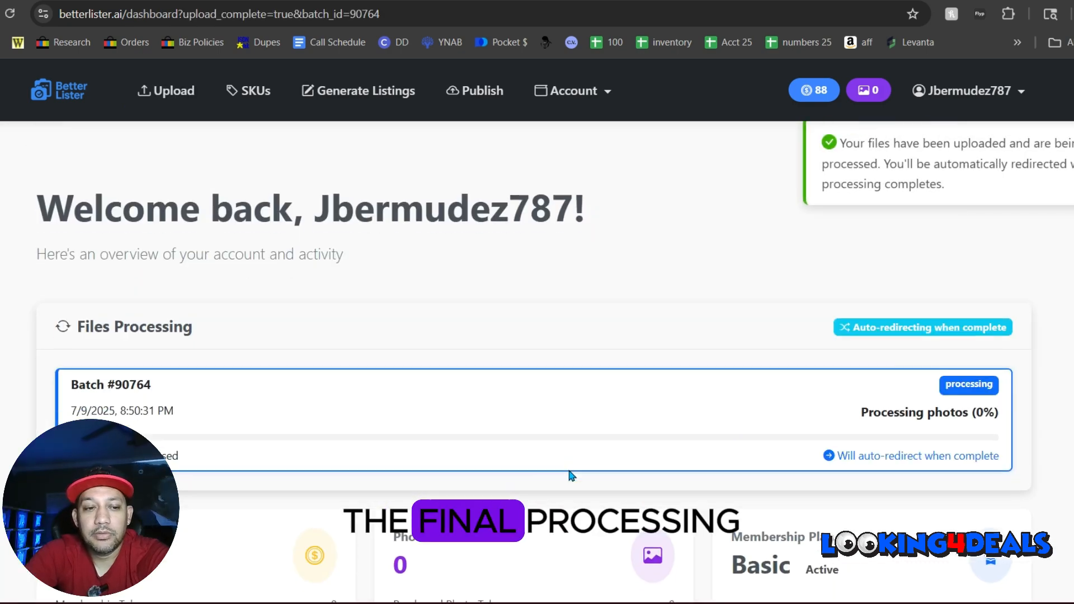
scroll(568, 475, "down", 1)
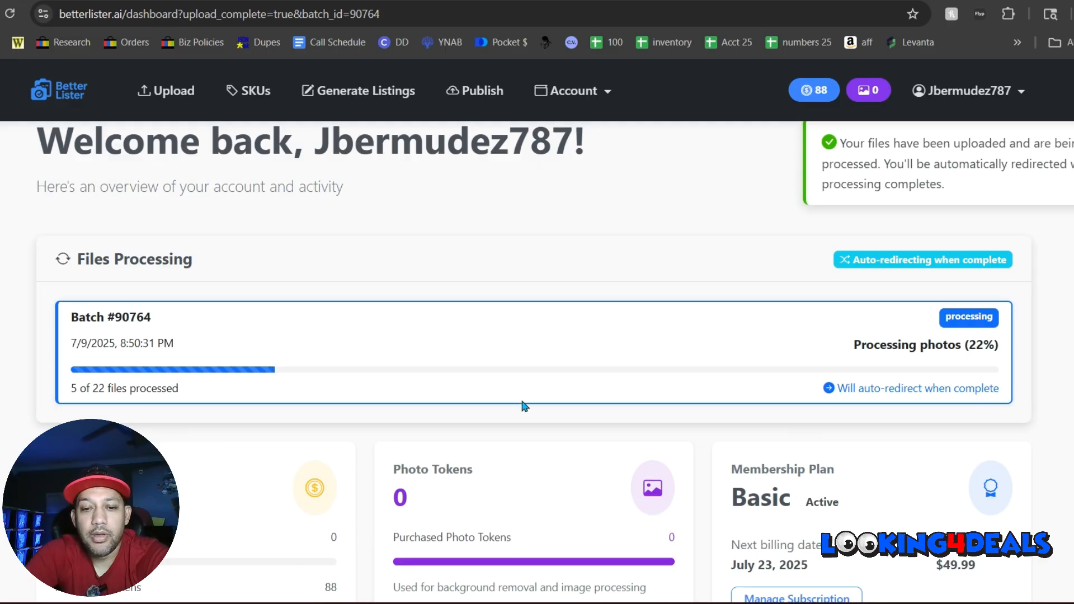
scroll(525, 406, "up", 2)
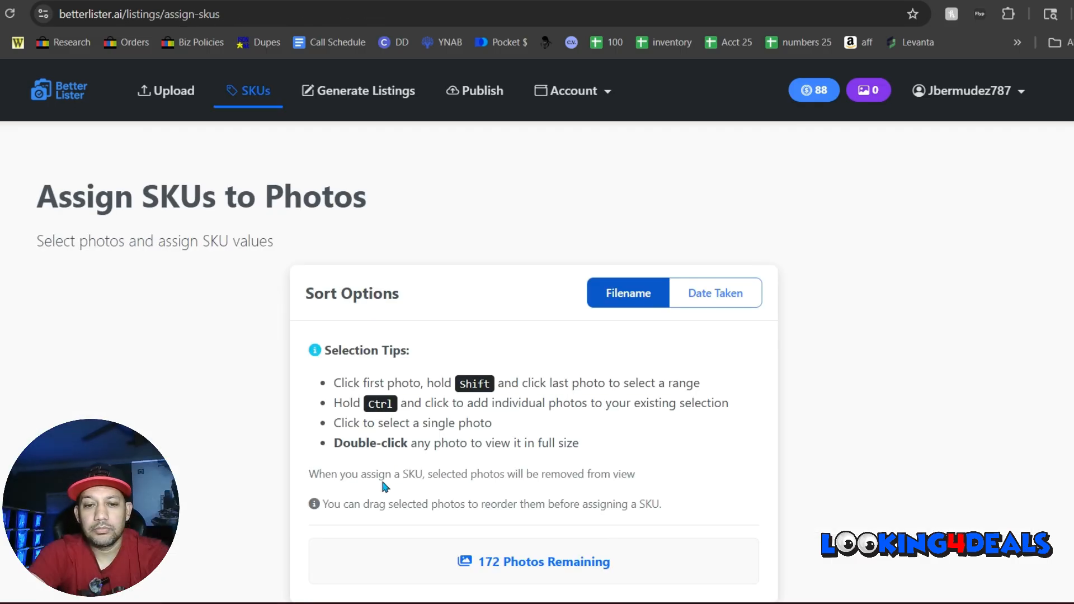
- Assign SKU t17507 to the patterned navy shorts photos, from 20250709_191304.jpg through the tag photo 20250709_191647.jpg
scroll(219, 413, "down", 1)
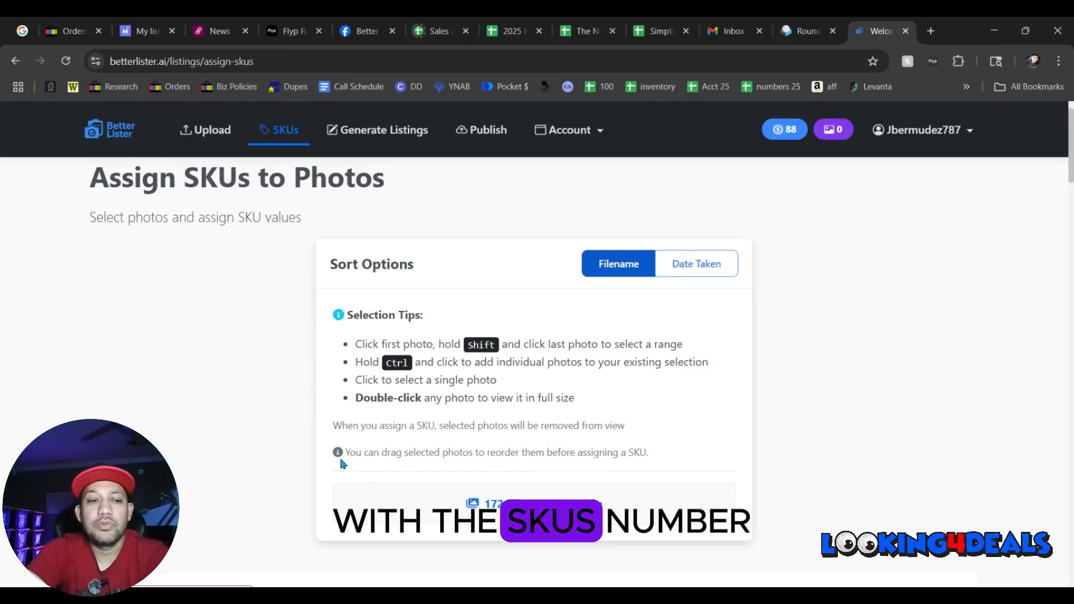
scroll(250, 425, "down", 4)
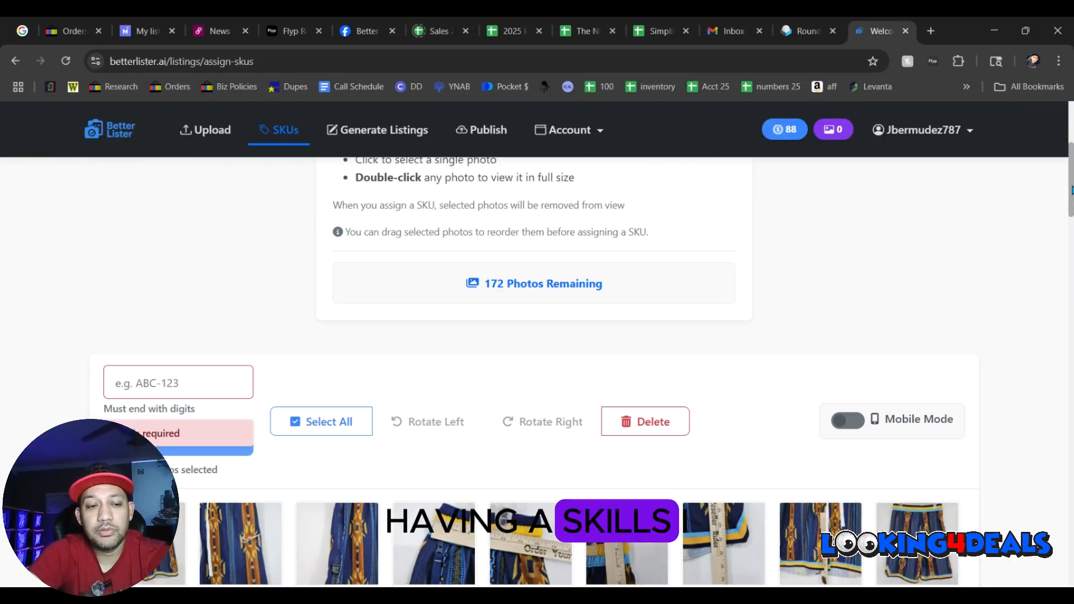
scroll(1001, 340, "down", 3)
scroll(1001, 341, "up", 2)
scroll(540, 372, "down", 3)
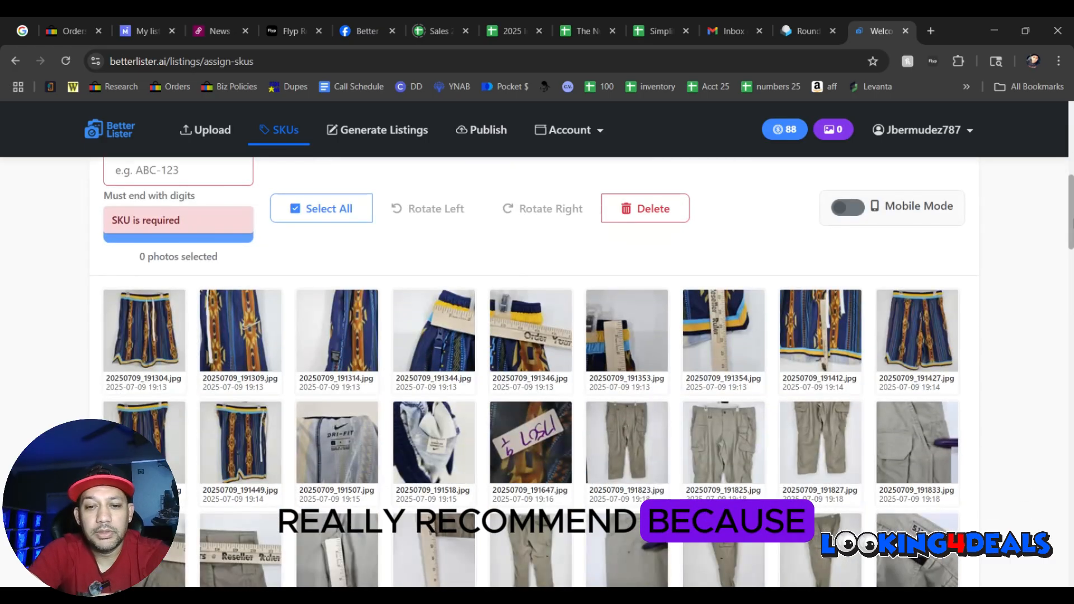
scroll(539, 371, "up", 3)
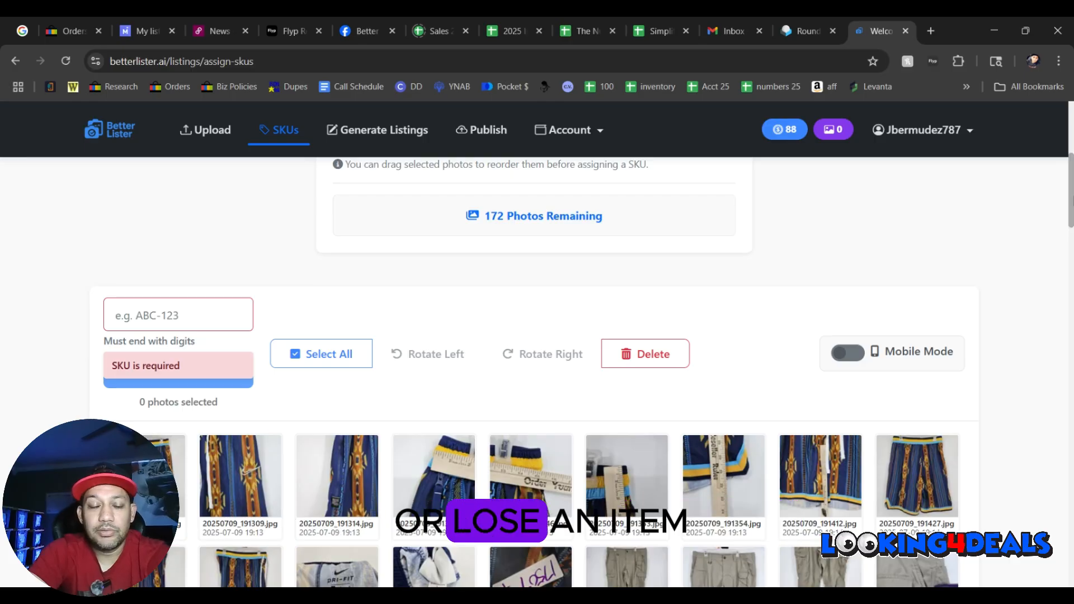
scroll(291, 306, "down", 2)
left_click(186, 224)
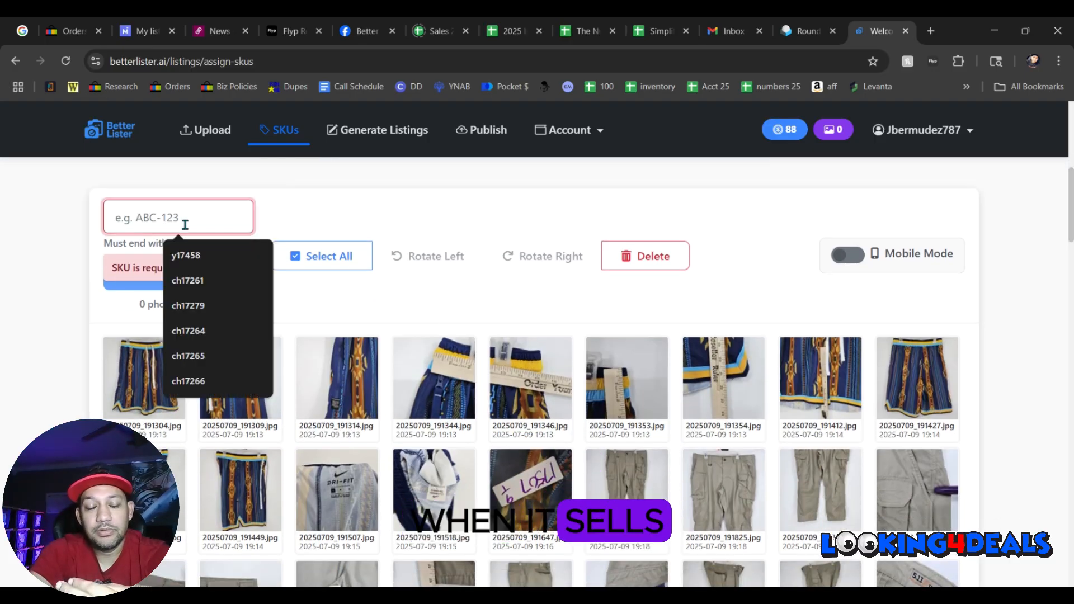
type("t17507")
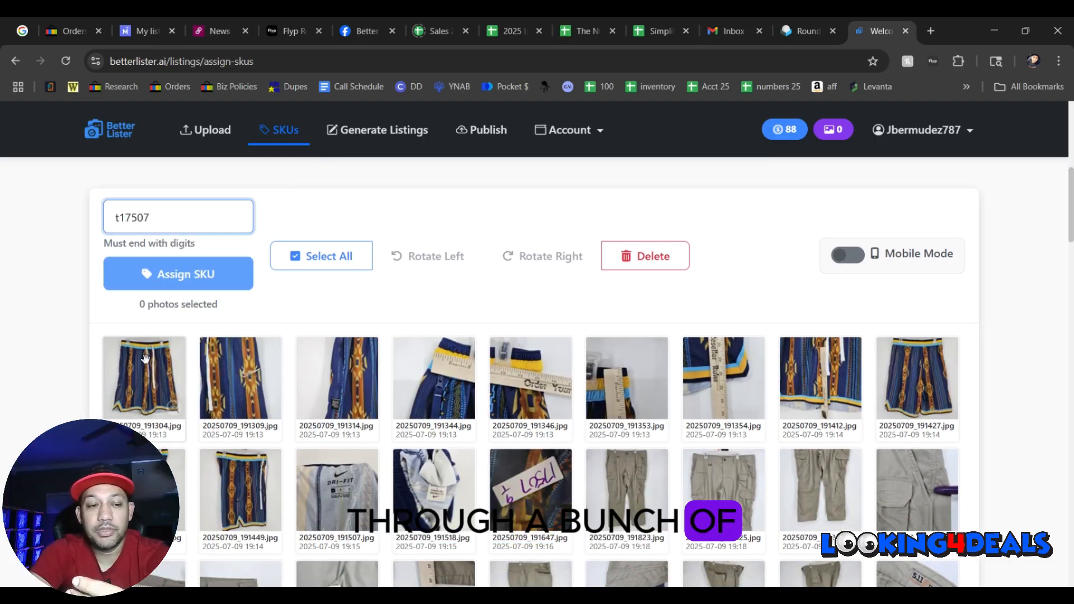
left_click(142, 381)
left_click(536, 486, "shift")
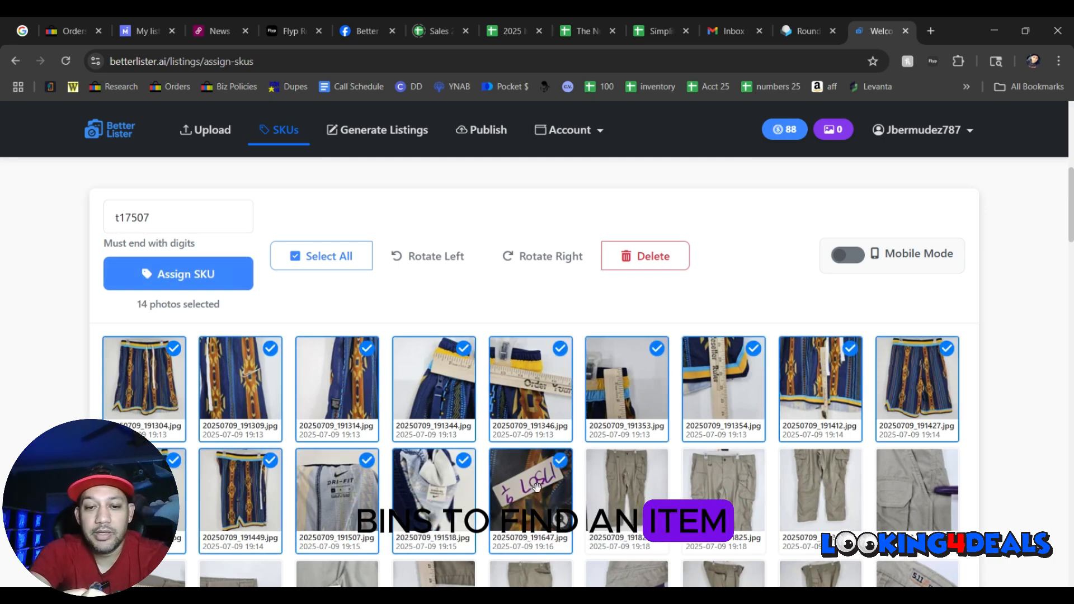
left_click(178, 285)
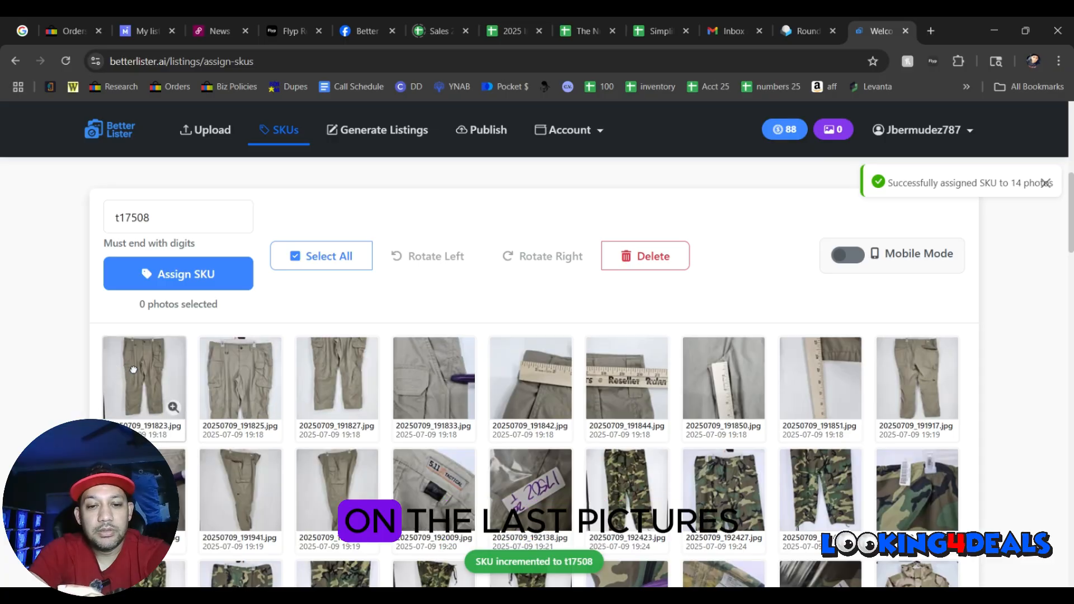
- Assign SKU t17502 to the khaki cargo pants photos, from 20250709_191823.jpg through the tag photo 20250709_192138.jpg
left_click(112, 369)
left_click(530, 487, "shift")
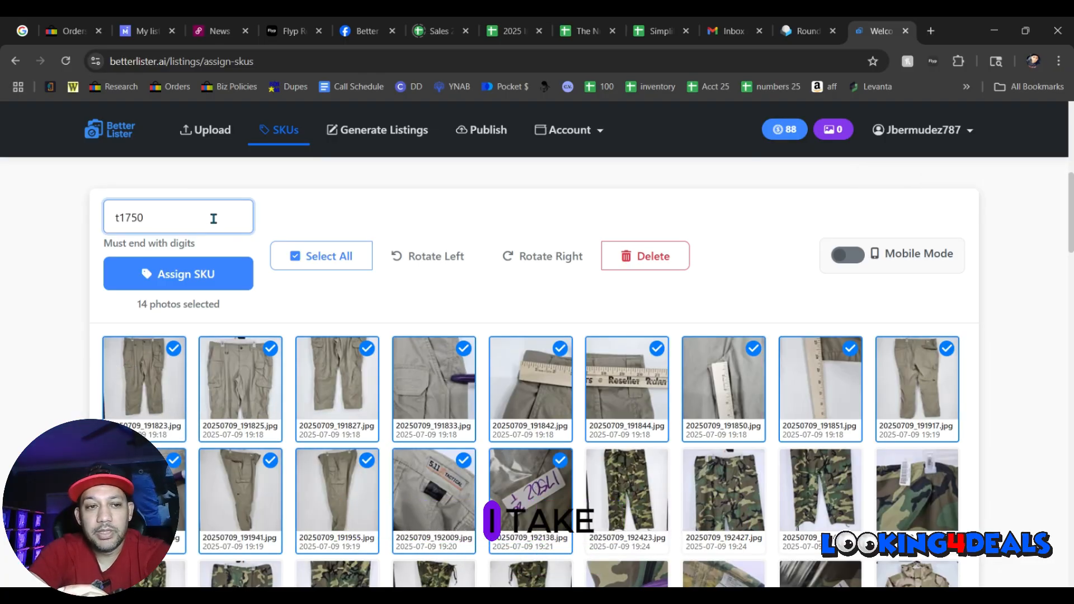
type("2")
left_click(177, 274)
- Assign SKU t17505 to the woodland camouflage pants photos, from 20250709_192423.jpg through the tag photo 20250709_192946.jpg
left_click(144, 380)
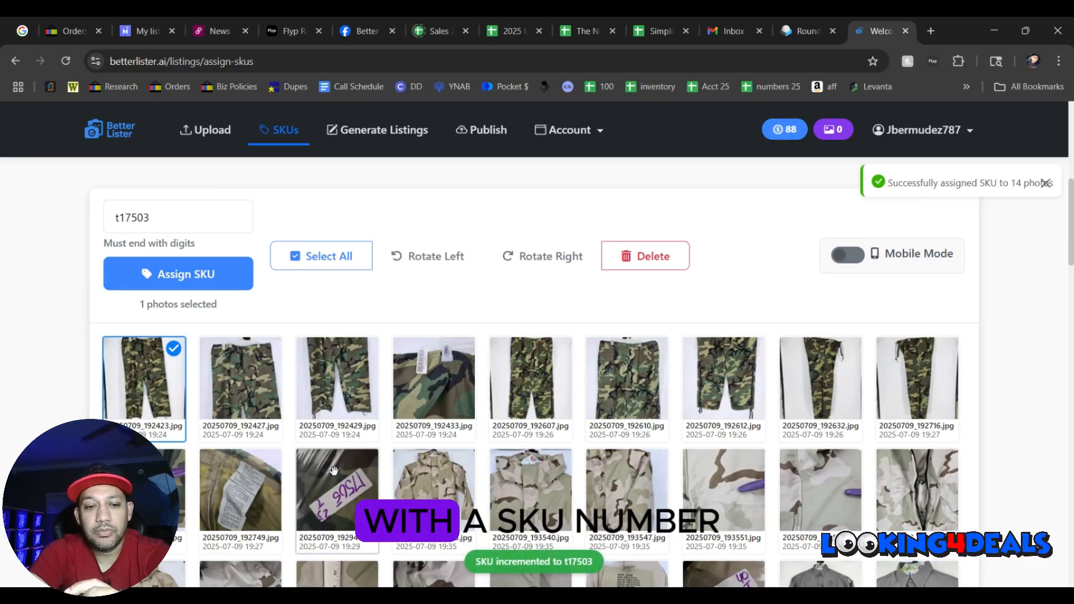
left_click(334, 470, "shift")
left_click(190, 221)
key("BackSpace")
type("5")
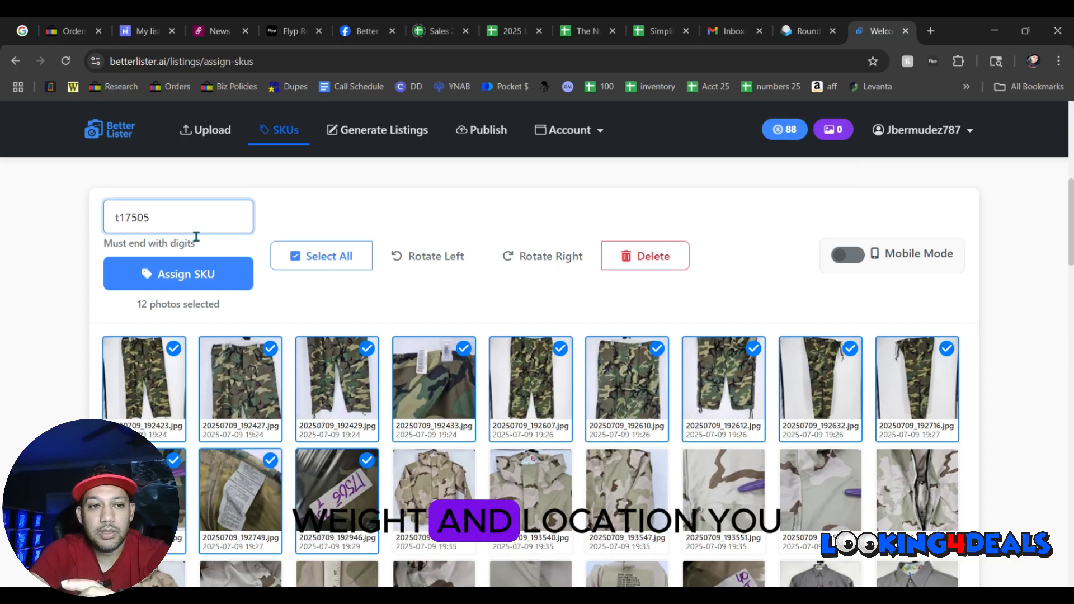
left_click(178, 274)
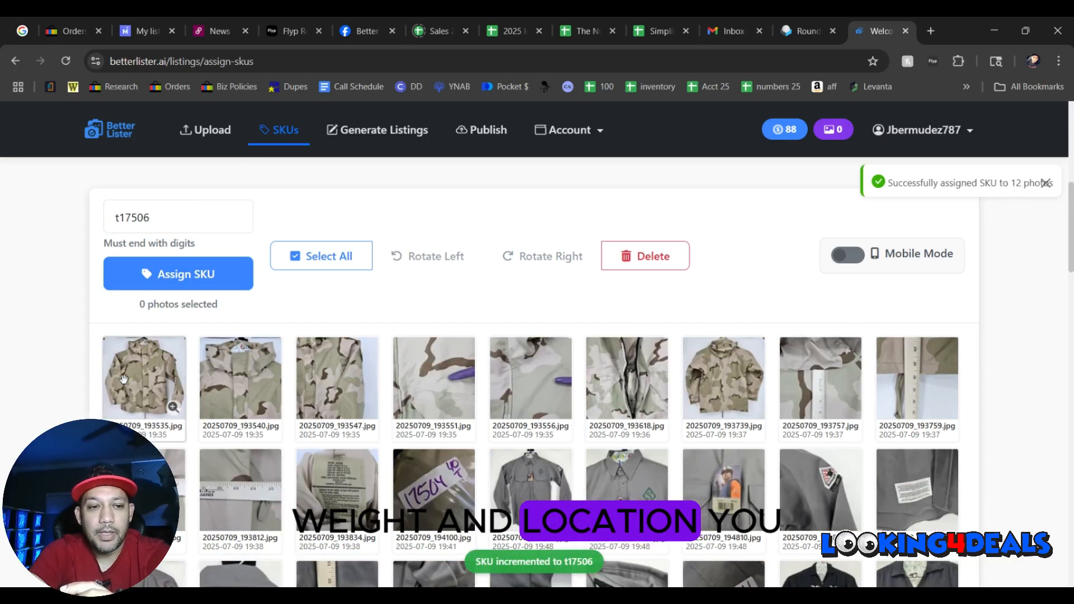
- Assign SKU t17504 to the desert camouflage jacket photos, from 20250709_193535.jpg through the tag photo 20250709_194100.jpg
left_click(138, 380)
left_click(433, 485, "shift")
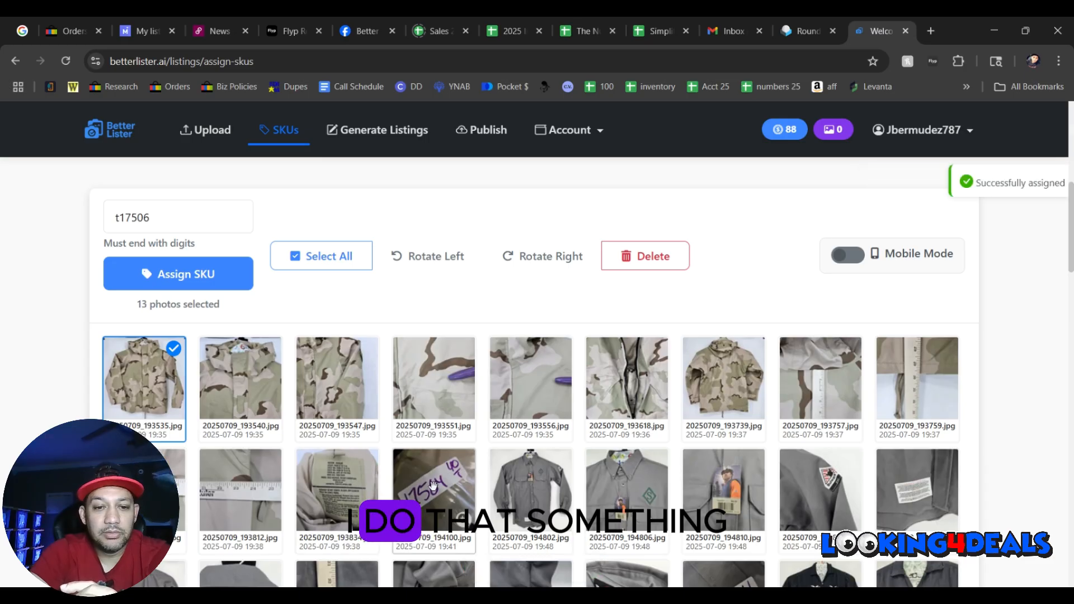
key("BackSpace")
type("4")
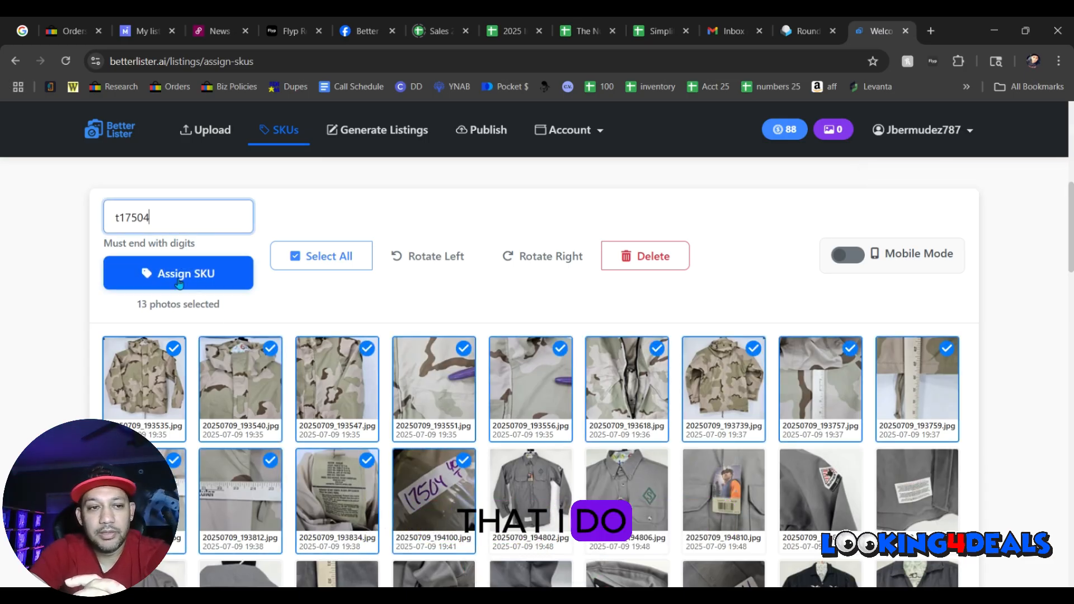
left_click(178, 274)
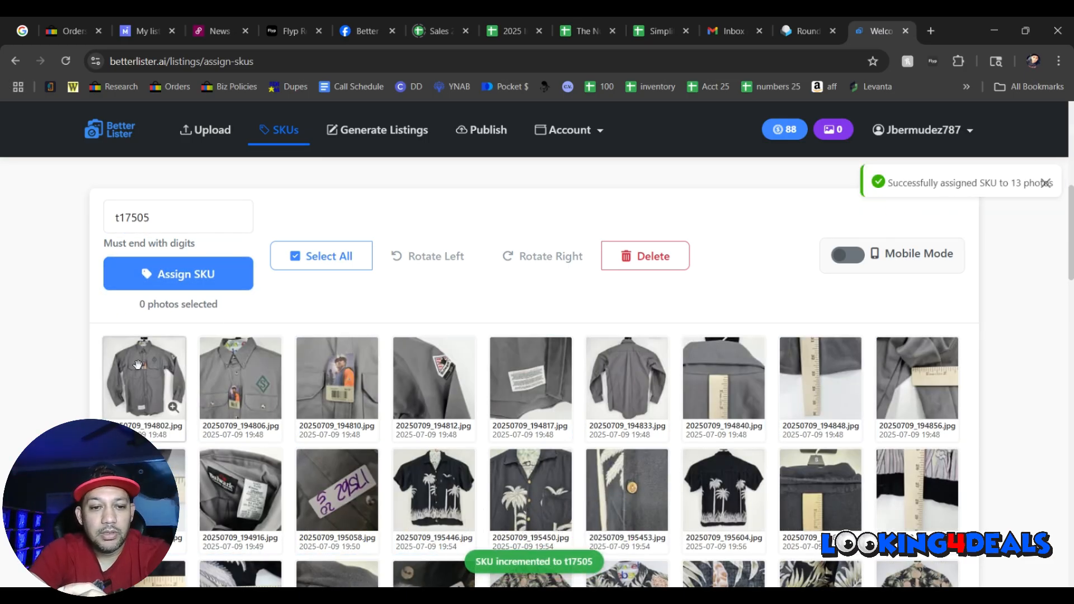
- Assign SKU s17562 to the gray long-sleeved work shirt photos, from 20250709_194802.jpg through the tag photo 20250709_195058.jpg
left_click(137, 364)
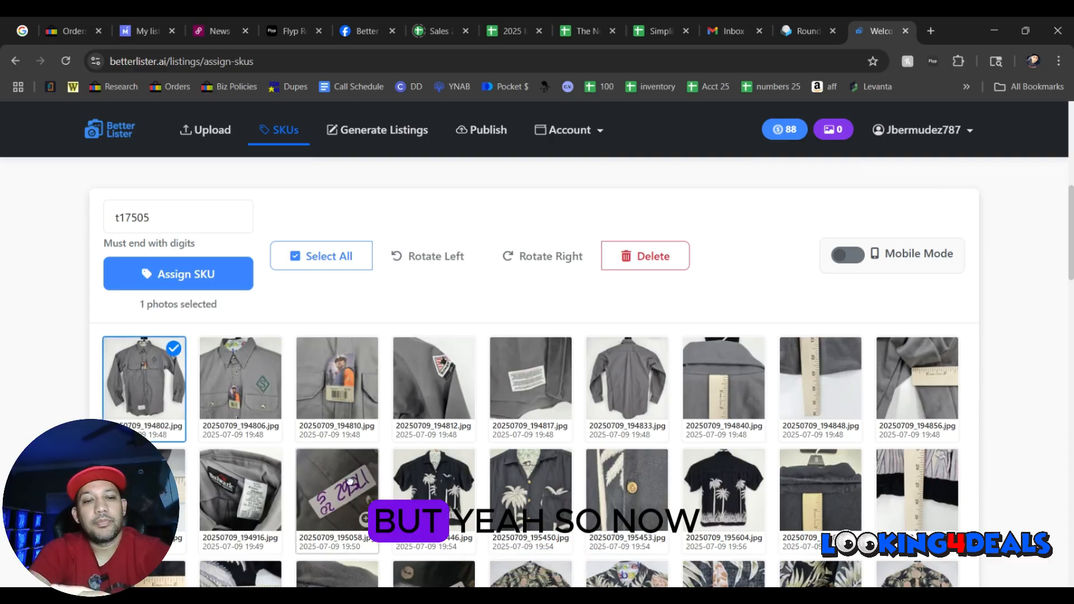
left_click(337, 490, "shift")
left_click(182, 217)
key("BackSpace")
key("BackSpace")
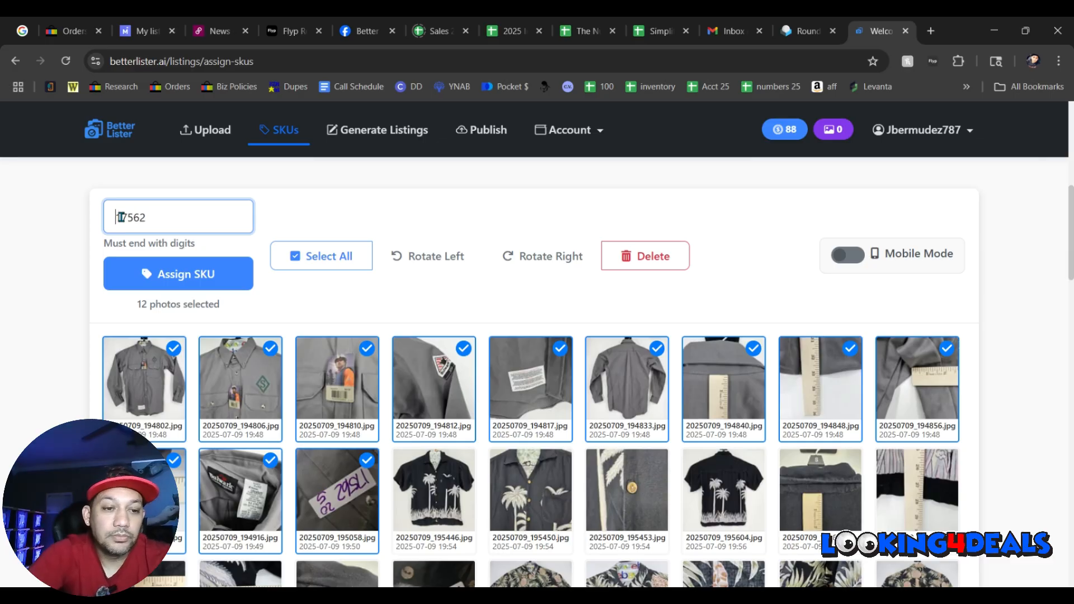
left_click(168, 274)
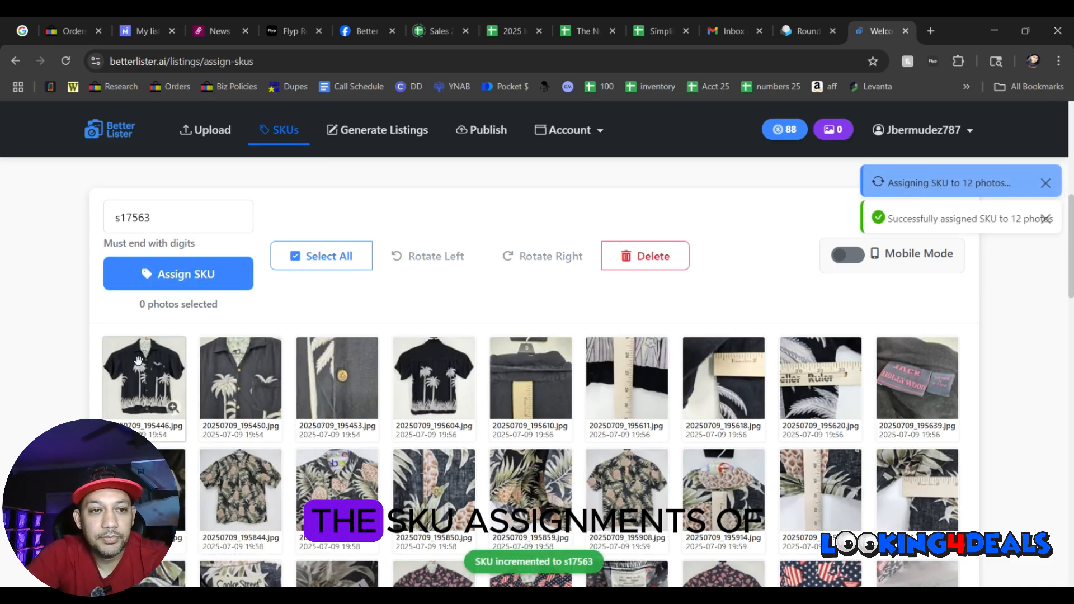
- Assign SKU s17508 to the 10 photos of the black palm-tree shirt, starting with 20250709_195446.jpg
left_click(144, 490, "shift")
left_click(182, 218)
key("BackSpace")
key("BackSpace")
type("08")
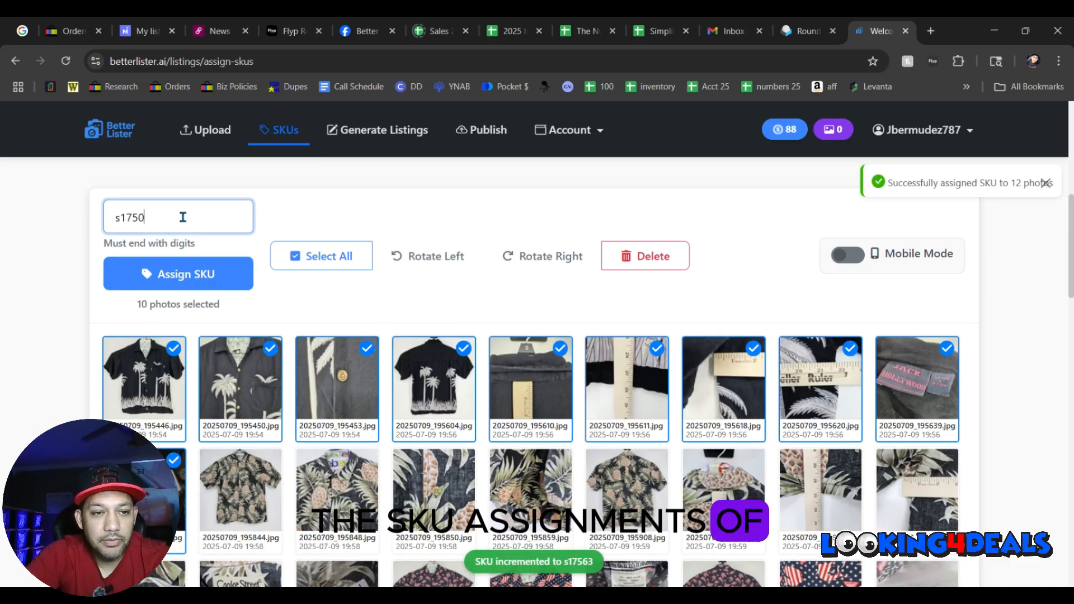
left_click(193, 270)
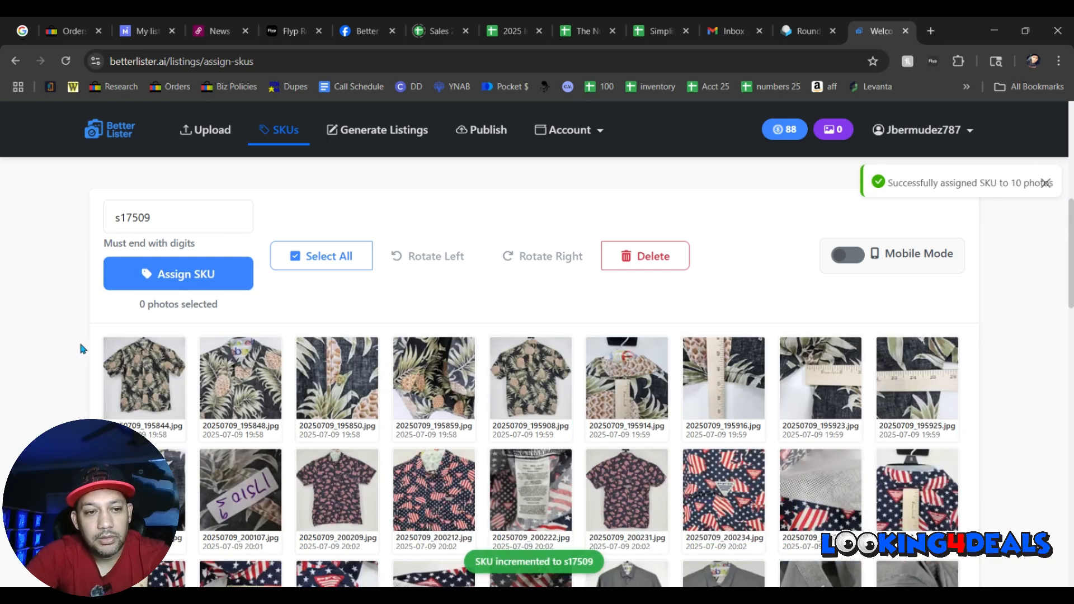
- Assign SKU s17510 to the pineapple-print shirt photos, from 20250709_195844.jpg through the tag photo 20250709_200107.jpg
left_click(242, 487, "shift")
left_click(195, 224)
key("BackSpace")
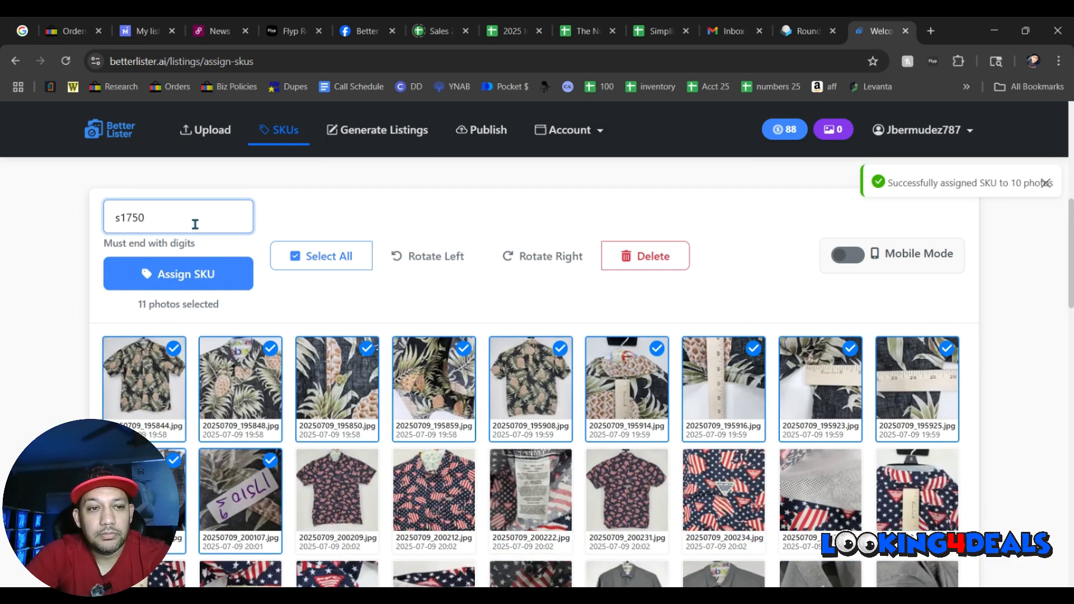
type("10")
left_click(190, 274)
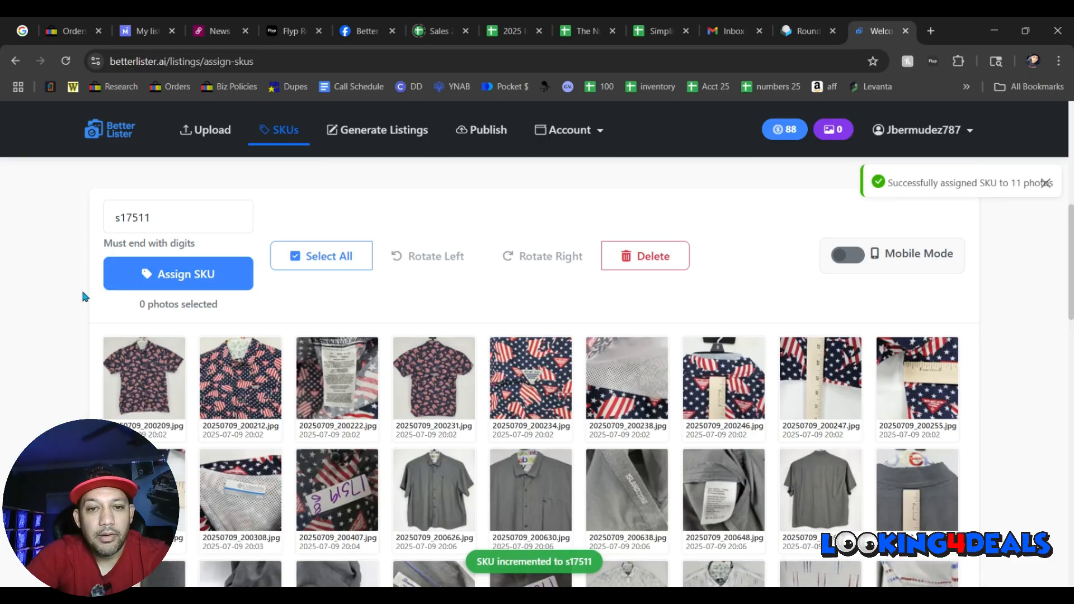
- Assign SKU s17519 to the American-flag print shirt photos, from 20250709_200209.jpg through the tag photo 20250709_200407.jpg
left_click(337, 489, "shift")
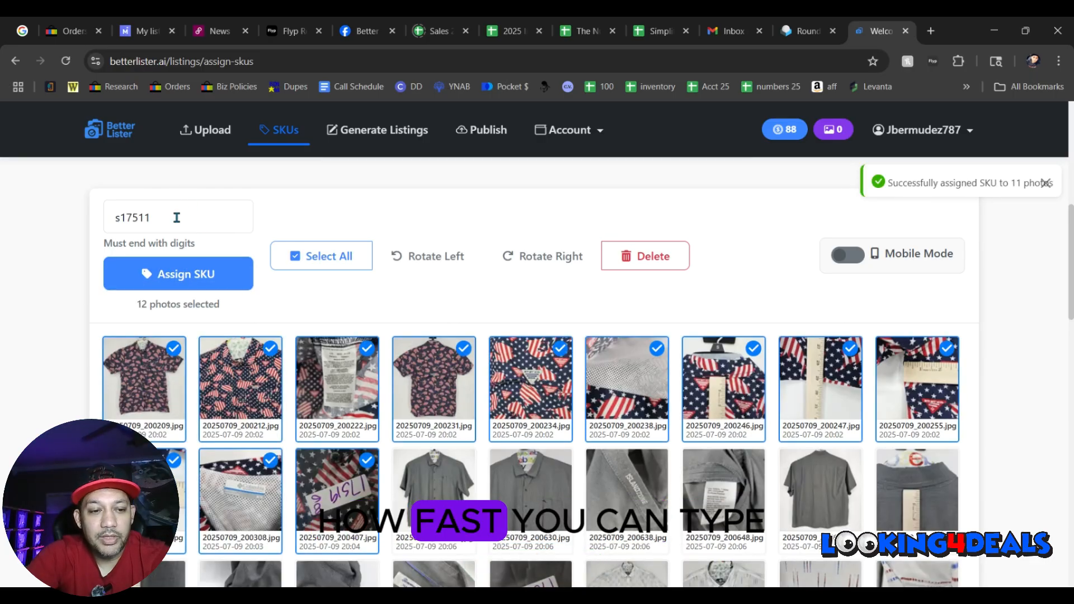
left_click(177, 218)
key("BackSpace")
type("9")
left_click(179, 274)
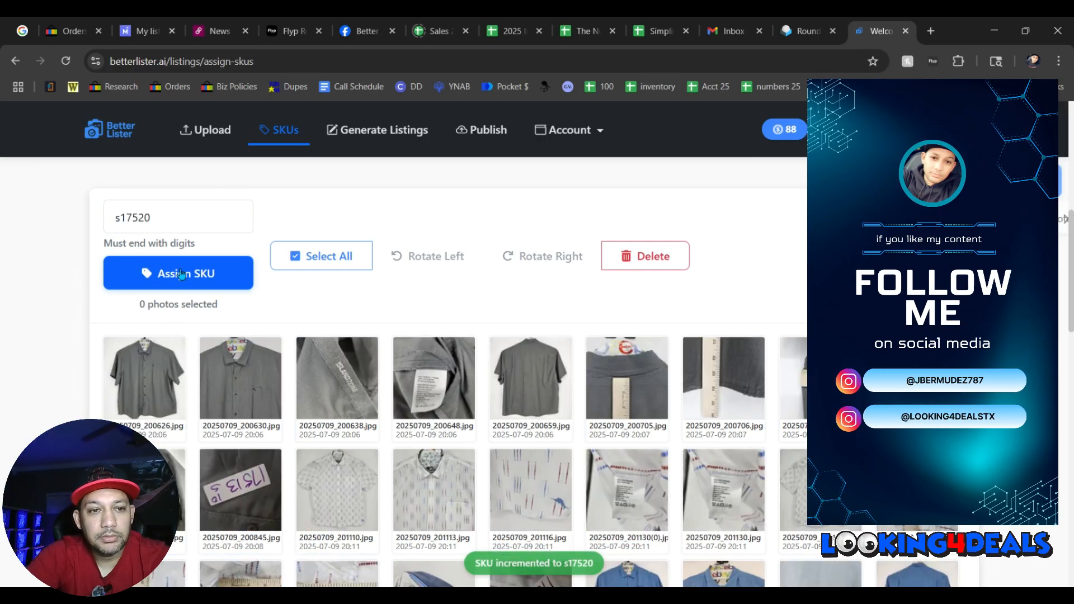
- Assign SKU s17513 to the gray short-sleeved shirt photos, from 20250709_200626.jpg through the tag photo 20250709_200845.jpg
left_click(239, 469, "shift")
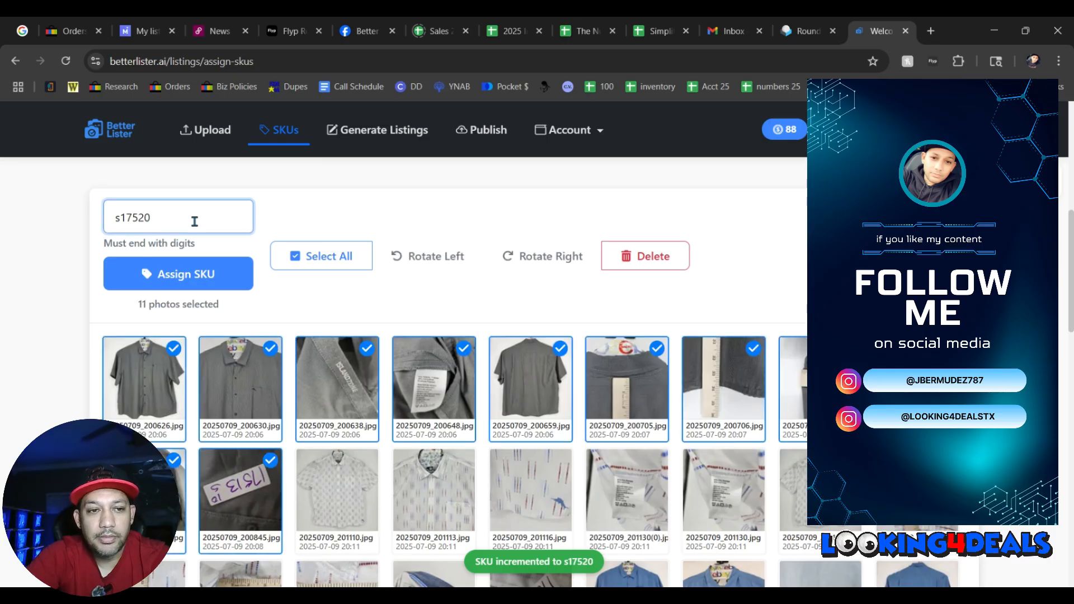
key("BackSpace")
key("BackSpace")
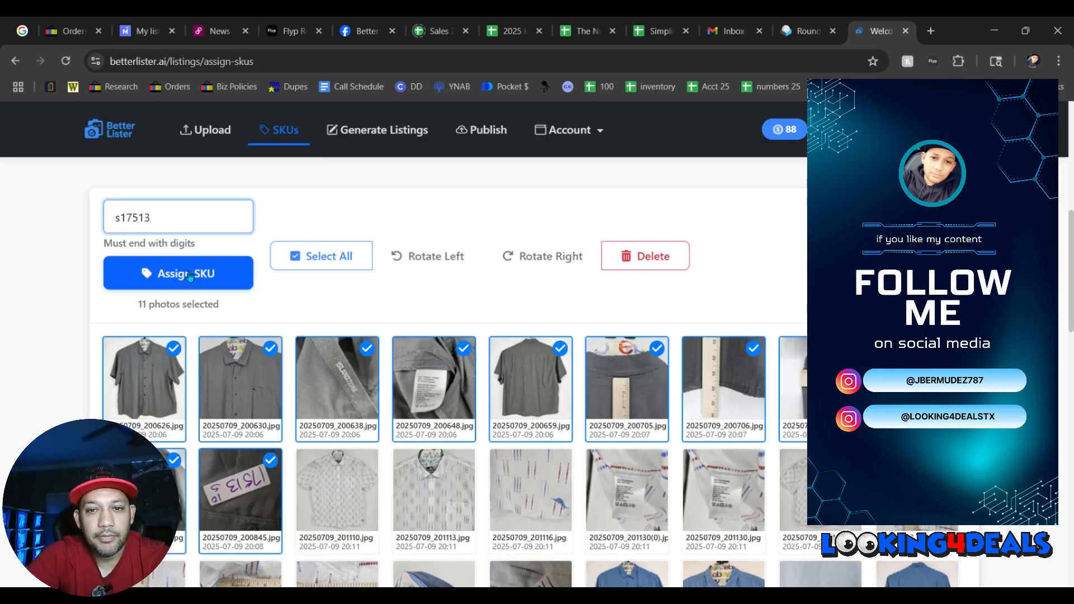
left_click(190, 275)
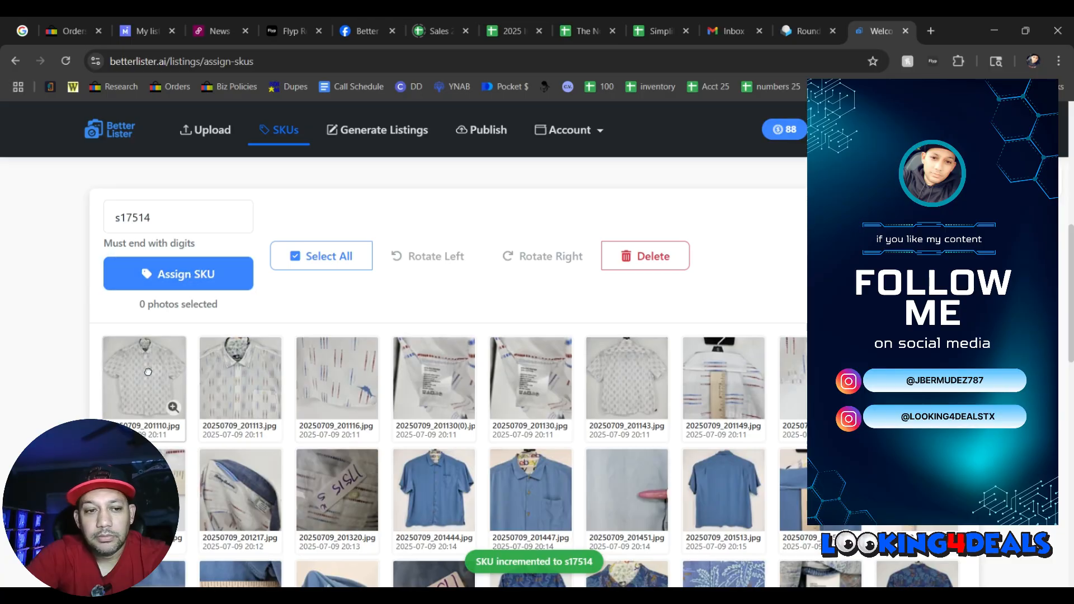
- Assign SKU s17515 to the white marlin-pattern shirt photos, from 20250709_201110.jpg through the tag photo 20250709_201320.jpg
left_click(322, 487, "shift")
left_click(183, 213)
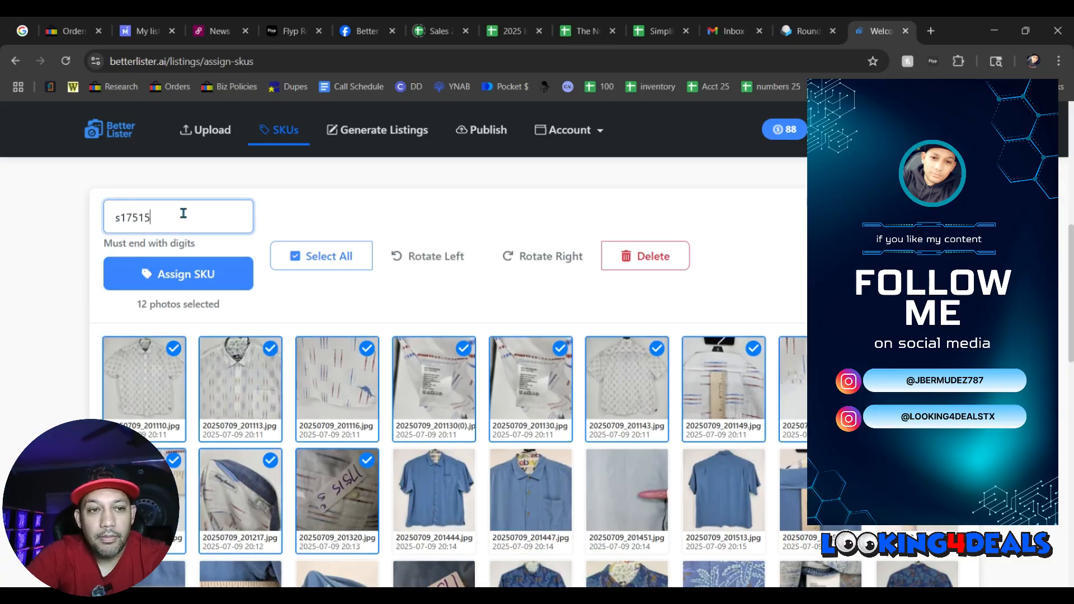
type("5")
left_click(193, 274)
- Assign SKU s17514 to the 10 photos of the plain blue short-sleeved shirt, starting with 20250709_201444.jpg
left_click(155, 366)
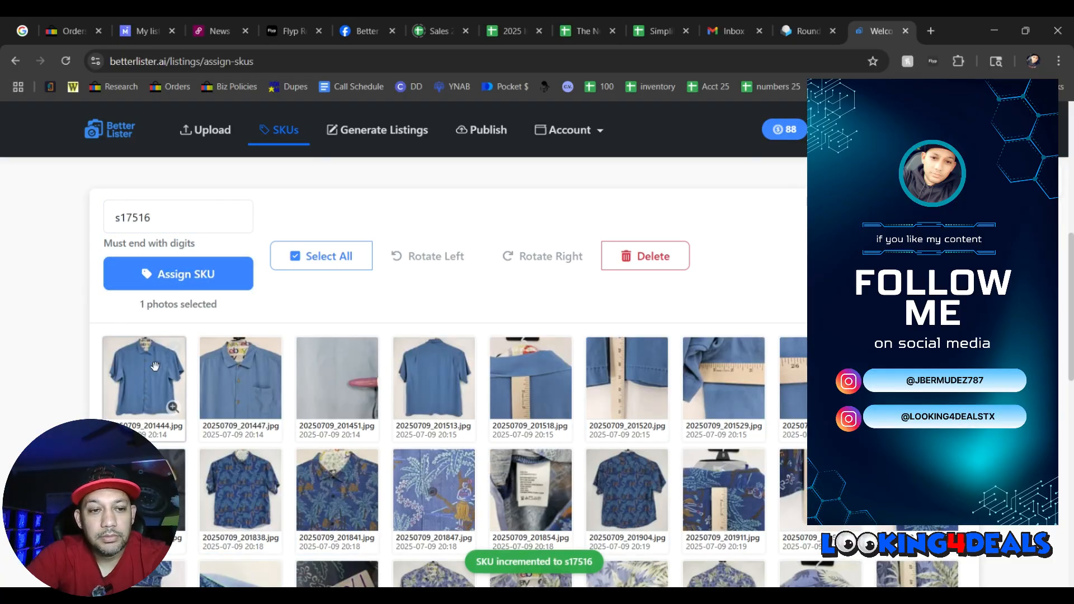
left_click(168, 473, "shift")
left_click(181, 210)
key("BackSpace")
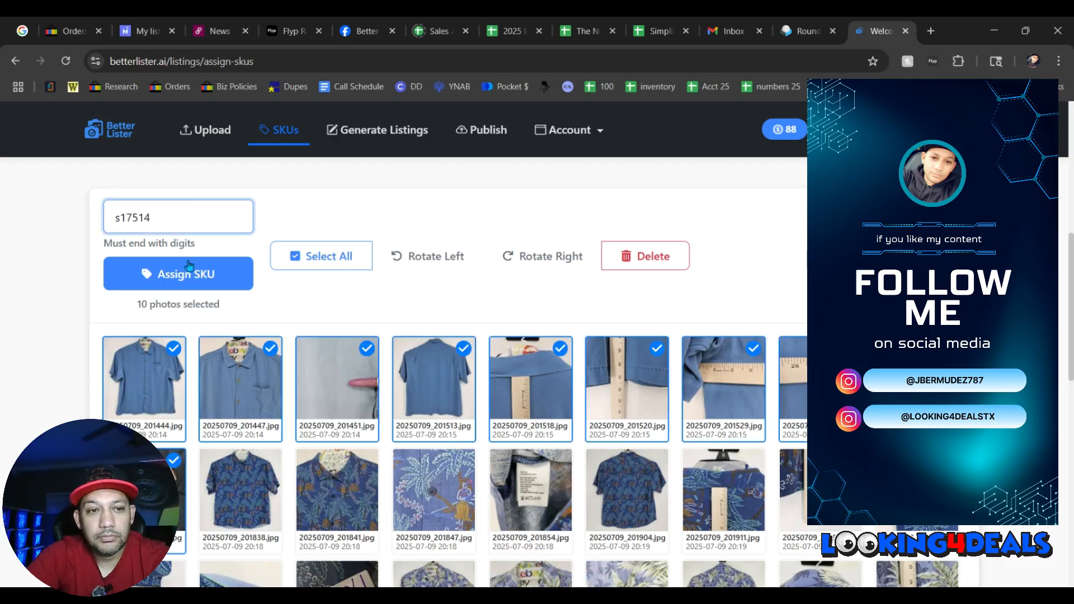
type("4")
left_click(188, 266)
- Assign SKU s17517 to the dark blue hula-dancer shirt photos, from 20250709_201838.jpg through the tag photo 20250709_202053.jpg
left_click(147, 369)
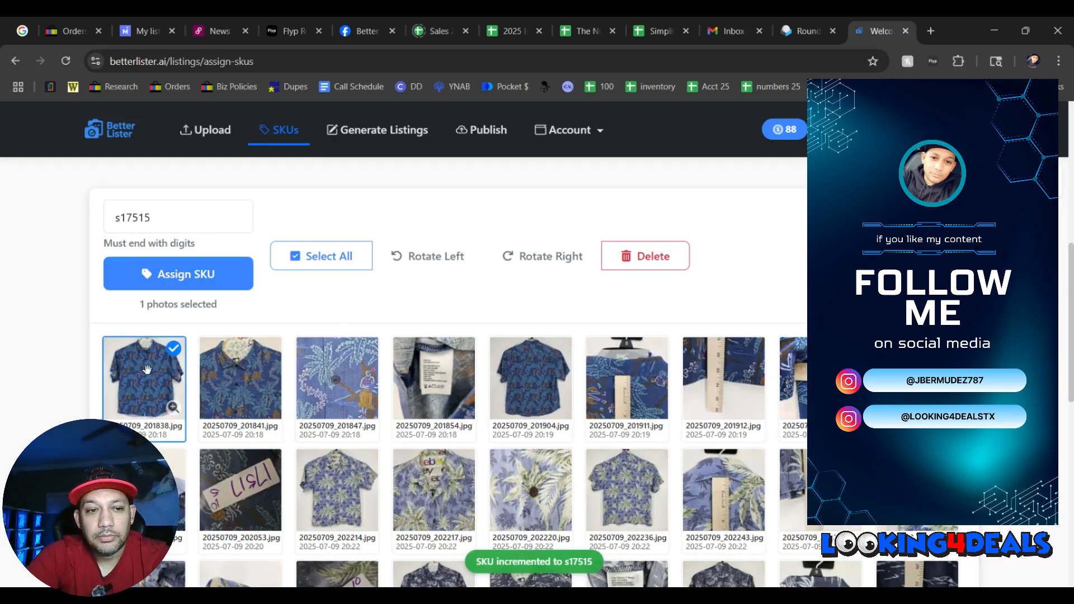
left_click(187, 217)
key("BackSpace")
type("7")
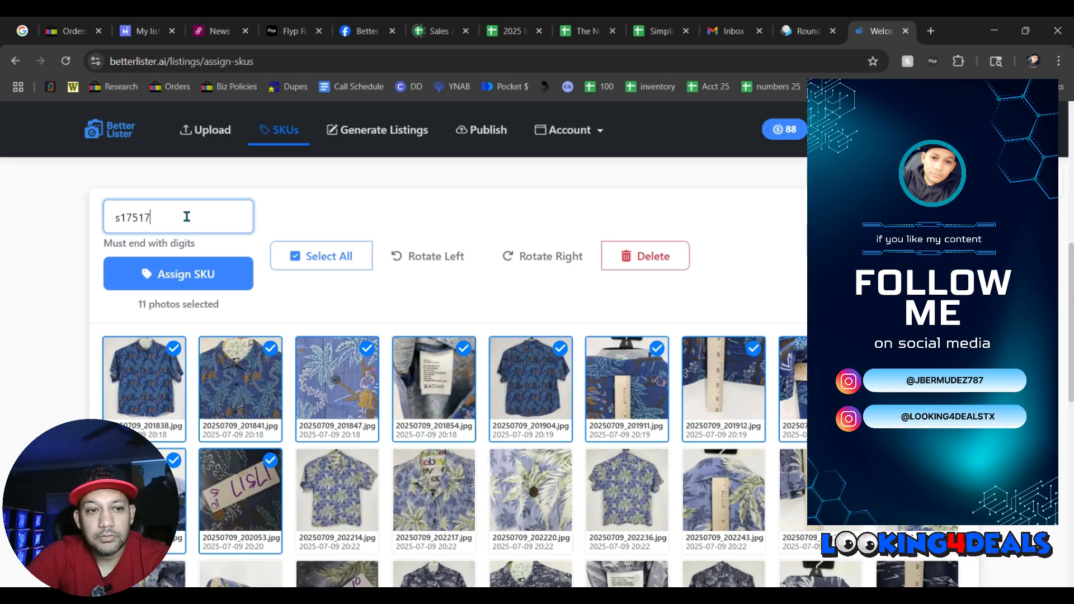
left_click(188, 263)
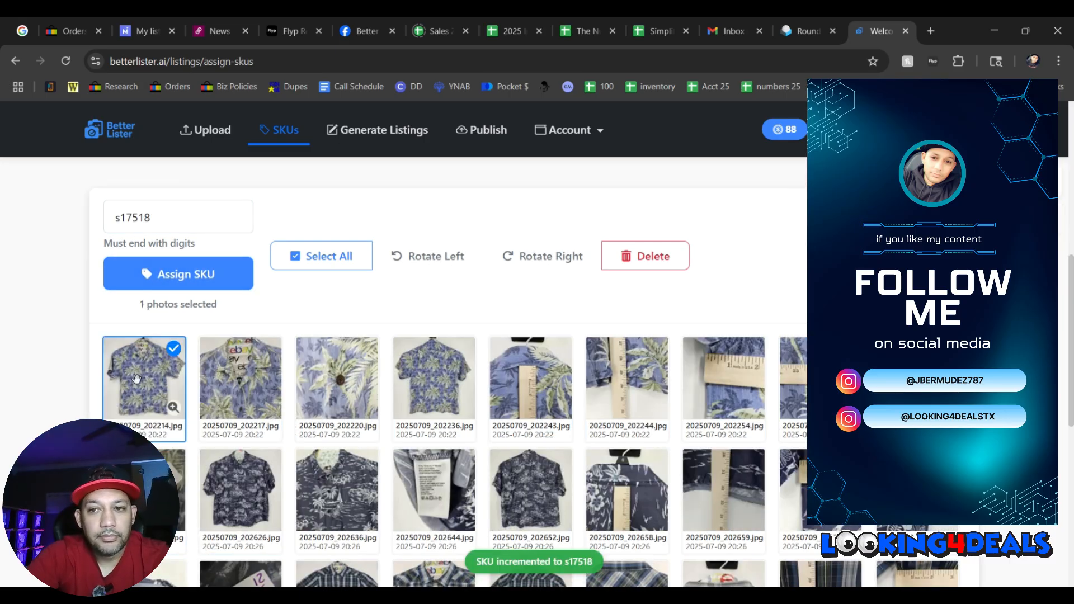
- Assign SKU s17509 to the 10 photos of the light blue palm-leaf shirt, starting with 20250709_202214.jpg
left_click(146, 491, "shift")
left_click(176, 220)
key("BackSpace")
key("BackSpace")
type("09")
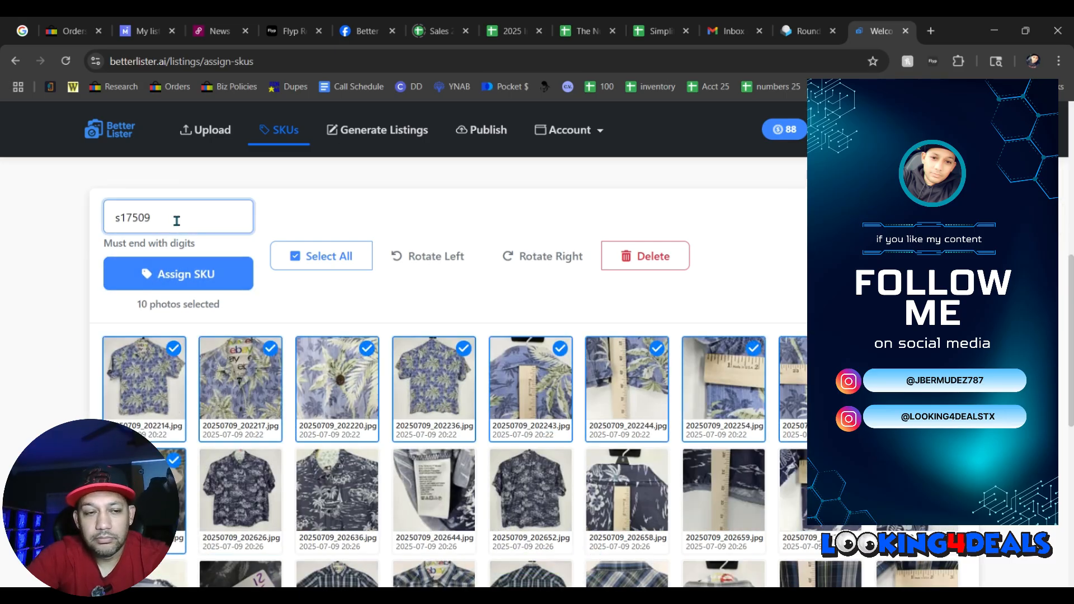
left_click(178, 273)
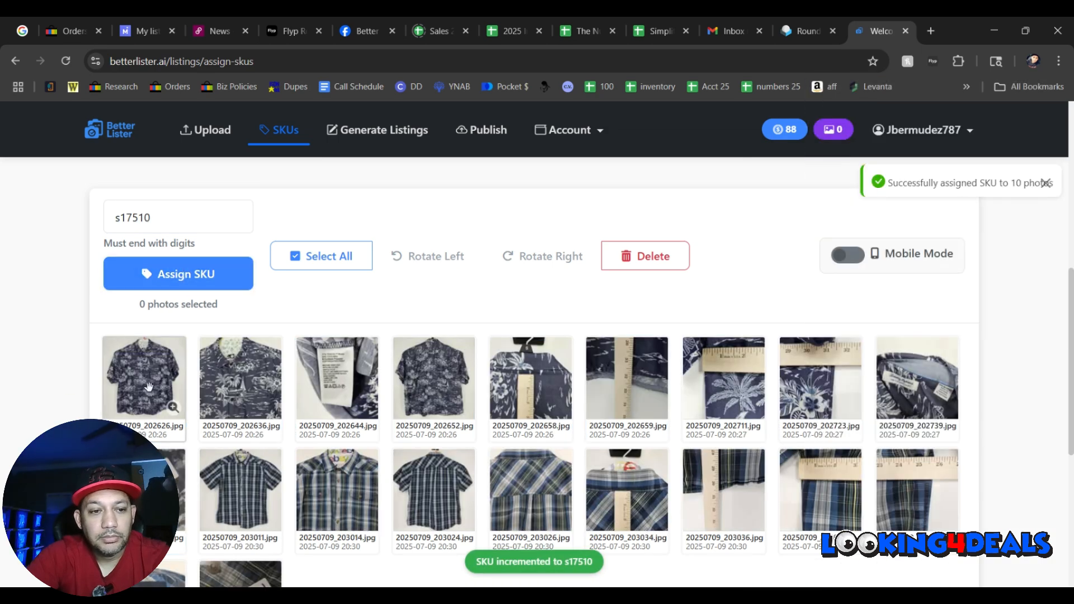
- Assign SKU s17516 to the 10 photos of the navy and white Hawaiian shirt, starting with 20250709_202626.jpg
left_click(146, 491, "shift")
left_click(189, 219)
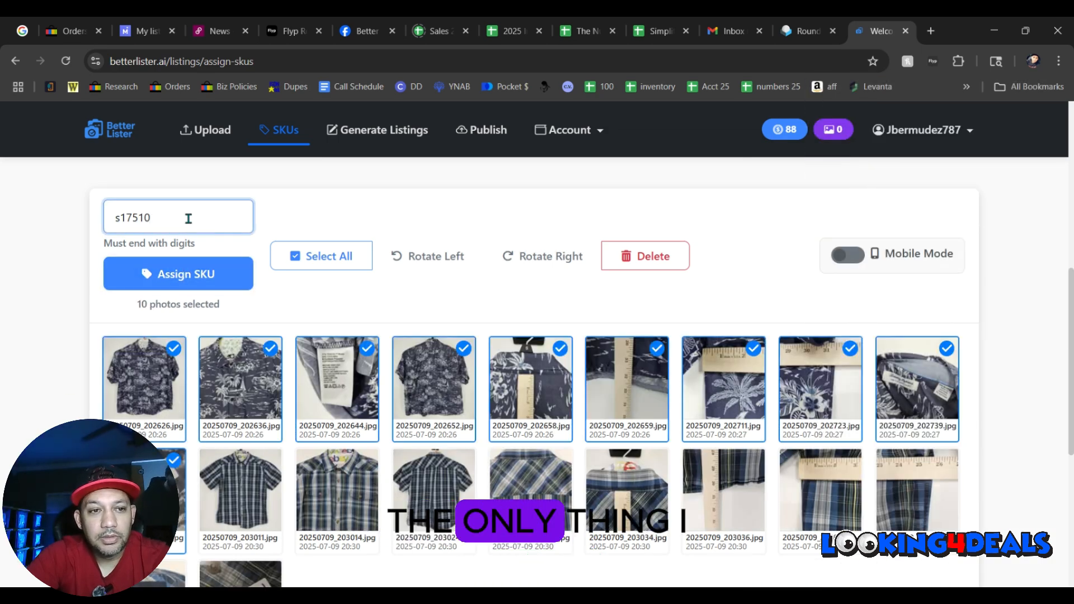
key("BackSpace")
type("6")
left_click(185, 275)
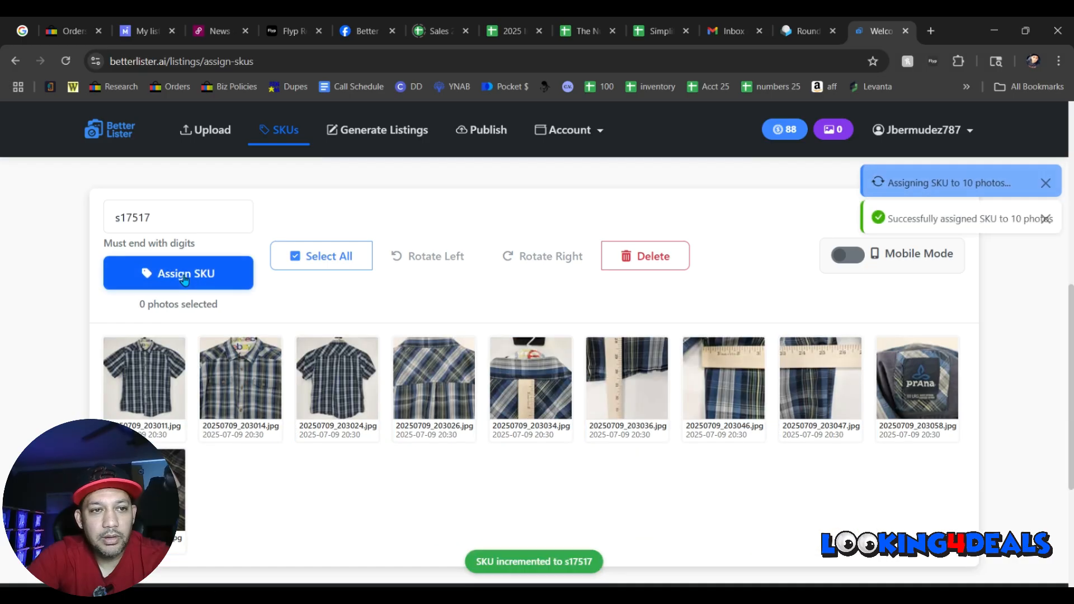
- Assign SKU s17518 to the 10 photos of the blue plaid shirt, starting with 20250709_203011.jpg
left_click(140, 374)
left_click(174, 481, "shift")
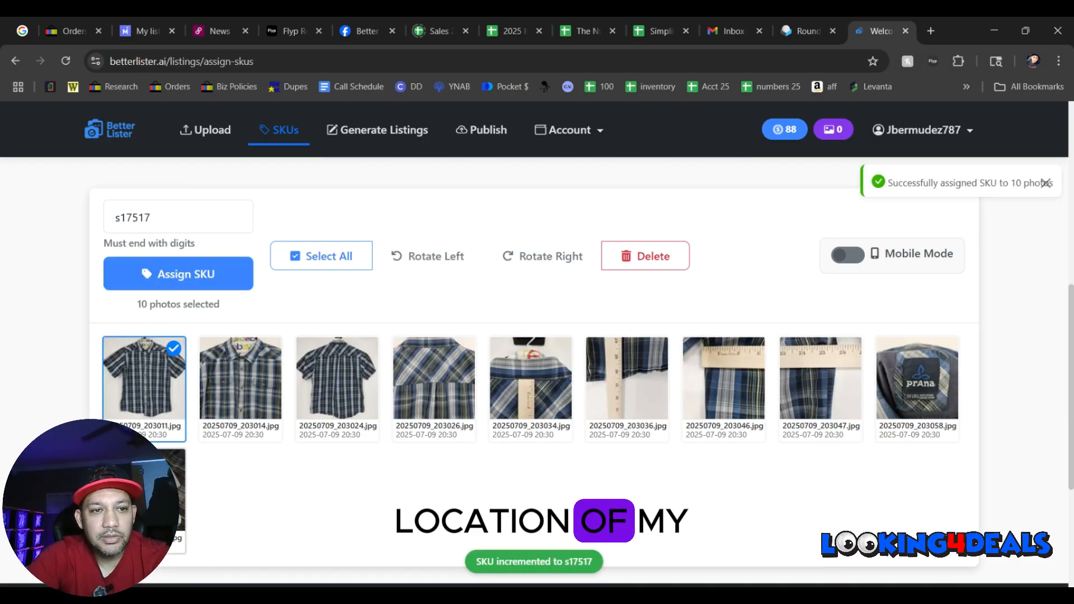
left_click(179, 219)
key("BackSpace")
type("8")
left_click(187, 272)
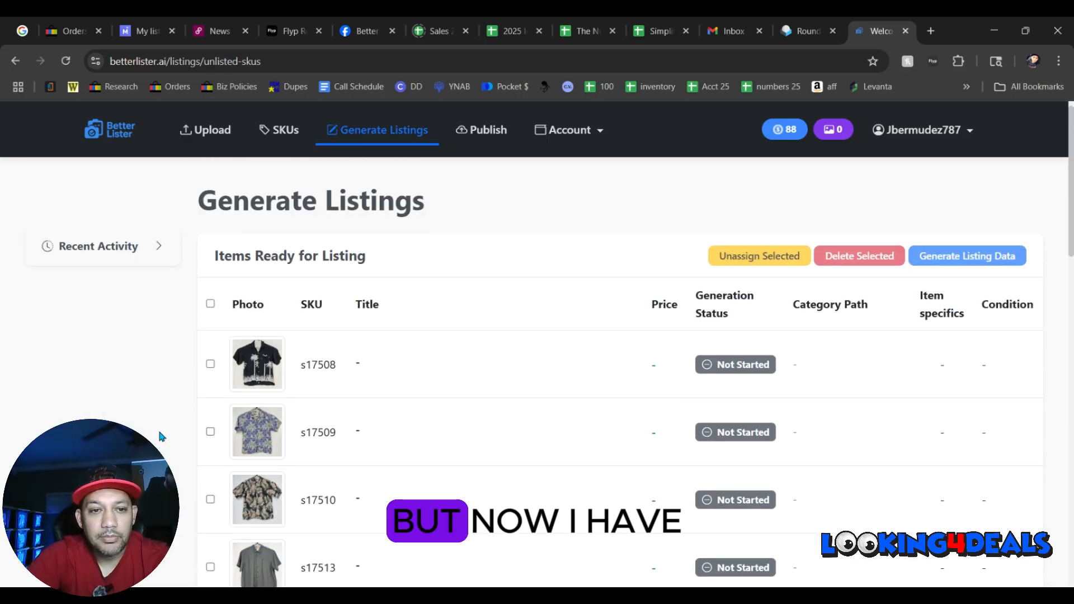
- Generate listing data for all items ready for listing, accepting the token usage and letting the processing continue in the background
scroll(159, 432, "down", 9)
scroll(159, 433, "down", 5)
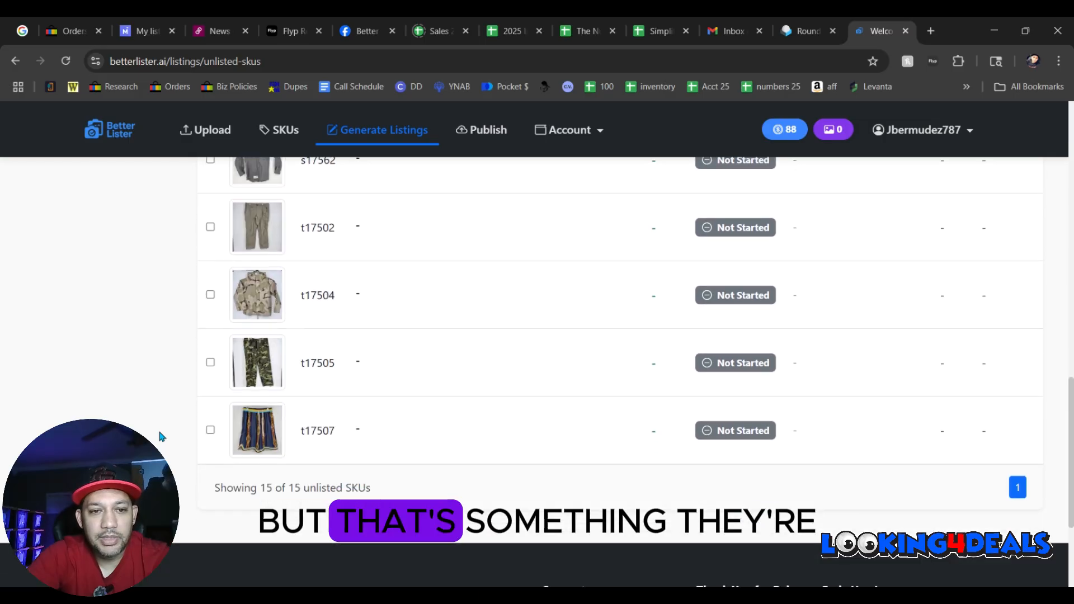
scroll(159, 432, "up", 14)
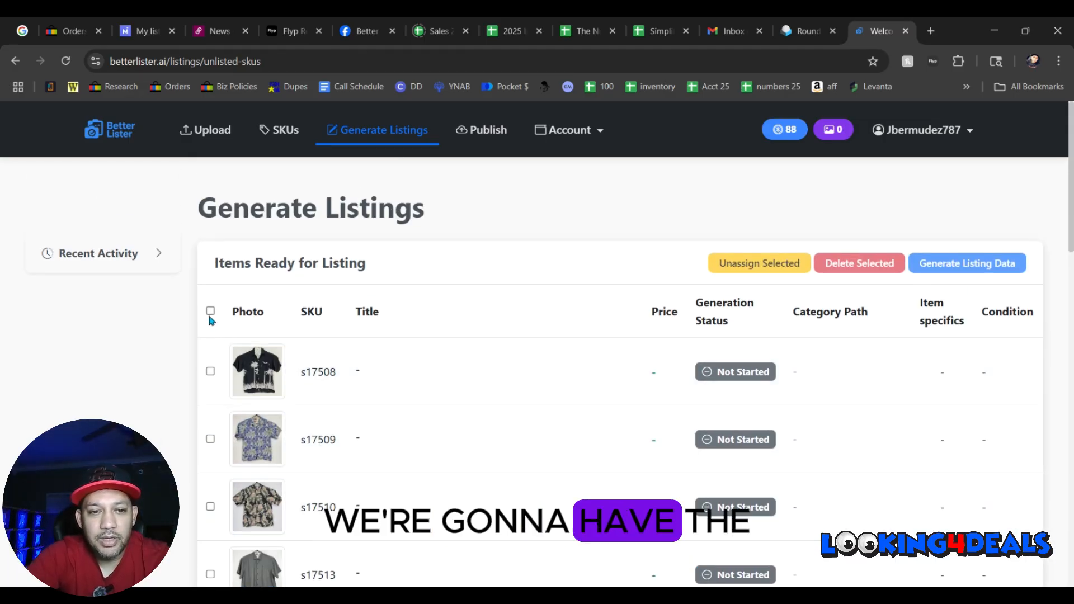
left_click(210, 312)
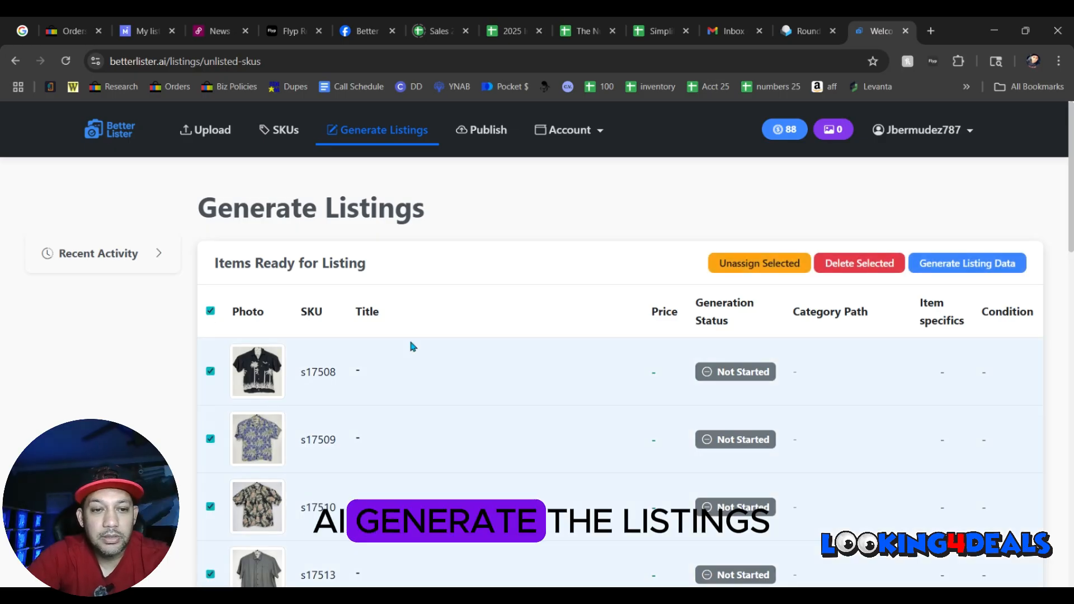
scroll(412, 340, "down", 2)
scroll(416, 349, "up", 2)
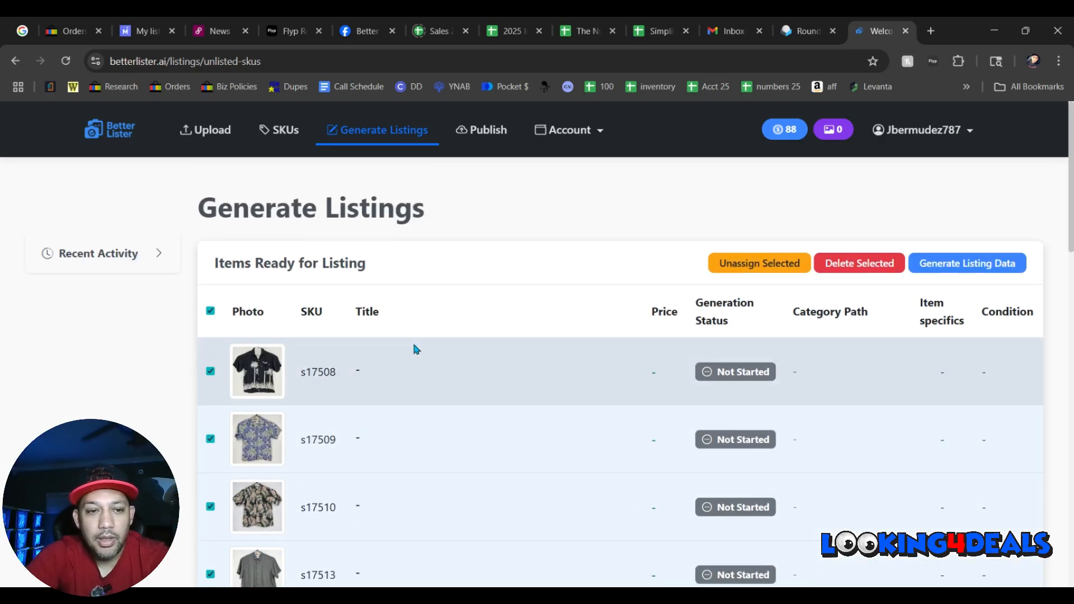
left_click(964, 267)
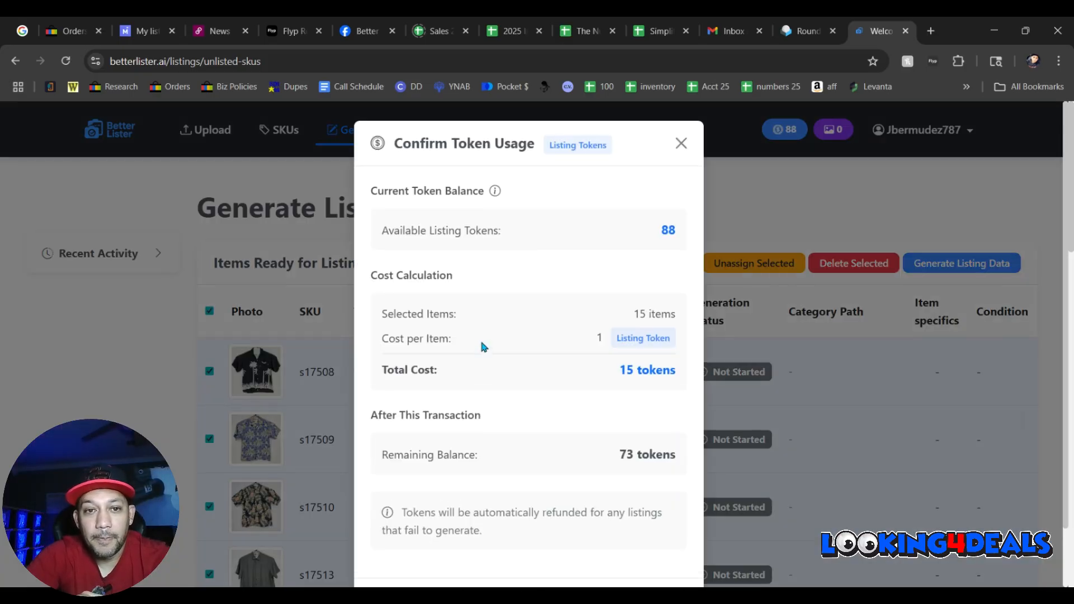
scroll(481, 343, "down", 1)
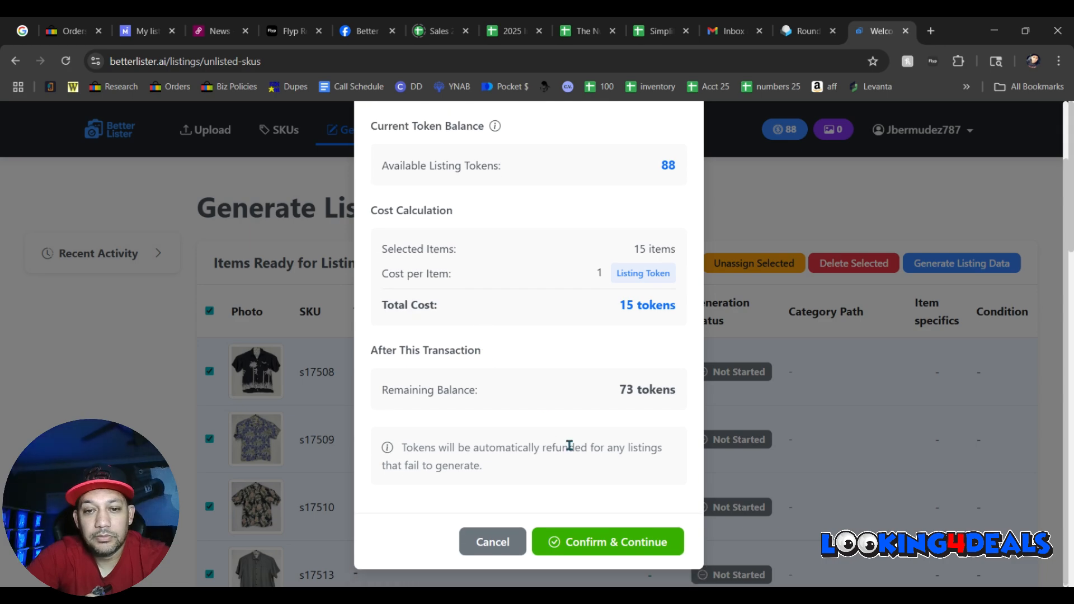
left_click(597, 538)
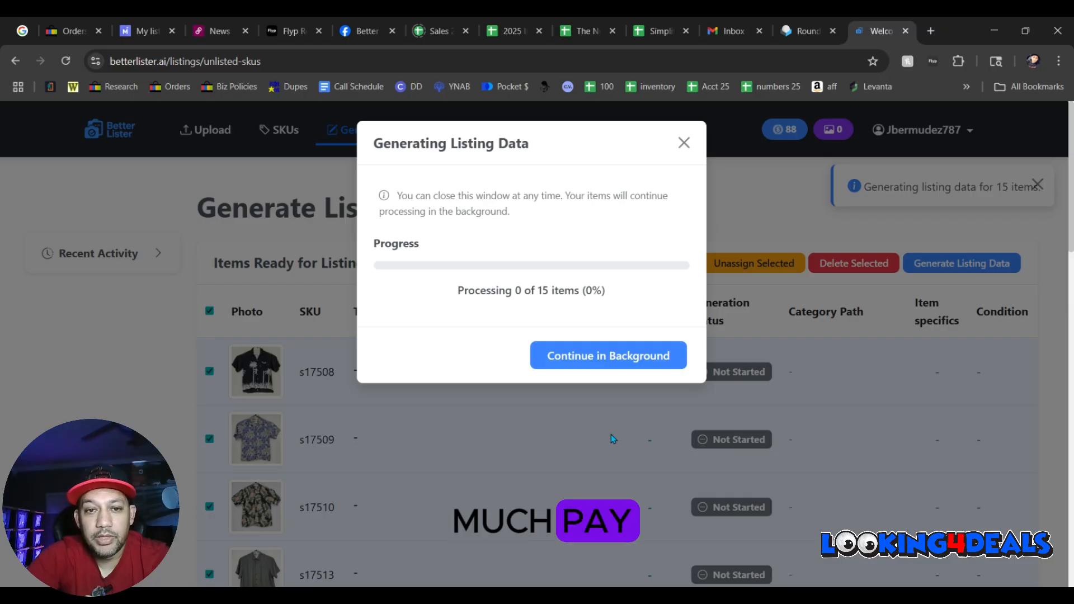
left_click(621, 358)
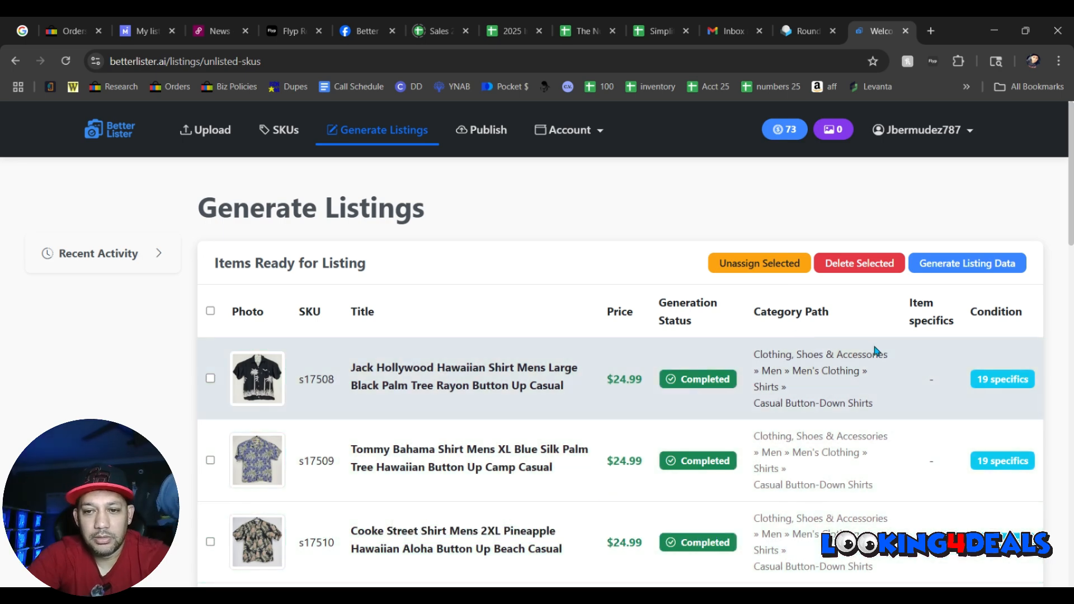
- Review the generated titles, prices, generation statuses and category paths of all items in the listing table
scroll(877, 351, "down", 3)
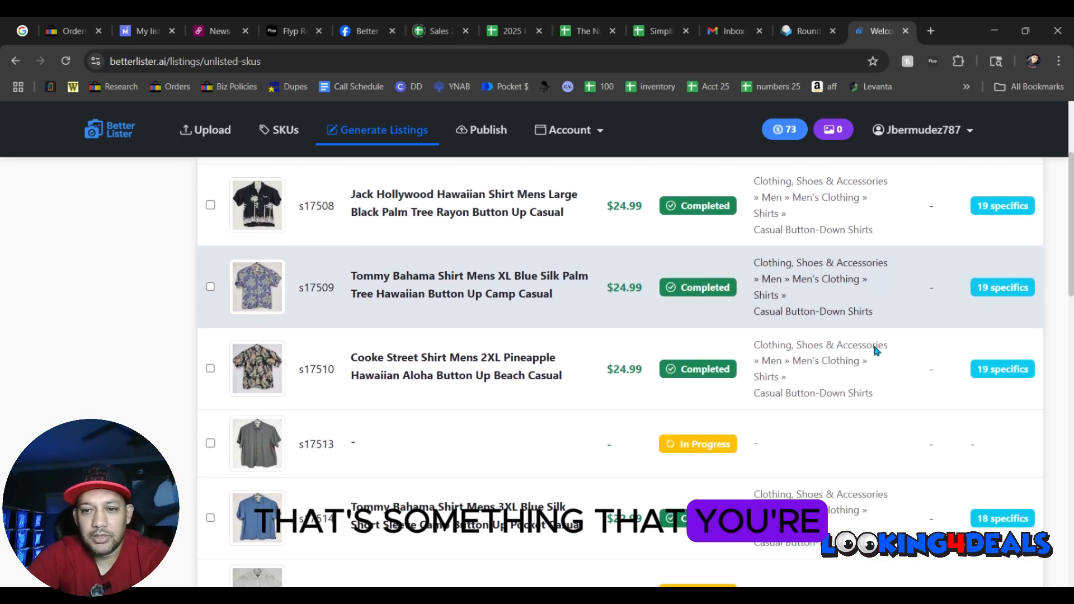
scroll(876, 350, "down", 2)
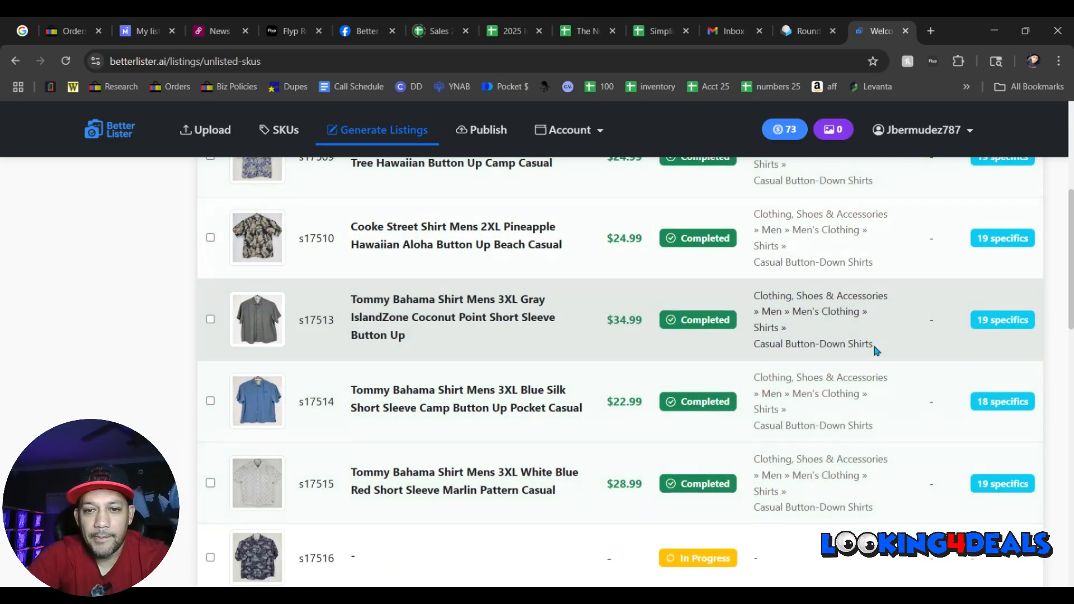
scroll(876, 351, "down", 2)
scroll(876, 350, "down", 2)
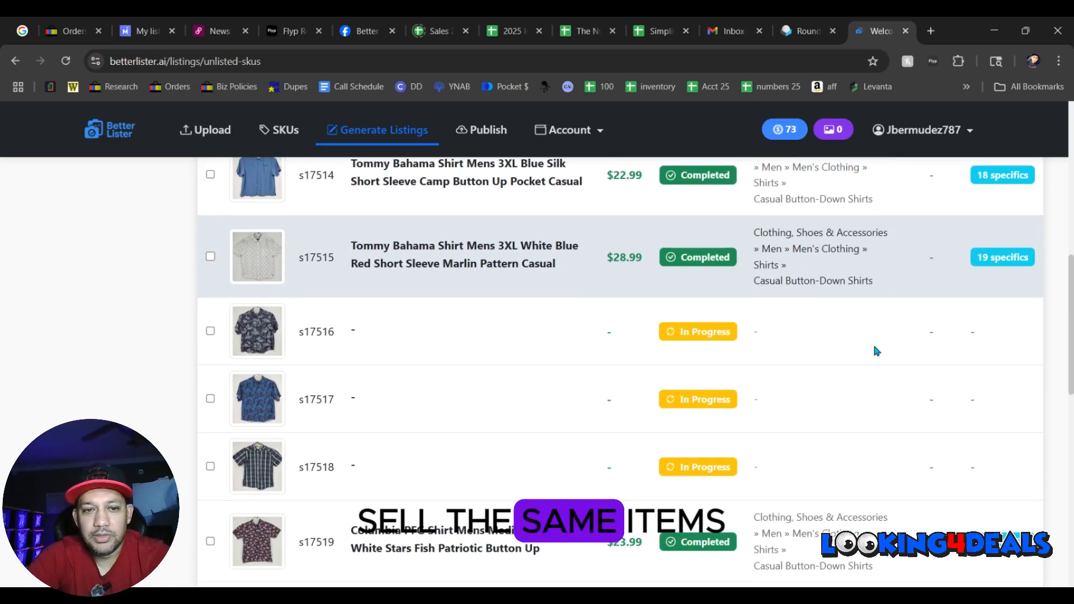
scroll(876, 351, "down", 7)
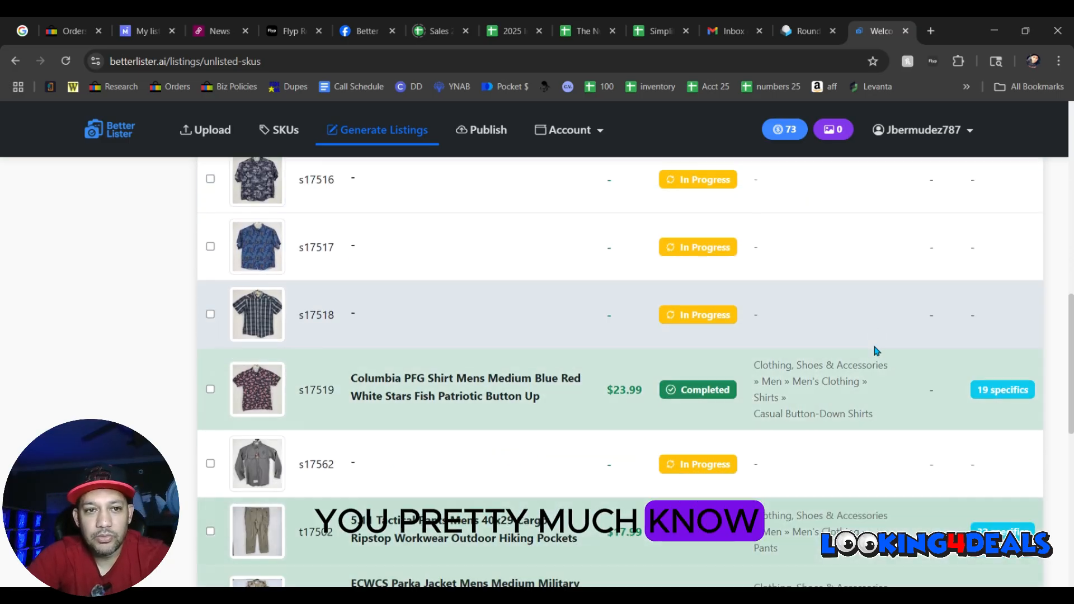
scroll(876, 350, "down", 3)
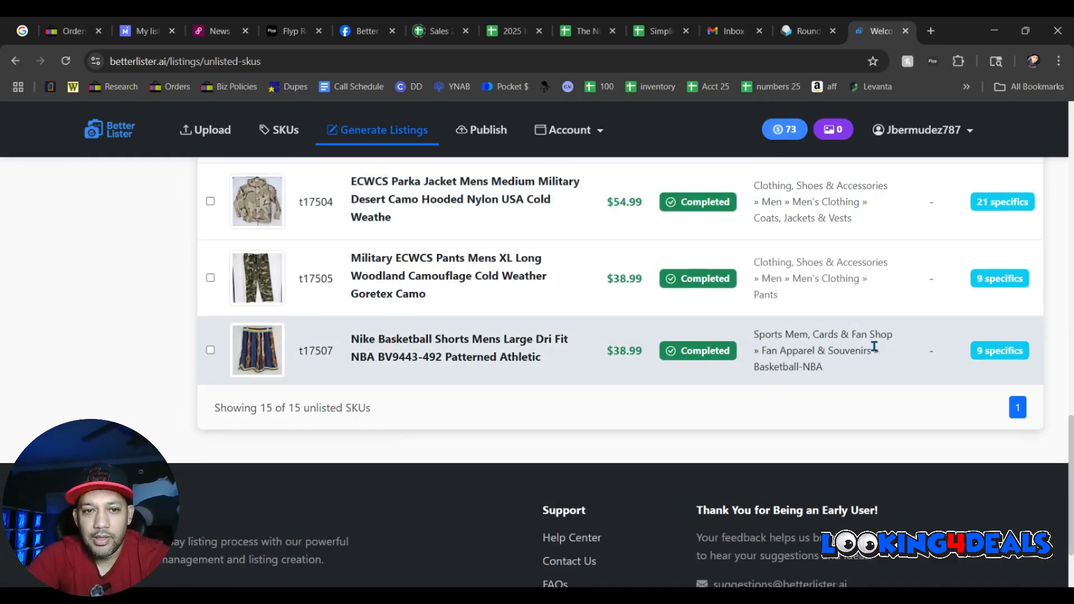
scroll(876, 350, "up", 7)
scroll(876, 350, "up", 2)
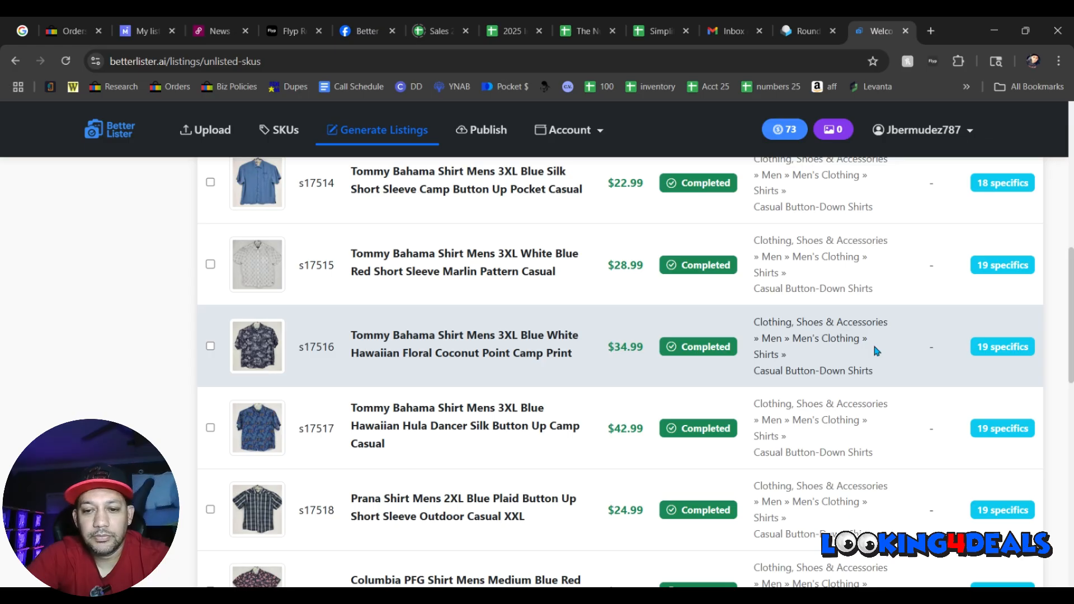
scroll(552, 259, "up", 10)
scroll(552, 470, "down", 5)
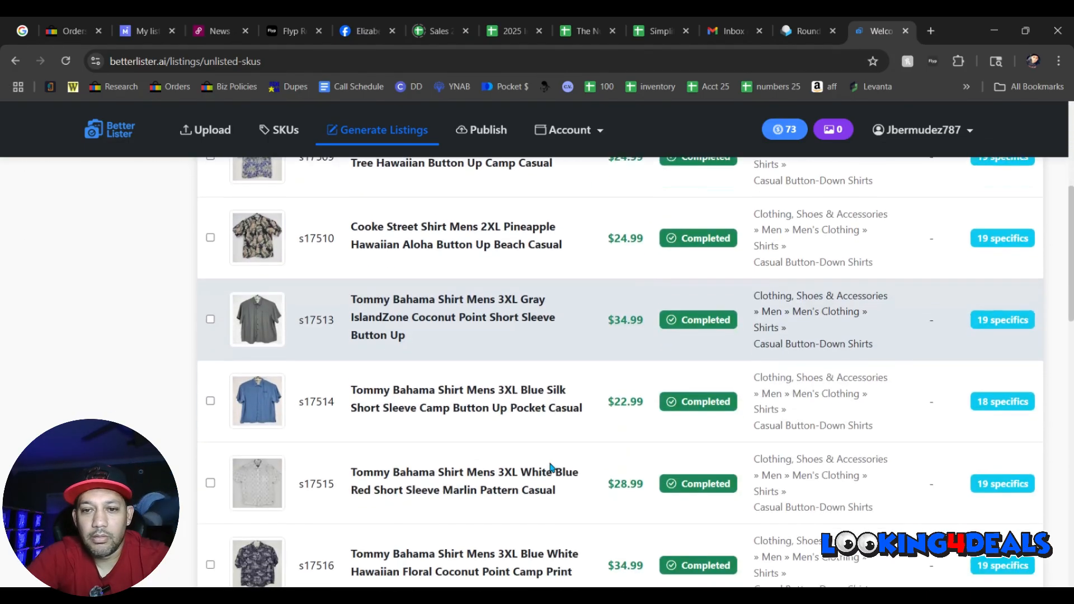
scroll(551, 468, "down", 1)
scroll(552, 467, "up", 6)
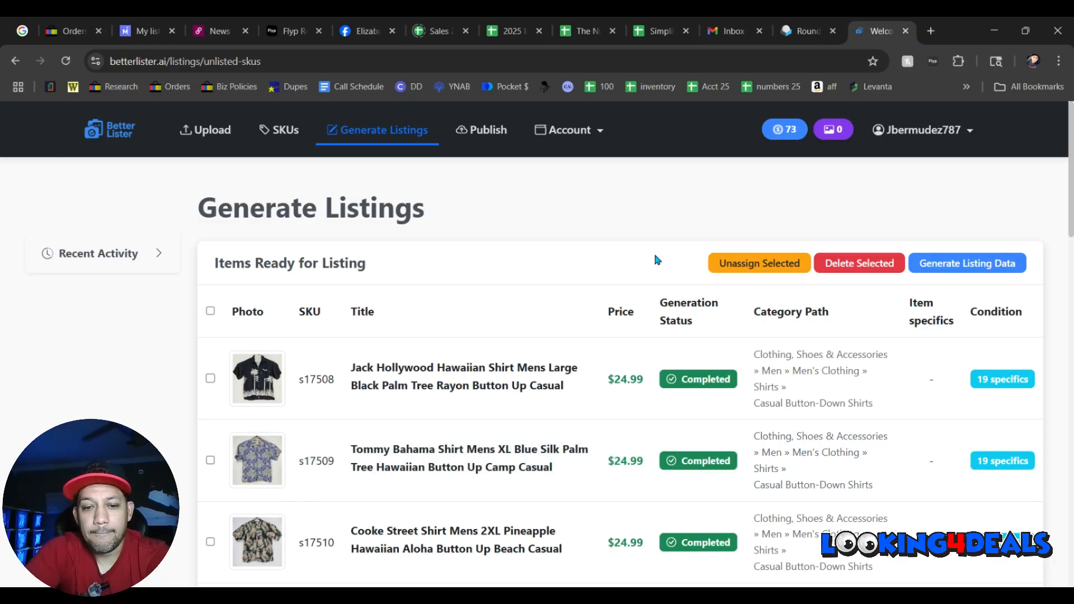
- Open the Publish page and check the available eBay payment and return policy options
left_click(481, 135)
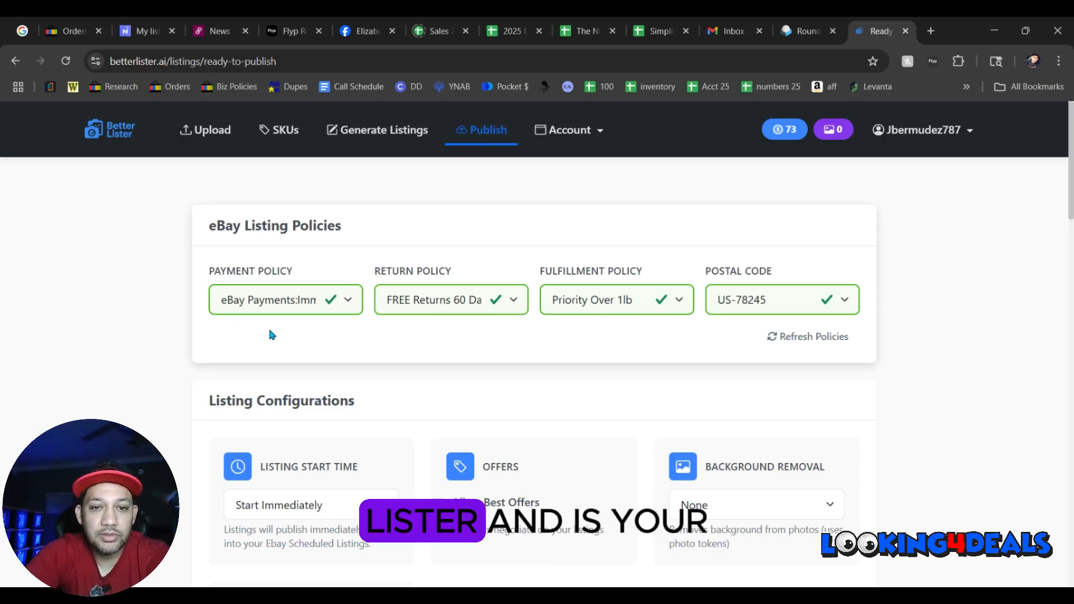
left_click(349, 301)
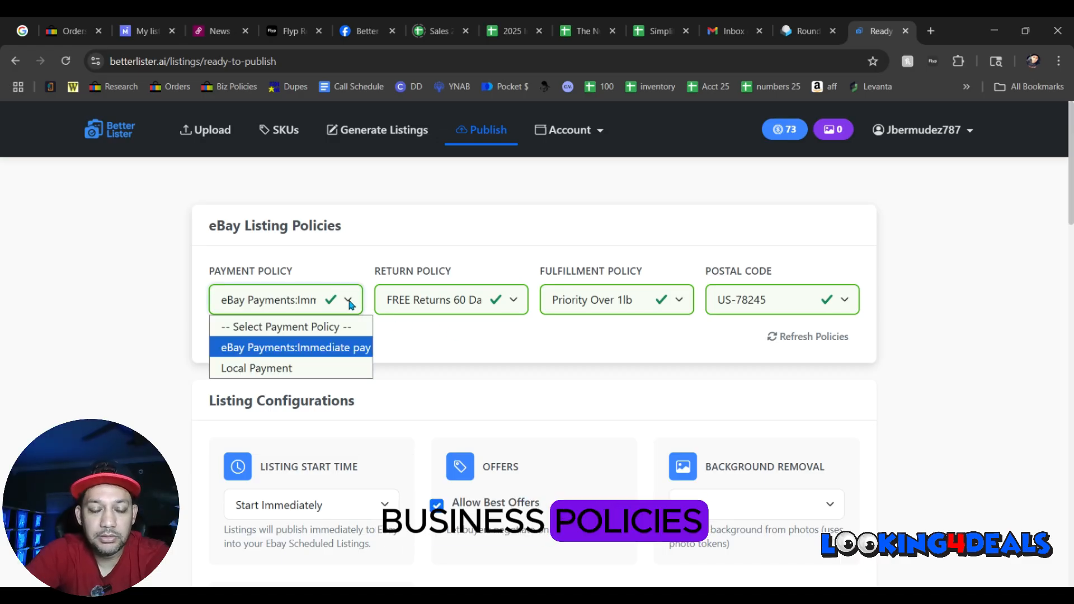
left_click(350, 304)
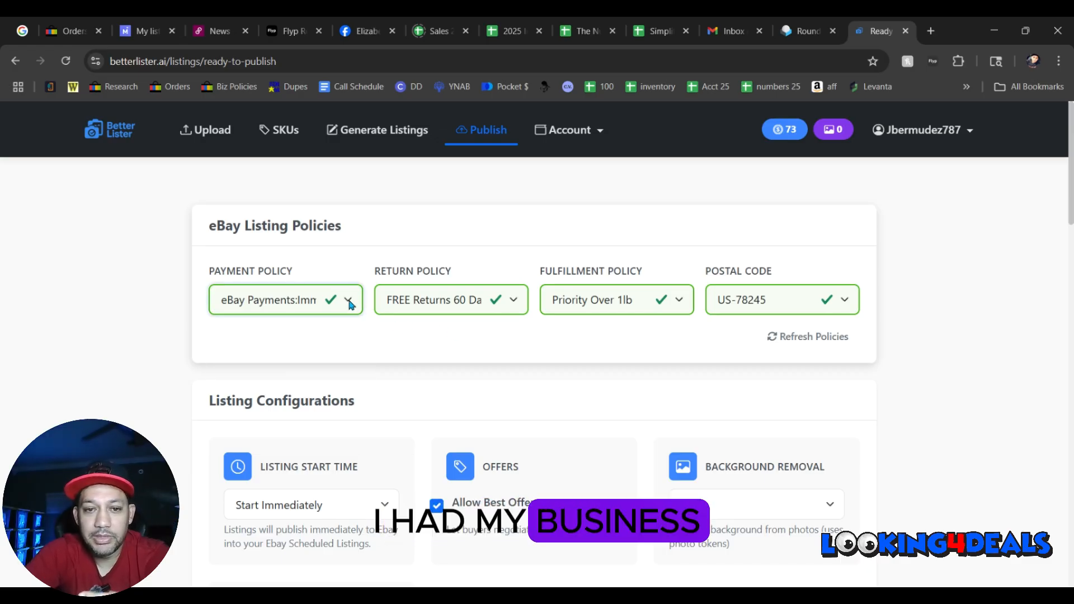
left_click(515, 307)
left_click(516, 307)
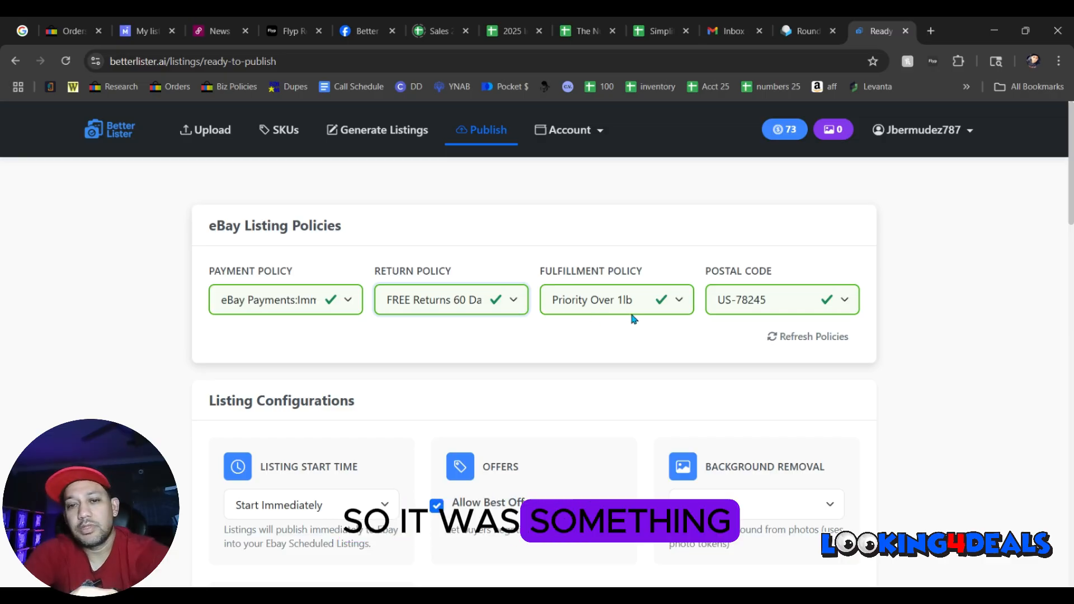
- Check the eBay fulfillment policy options, the listing configurations and the table of listings ready for eBay
left_click(678, 304)
left_click(678, 303)
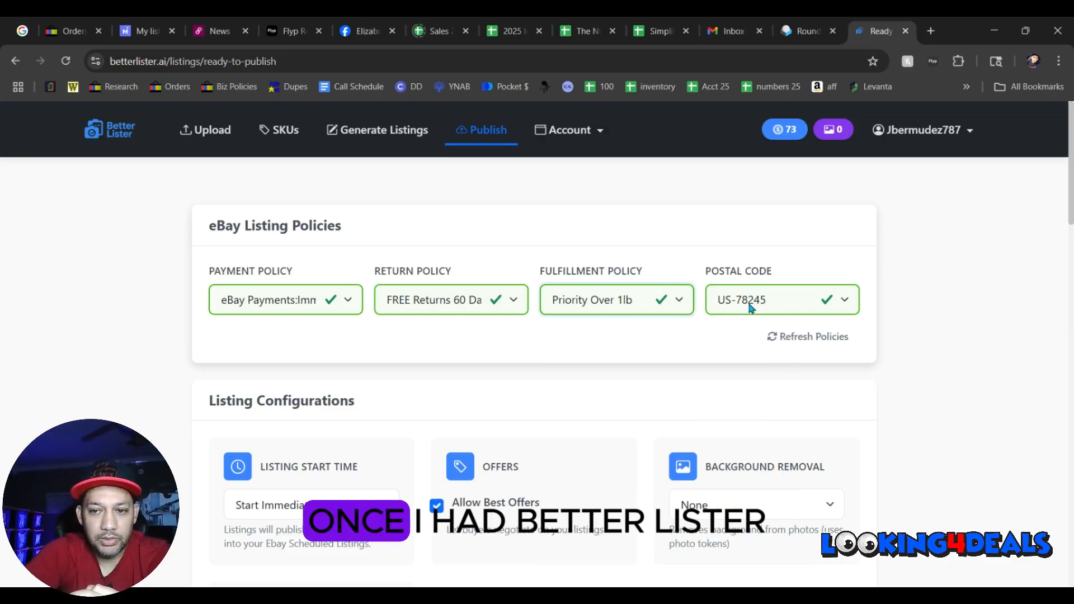
scroll(509, 365, "down", 2)
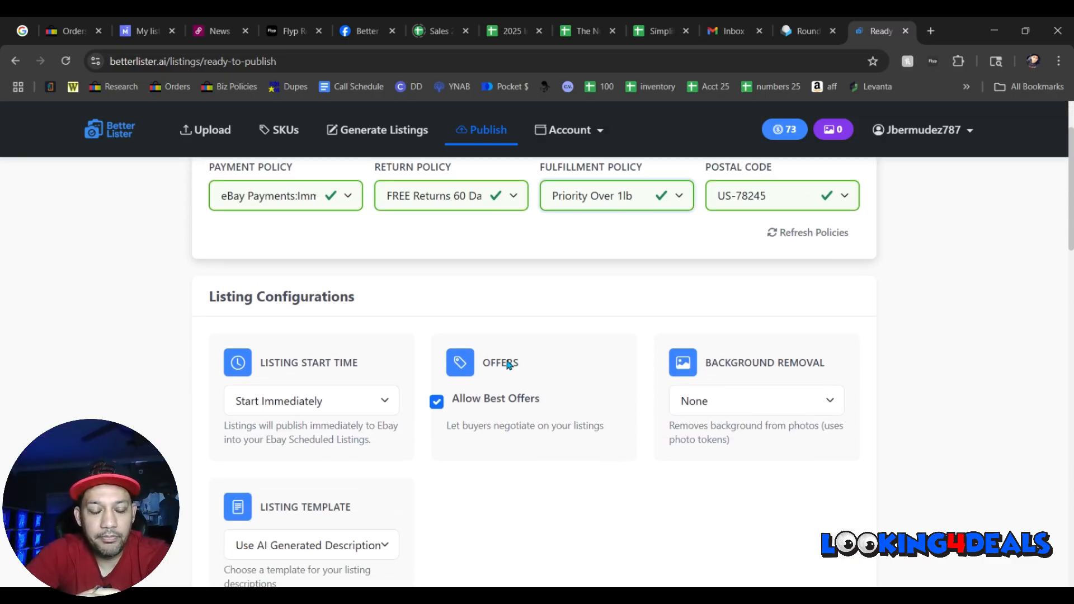
scroll(144, 359, "down", 6)
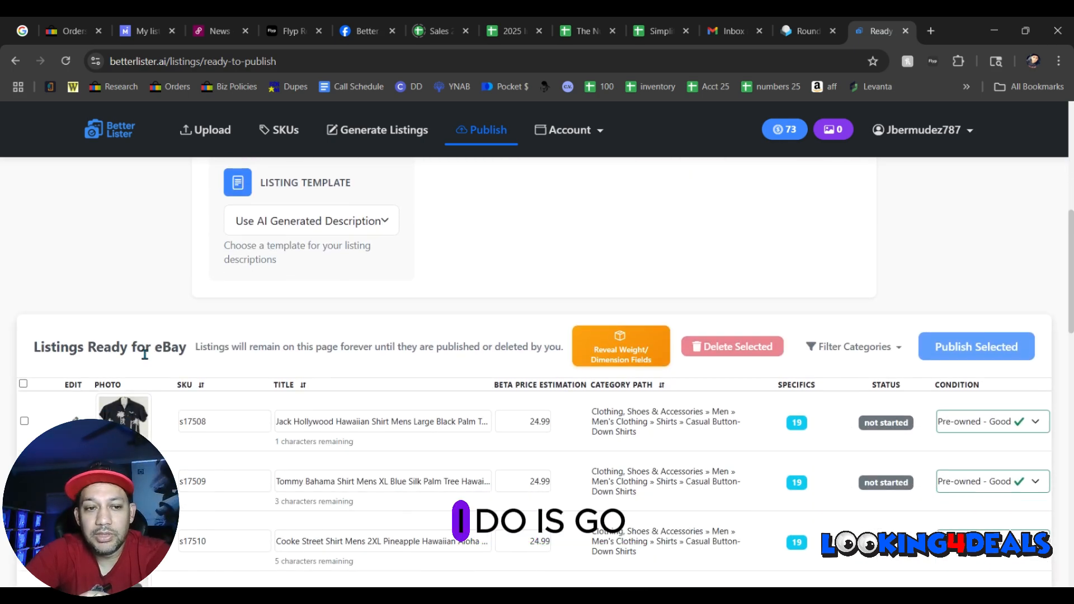
scroll(144, 354, "down", 1)
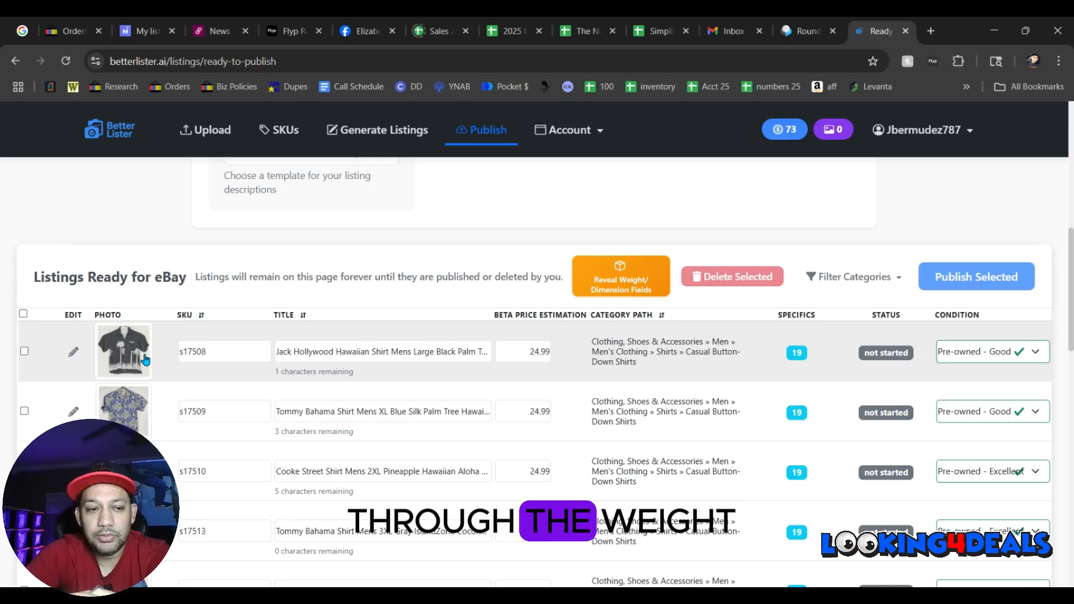
scroll(142, 391, "down", 2)
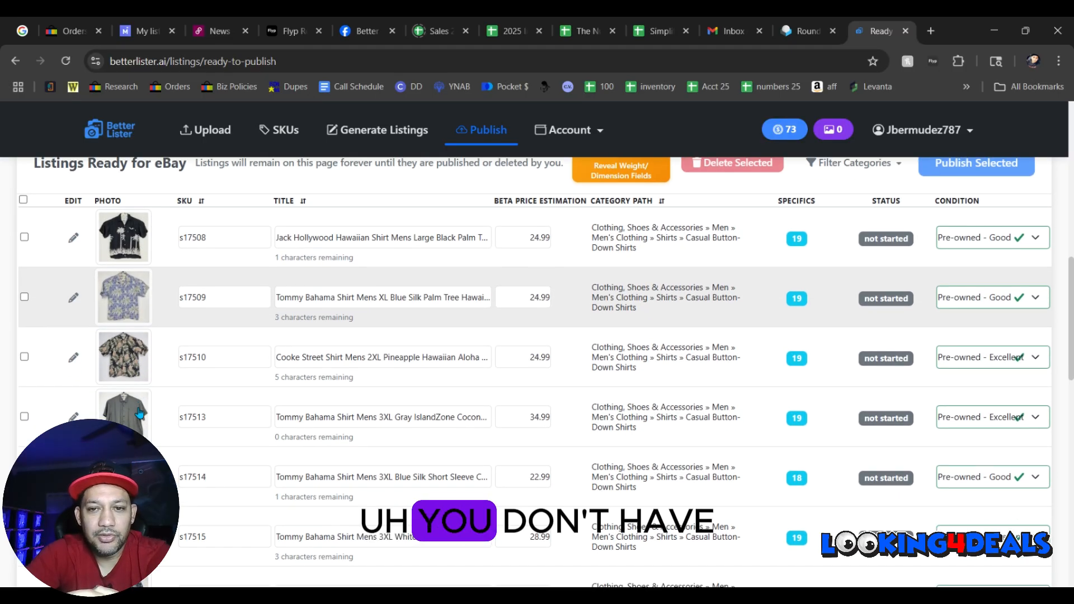
scroll(140, 413, "up", 2)
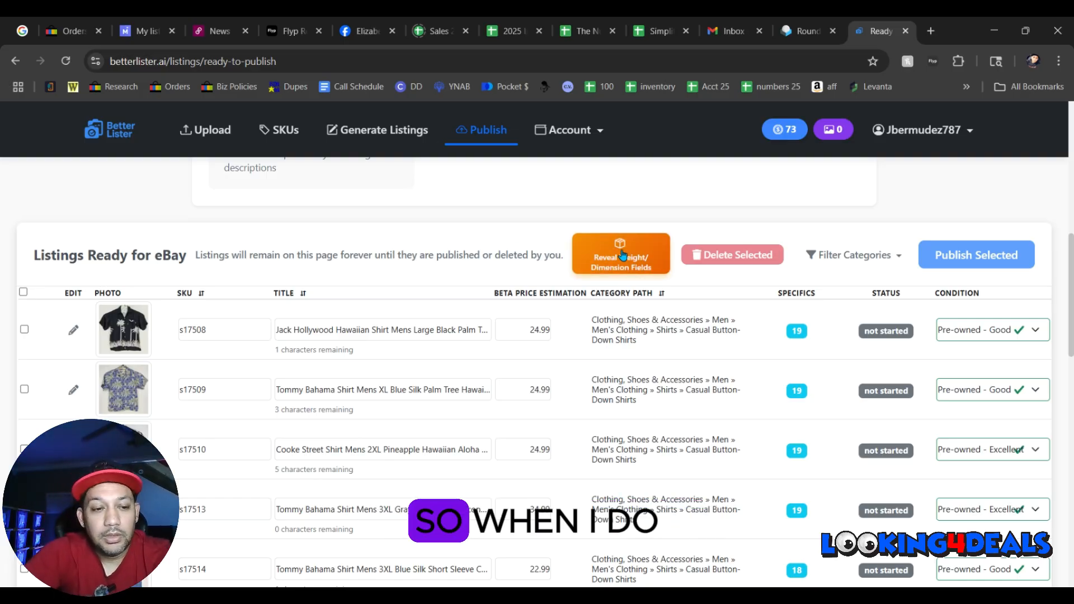
- Reveal the weight and dimension fields in the listing table and view the photos of listing s17508
left_click(622, 254)
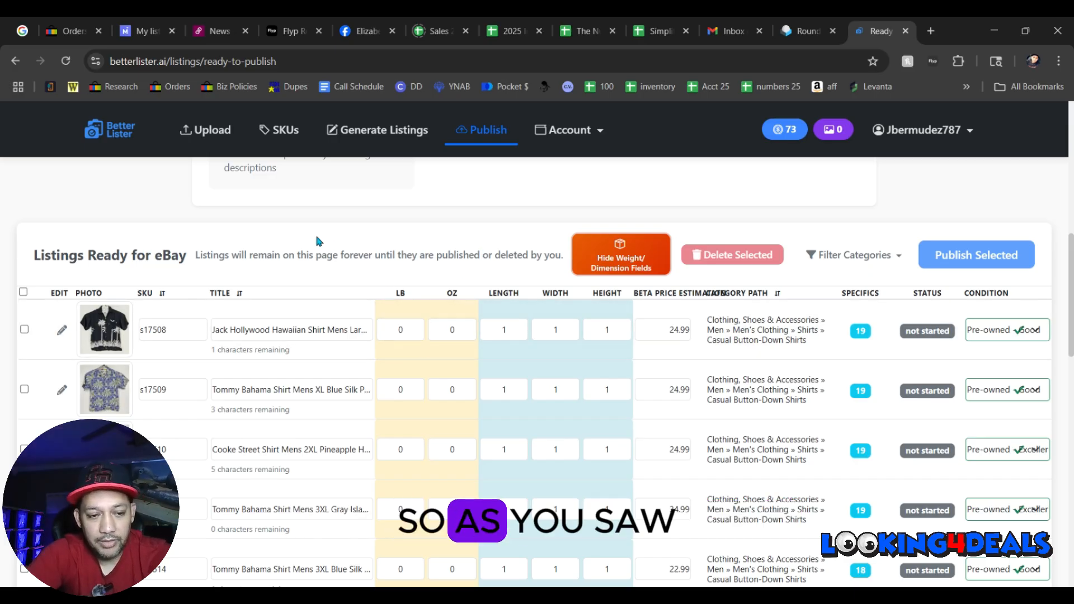
left_click(99, 331)
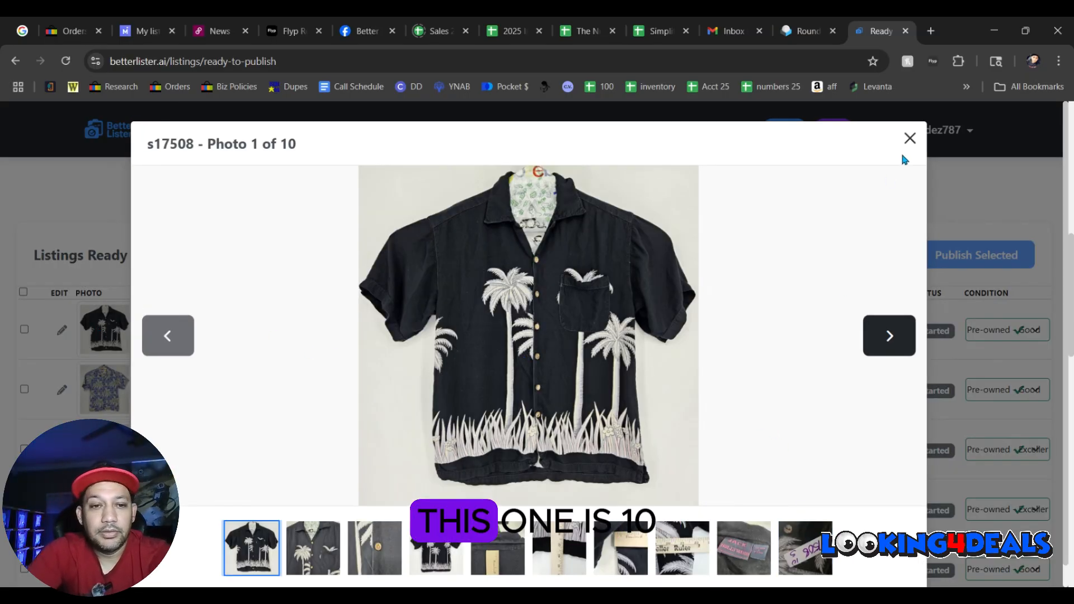
left_click(910, 140)
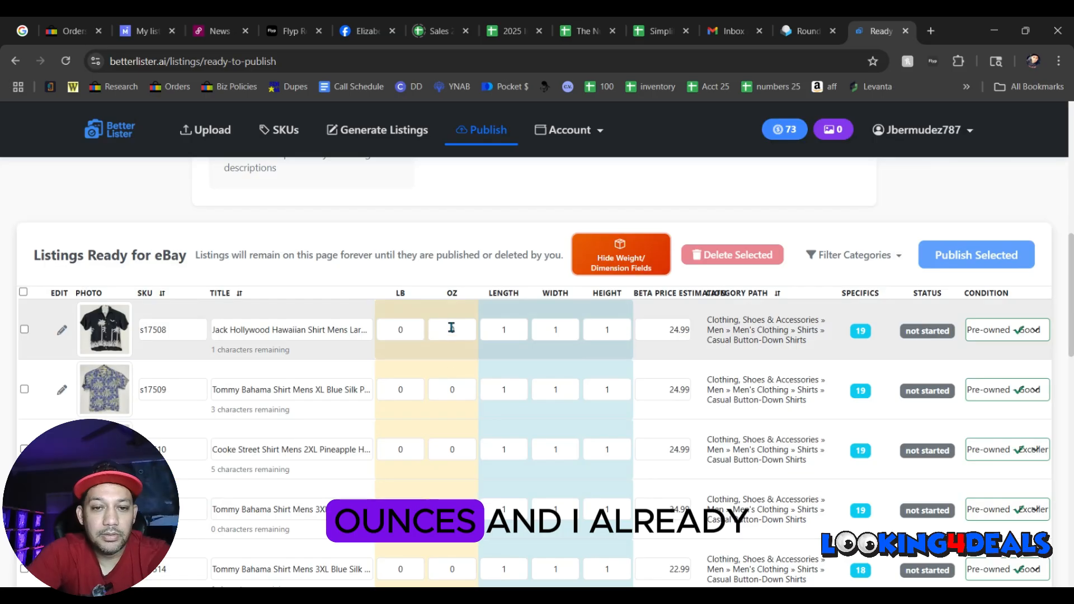
- Set listing s17508's weight to 10 oz, length to 10, width to 9 and height to 2
left_click(452, 328)
type("10")
key("Tab")
type("10")
key("Tab")
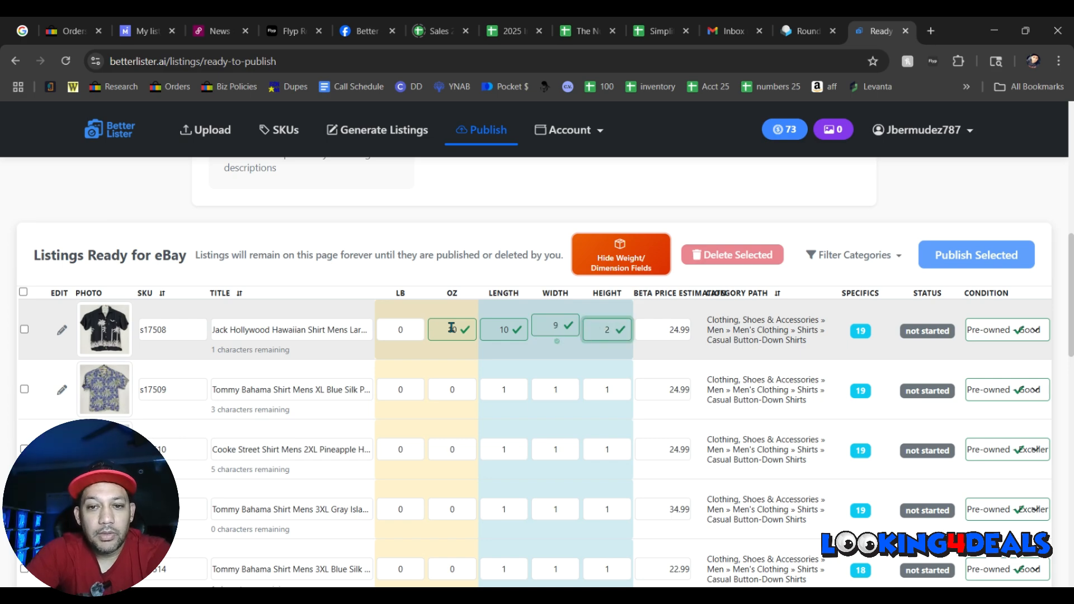
key("Tab")
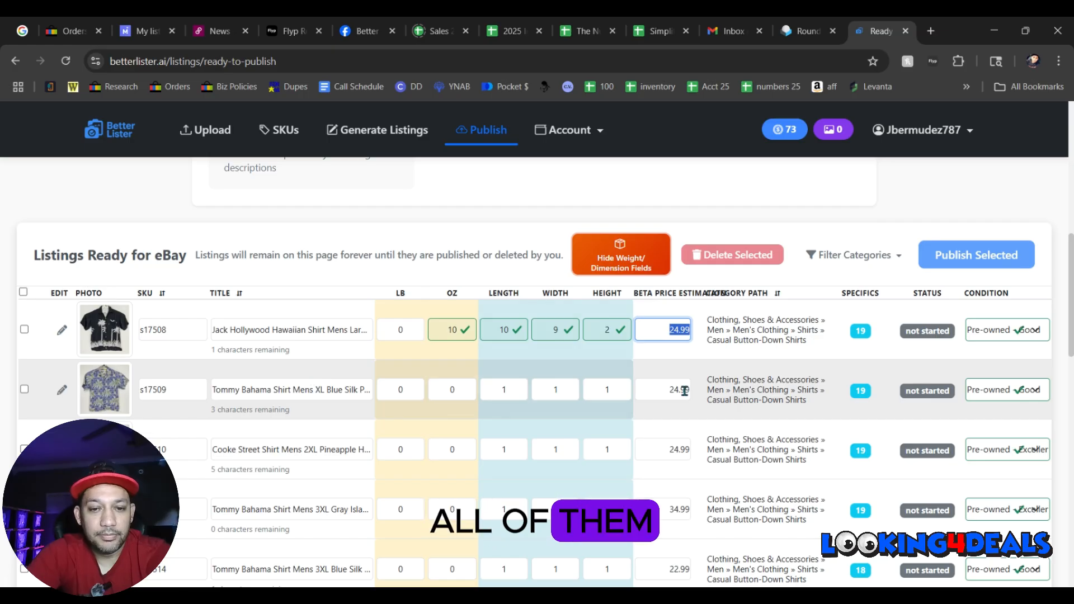
- Open listing s17508 for editing and delete the sentence about minor general wear and pocket seam lightening from its description
left_click(65, 334)
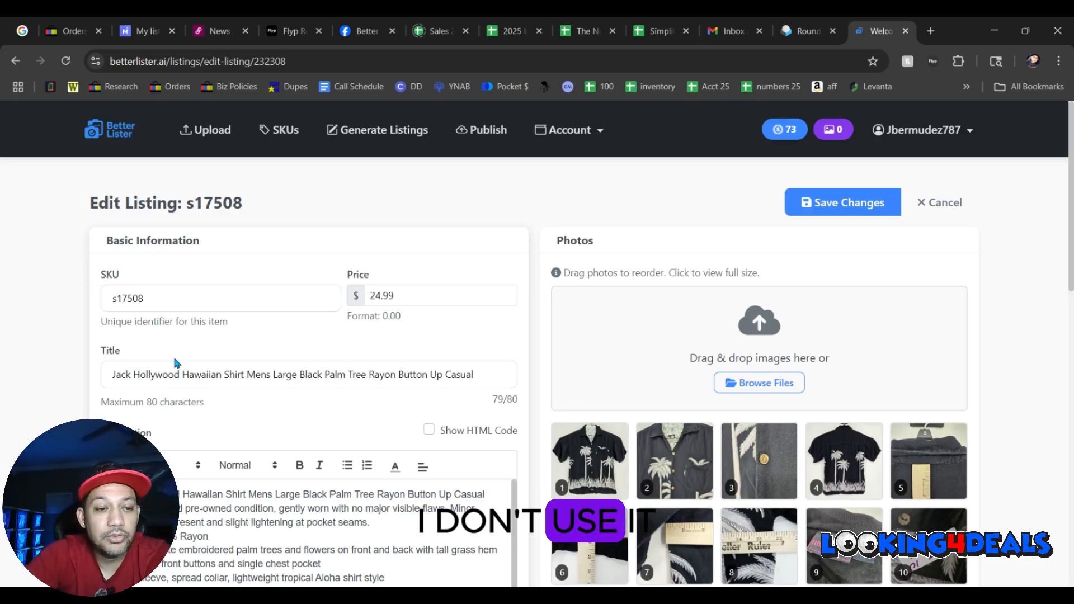
scroll(175, 363, "down", 1)
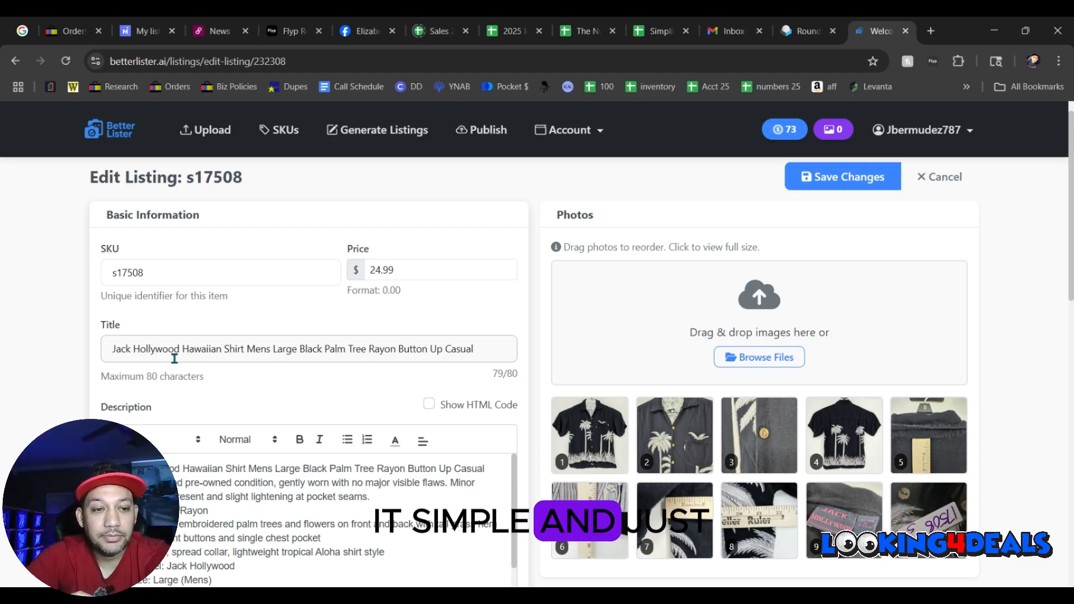
scroll(175, 359, "down", 3)
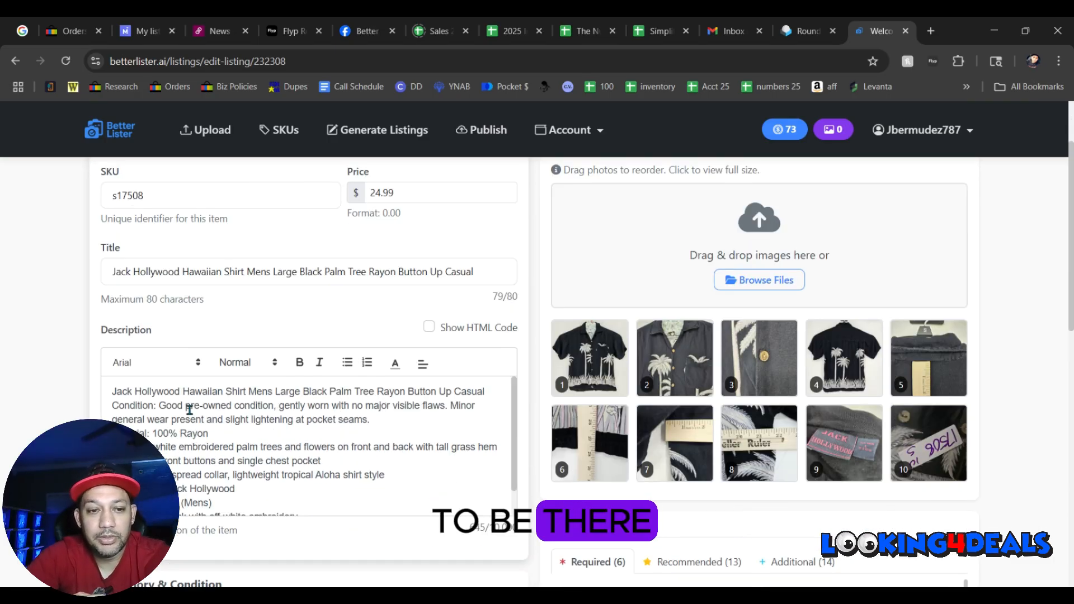
scroll(214, 418, "down", 1)
left_click_drag(373, 412, 423, 404)
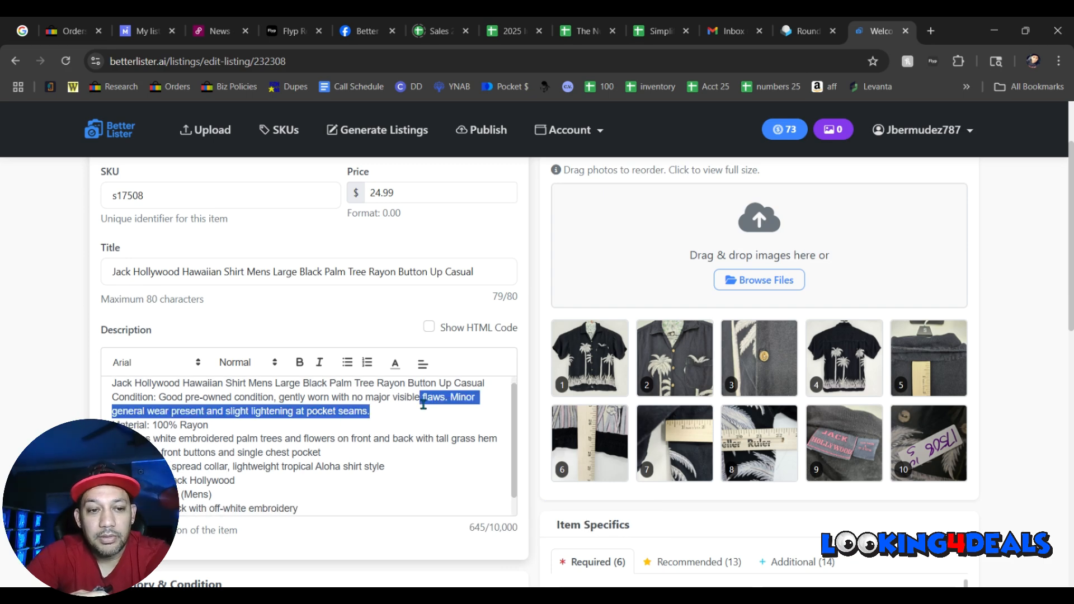
key("BackSpace")
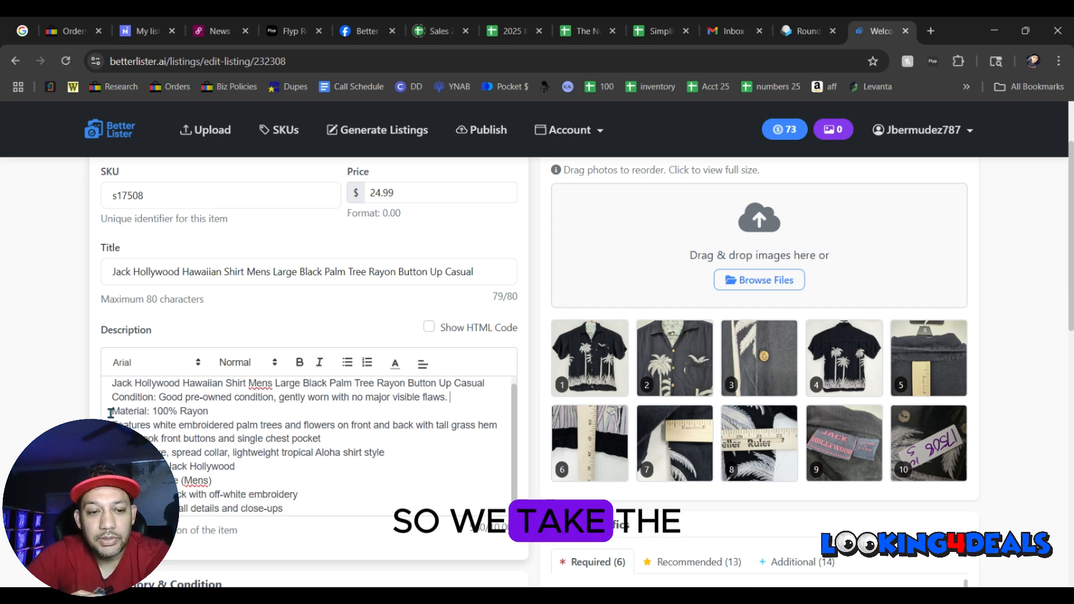
- Delete the description lines from material through brand and the color line, keeping the tag size
left_click_drag(111, 413, 235, 467)
key("BackSpace")
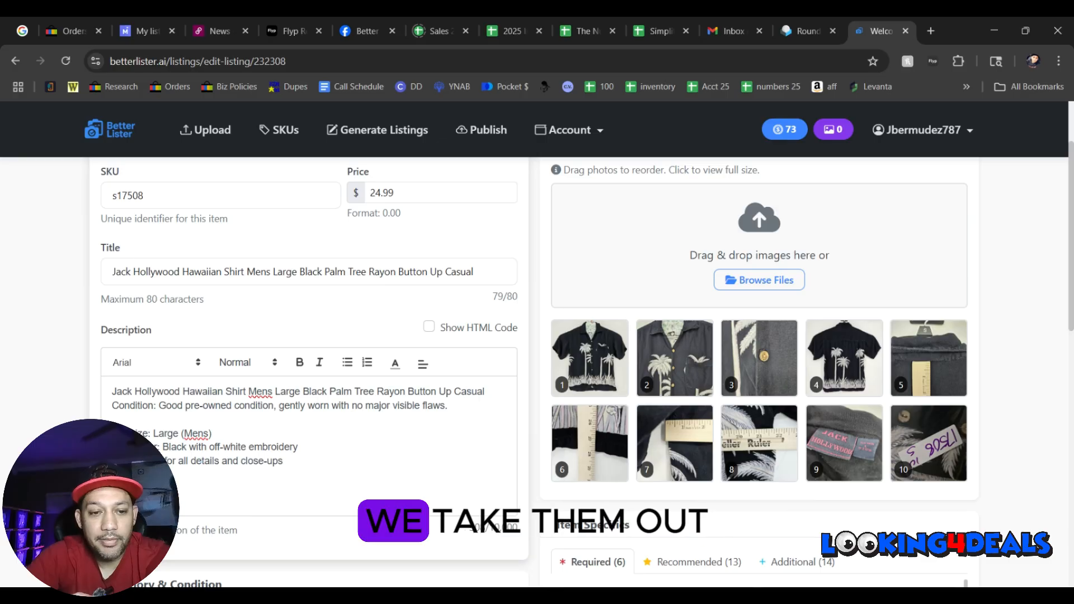
left_click_drag(128, 446, 298, 447)
key("BackSpace")
- Check the category and condition of s17508 and set its required Color specific to Multicolor
scroll(307, 448, "down", 6)
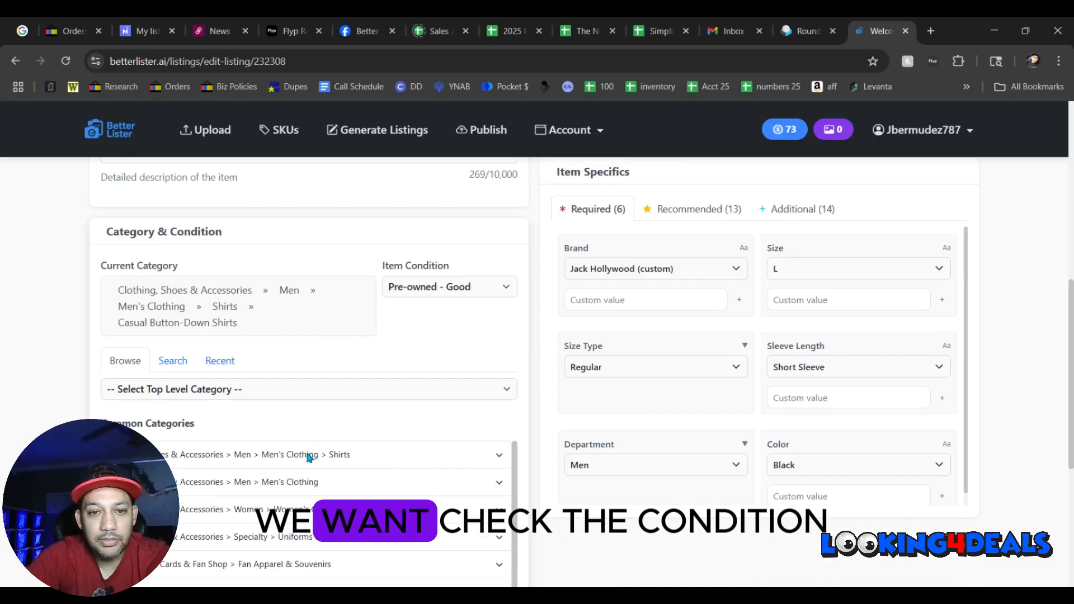
scroll(459, 297, "up", 1)
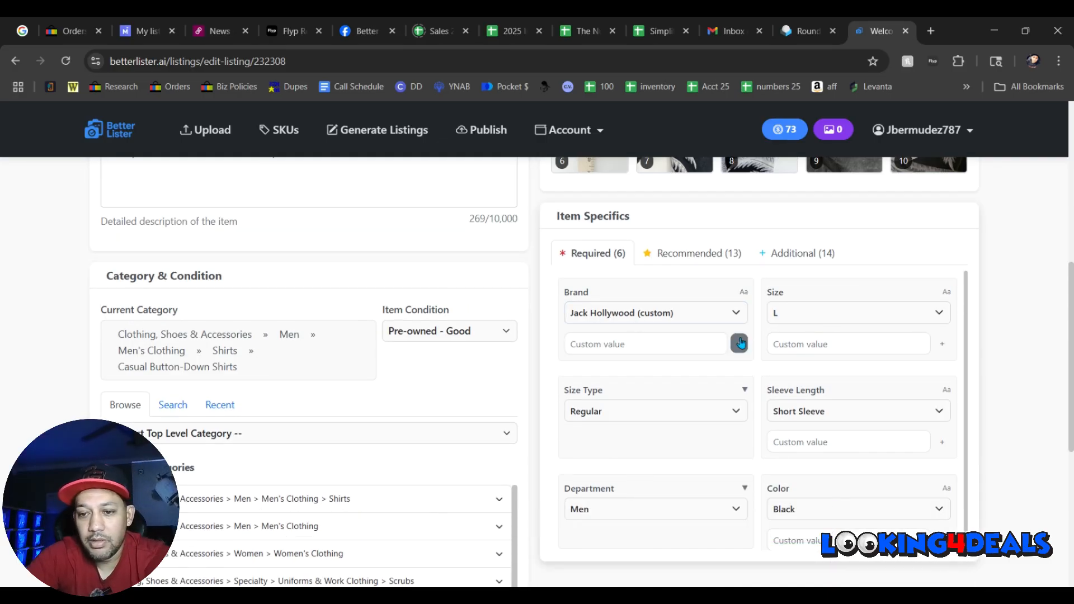
left_click(792, 506)
left_click(827, 354)
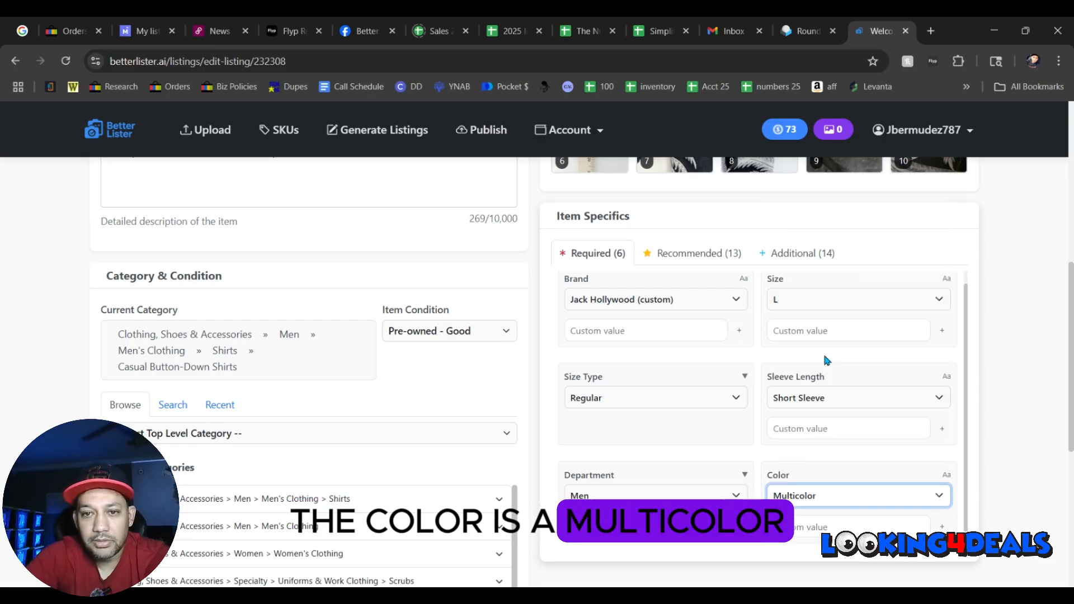
- Review the recommended item specifics of s17508 and save the listing changes
left_click(694, 252)
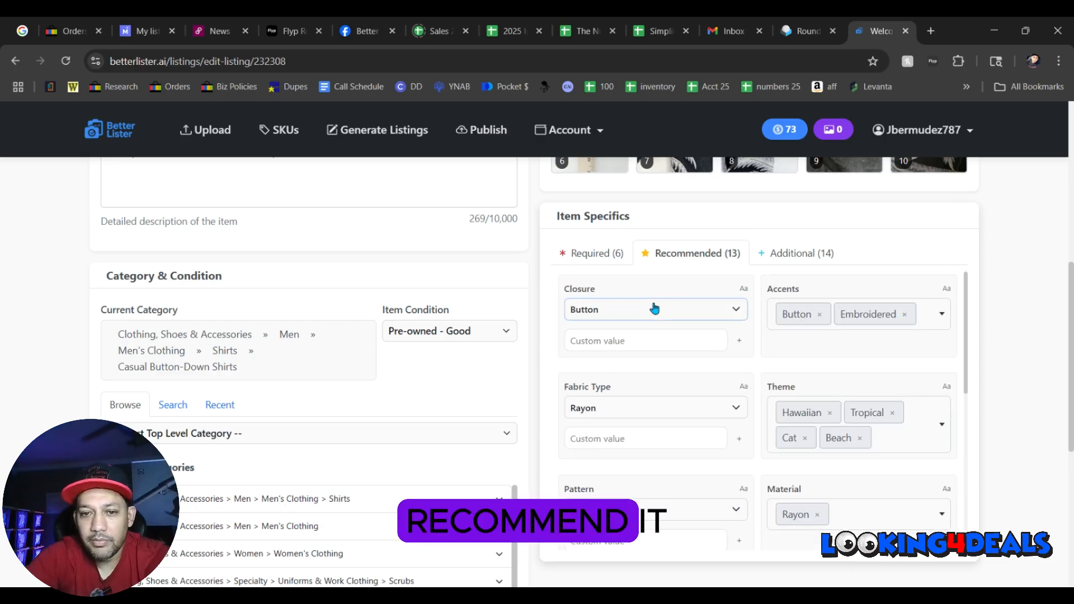
scroll(655, 307, "down", 4)
scroll(655, 307, "up", 3)
scroll(655, 307, "up", 10)
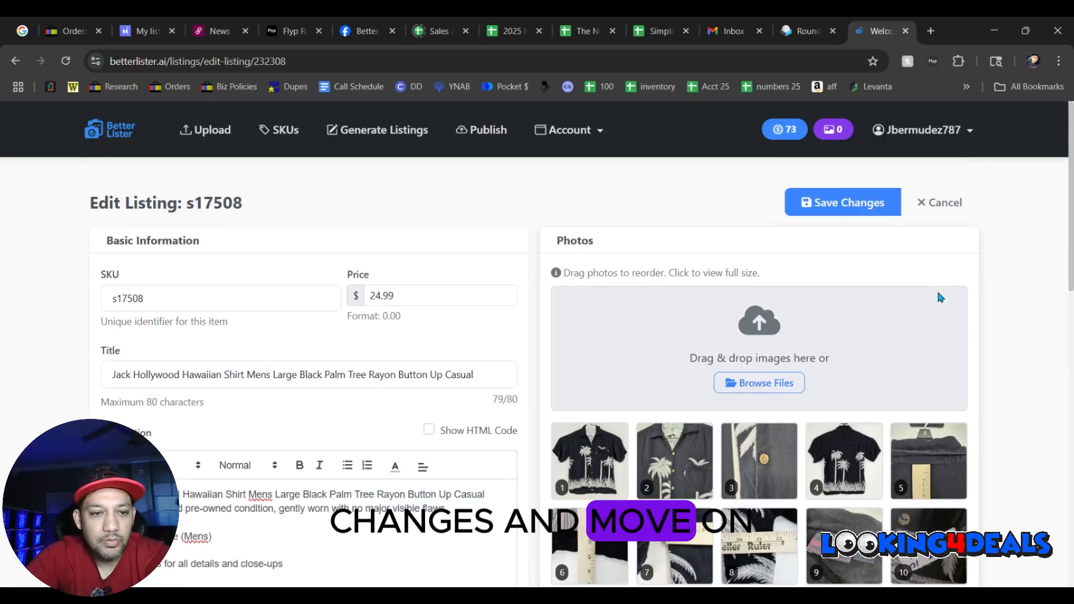
left_click(842, 191)
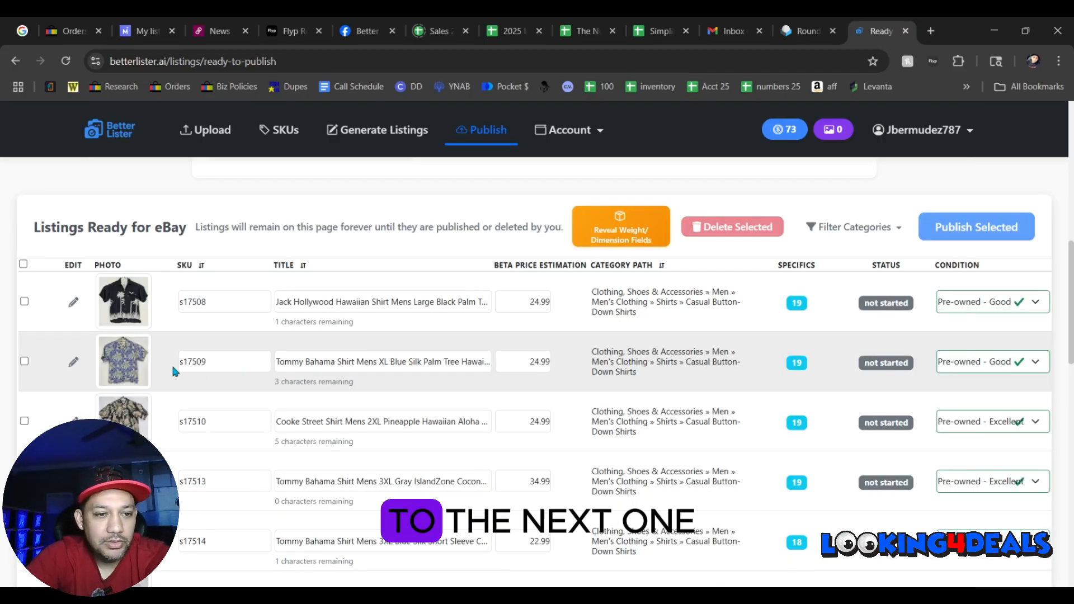
- Open listing s17509 for editing and examine photo 9 in full size to check the shirt's size
left_click(73, 364)
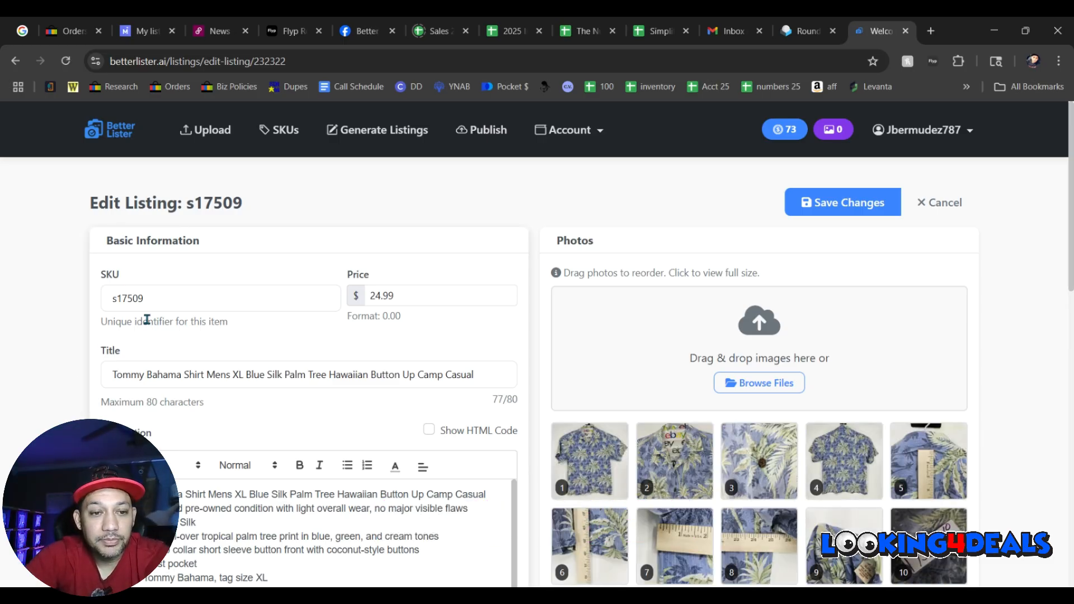
scroll(62, 404, "down", 1)
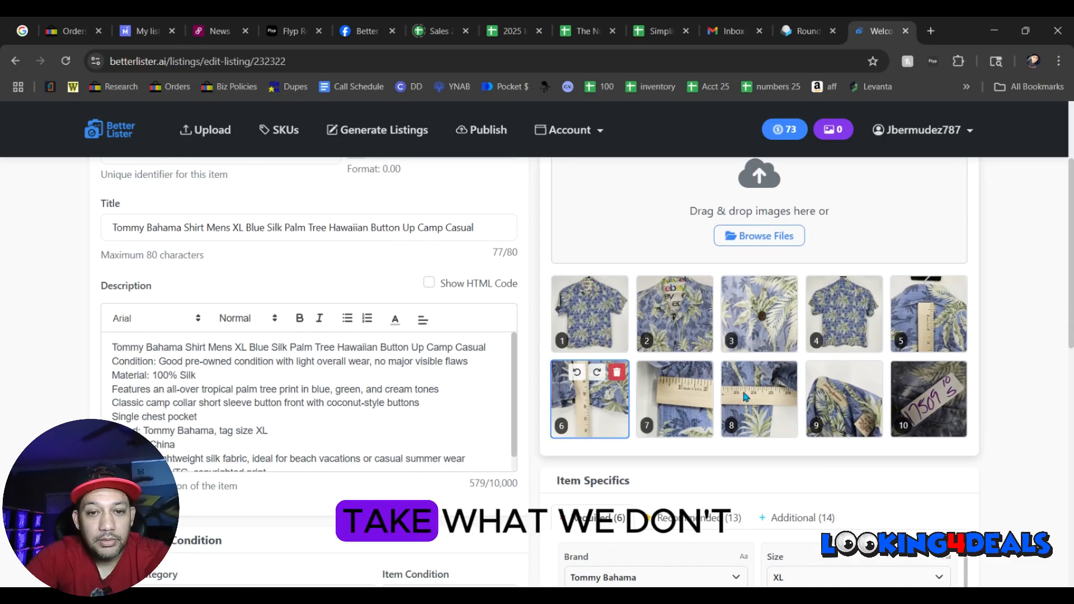
left_click(845, 400)
left_click(993, 149)
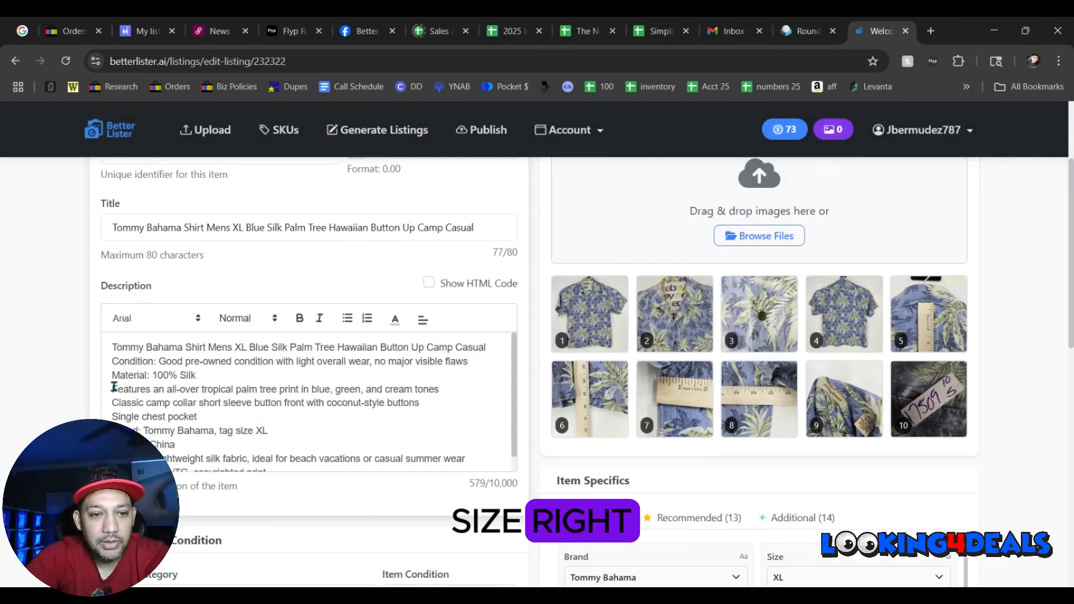
- Trim s17509's description below the material line to "Tag size XL", removing the feature, brand, origin and fabric details
left_click_drag(111, 389, 197, 417)
key("BackSpace")
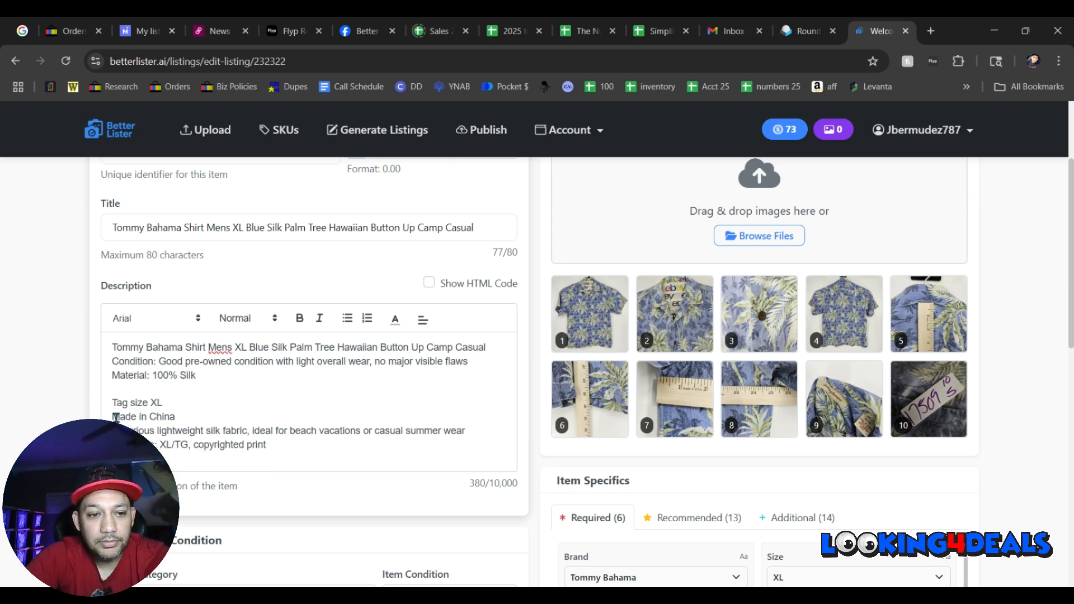
left_click_drag(214, 431, 297, 457)
key("BackSpace")
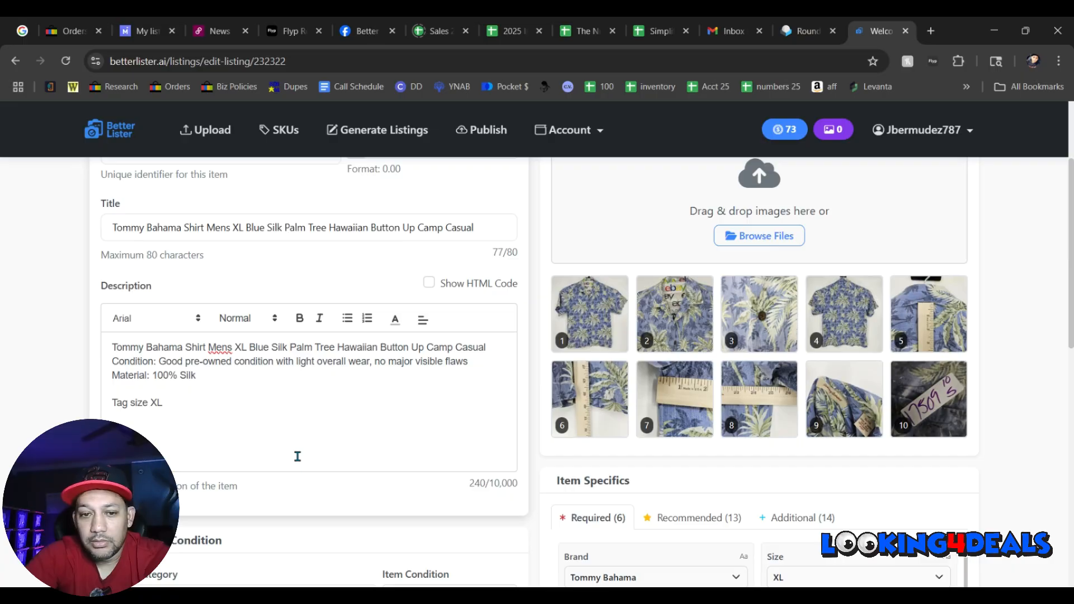
- Set the required Color specific of s17509 to Multicolor and save the listing changes
scroll(297, 457, "down", 7)
left_click(795, 408)
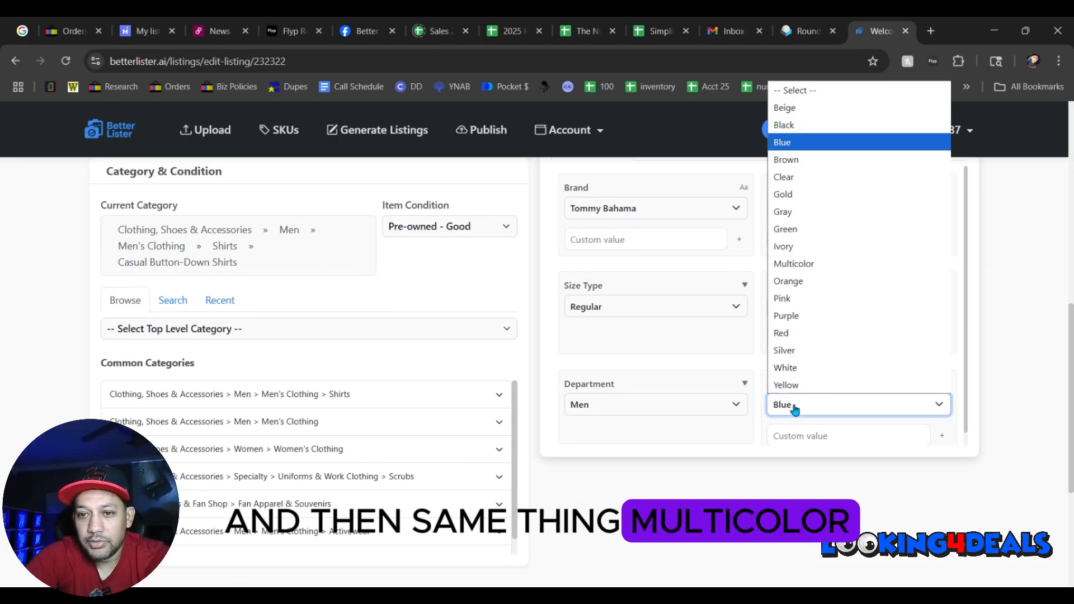
left_click(831, 264)
scroll(723, 390, "up", 8)
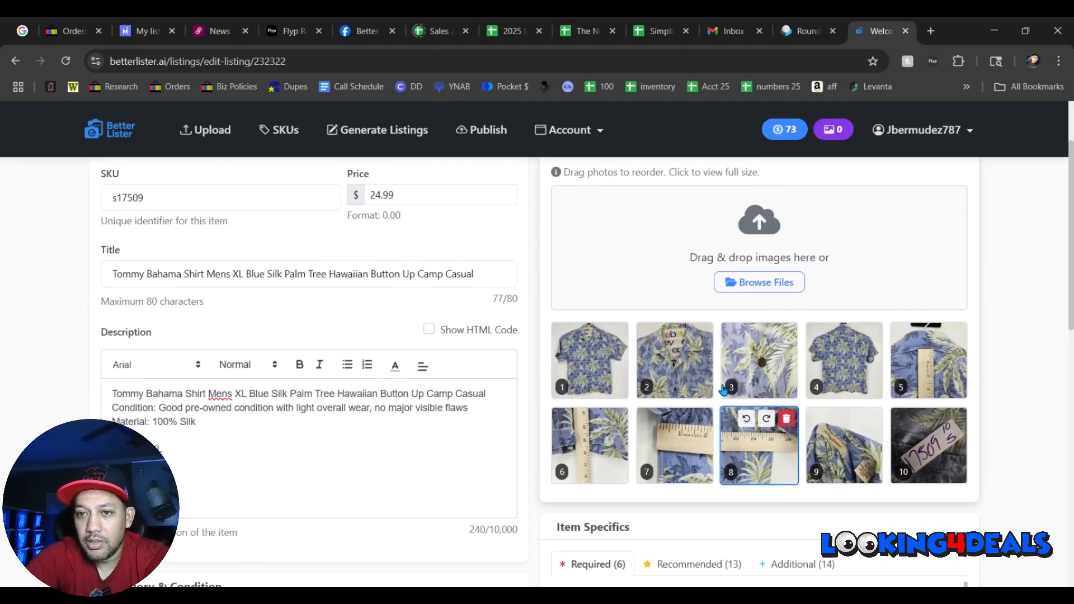
scroll(723, 390, "up", 2)
left_click(845, 202)
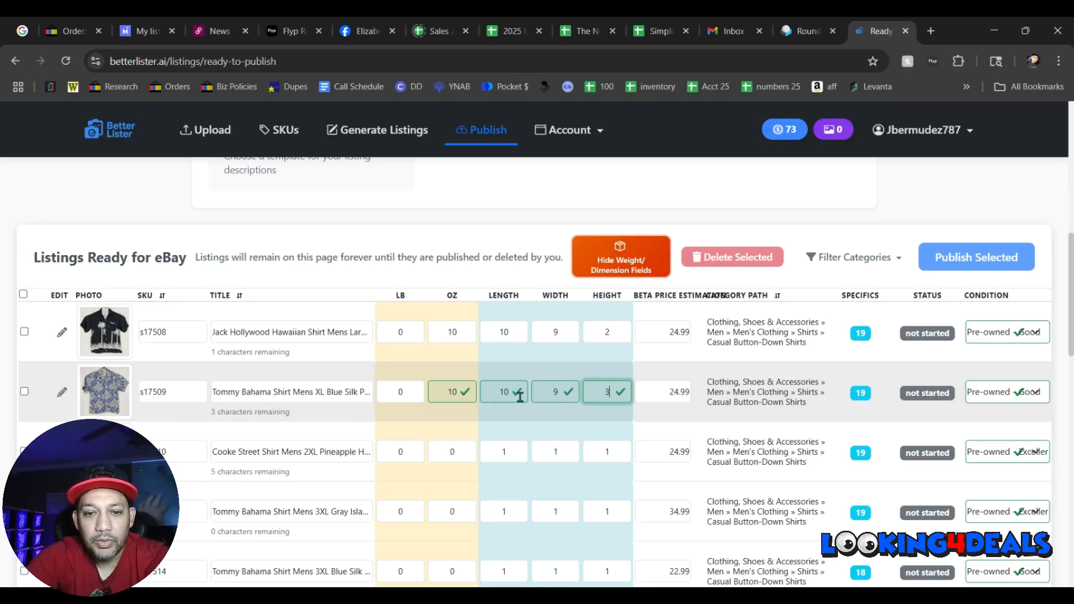
- Set listing s17509's weight to 10 oz, length to 10, width to 9 and height to 3
left_click(470, 218)
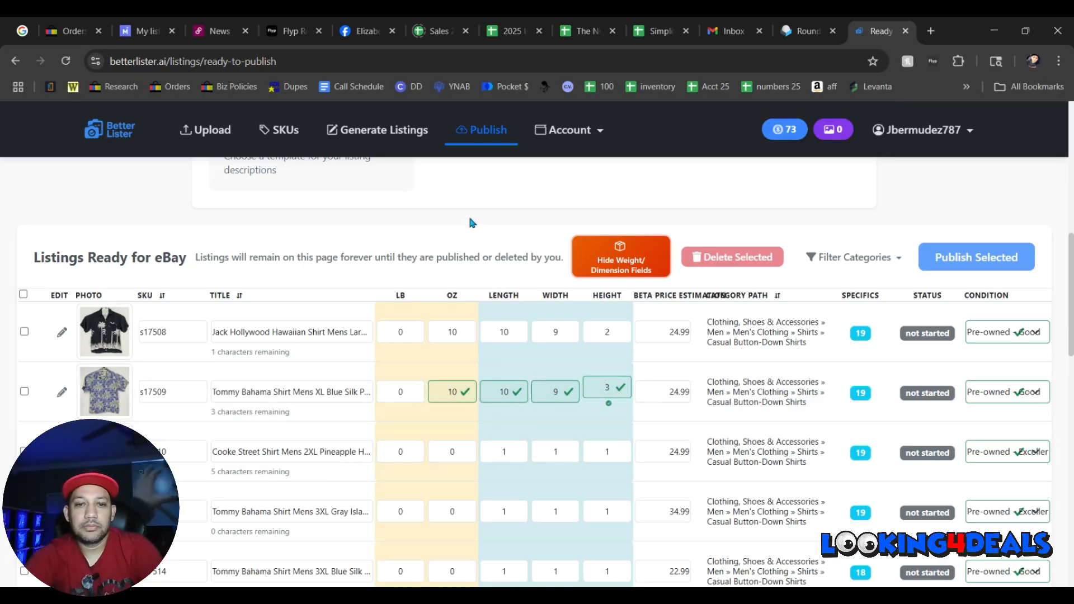
- Check the first photo of listing s17510, and set its weight to 10 oz, length to 10, width to 9 and height to 3
scroll(320, 330, "down", 1)
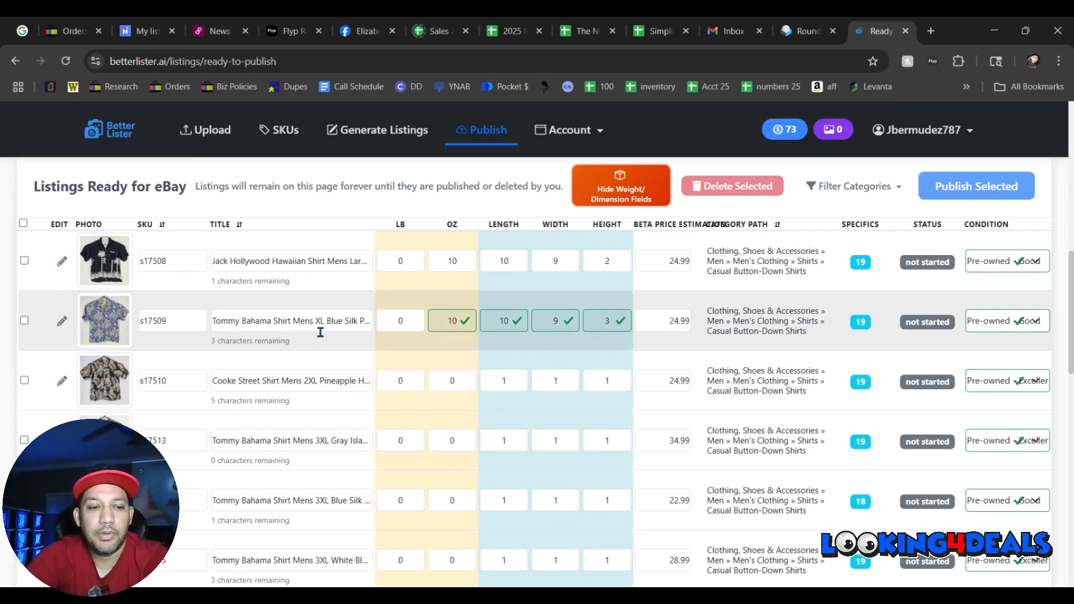
left_click(104, 380)
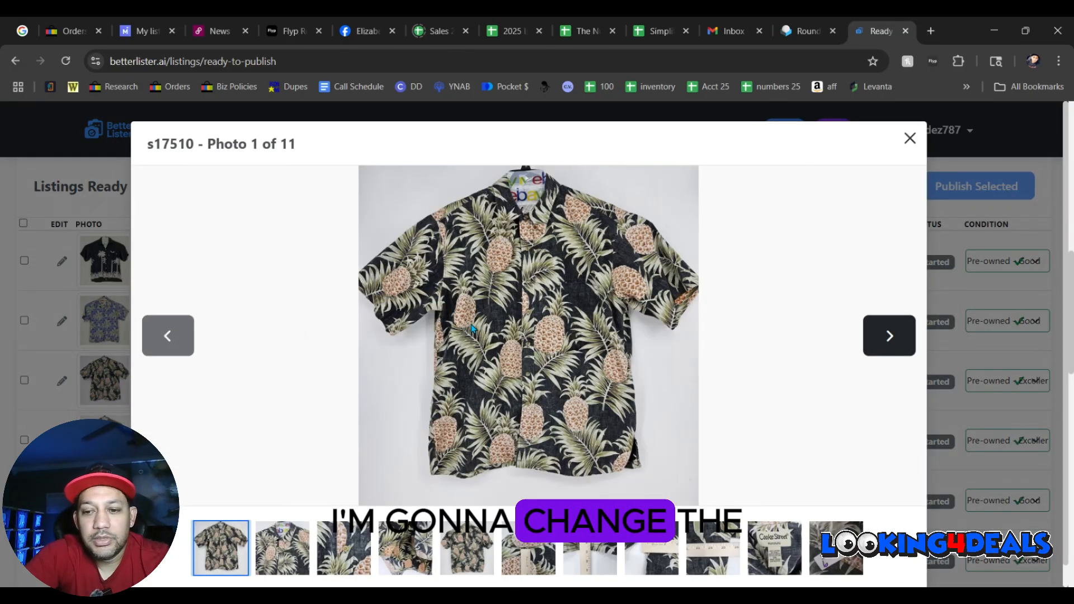
left_click(910, 139)
left_click(445, 380)
type("10")
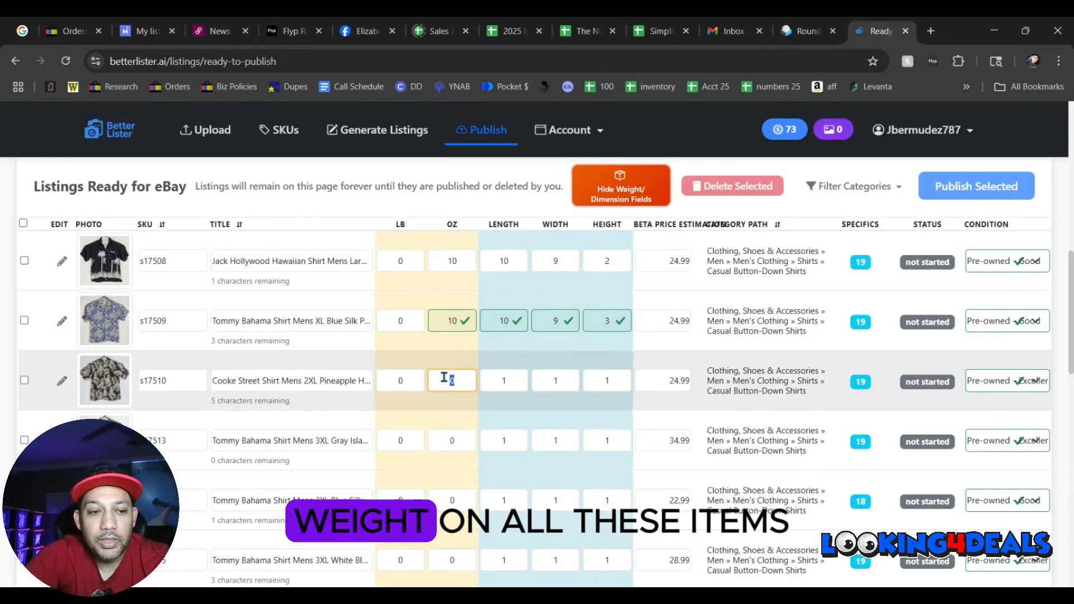
key("Tab")
type("10")
key("Tab")
type("9")
key("Tab")
type("3")
key("Tab")
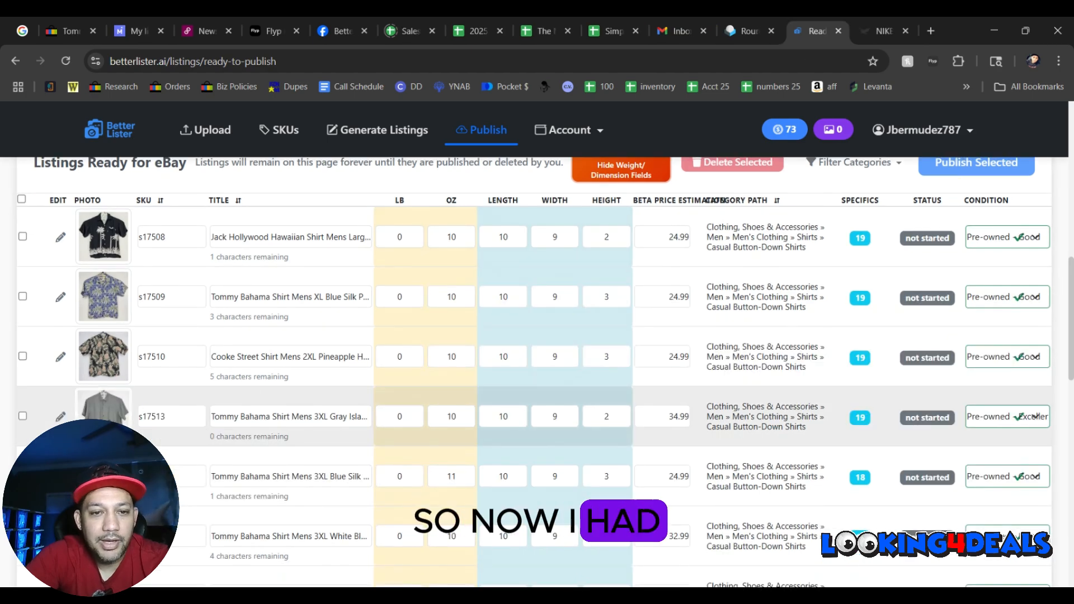
- Review the weights and dimensions of all listings, and set the fulfillment policy to 16oz and Under First Class
scroll(537, 369, "down", 5)
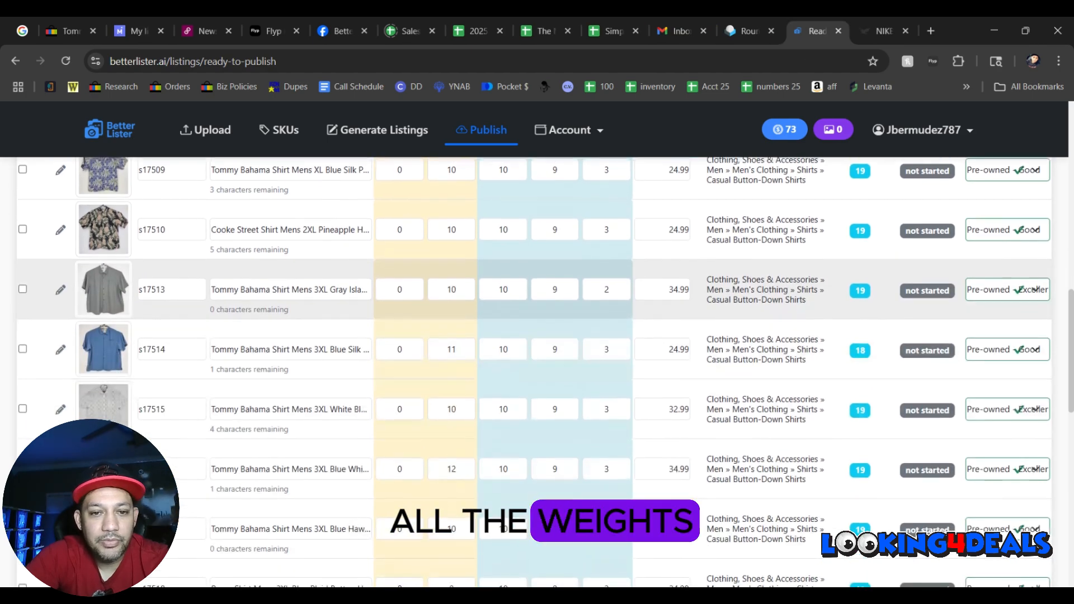
scroll(537, 369, "down", 6)
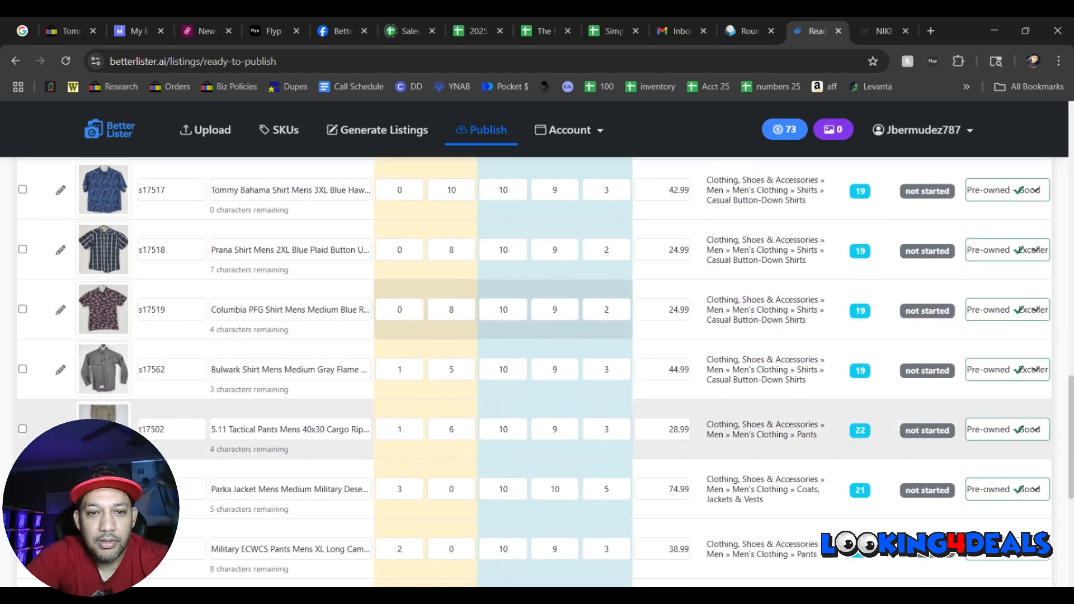
scroll(537, 369, "down", 1)
scroll(537, 369, "up", 2)
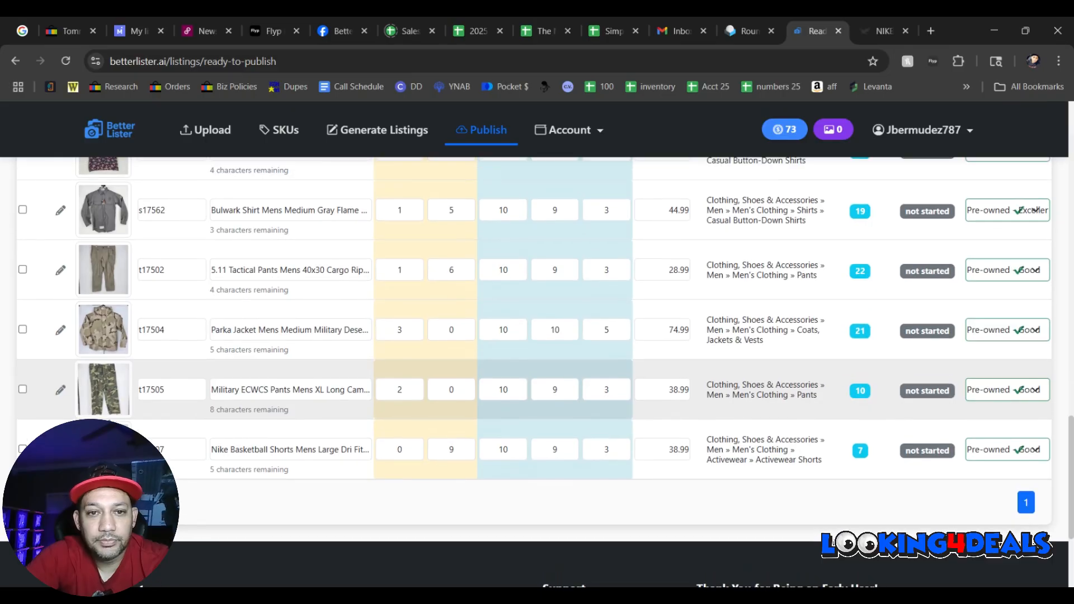
scroll(110, 419, "up", 15)
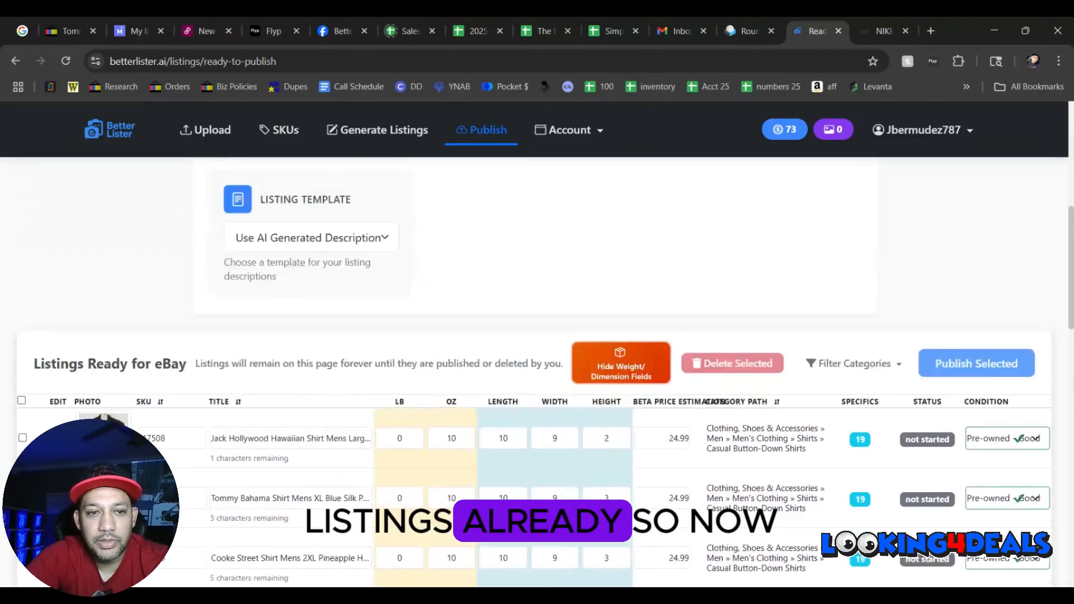
scroll(110, 418, "up", 2)
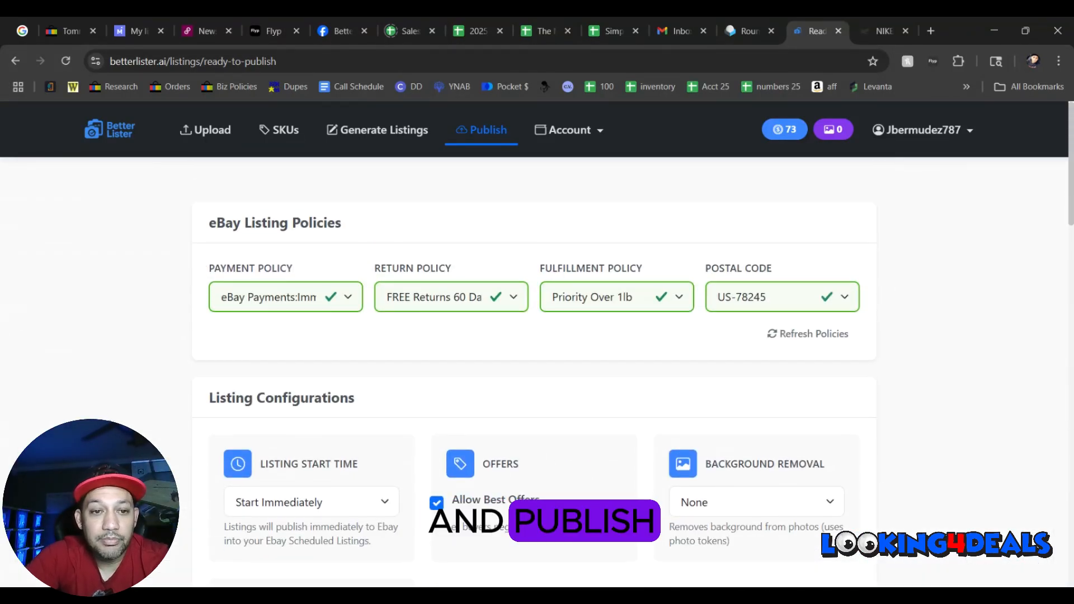
left_click(312, 303)
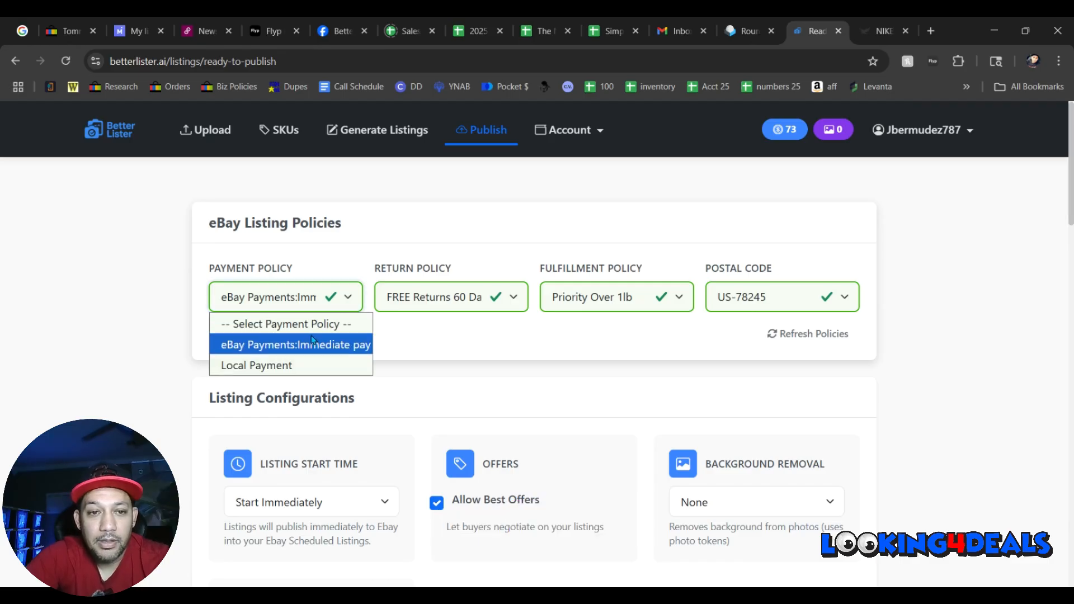
left_click(625, 302)
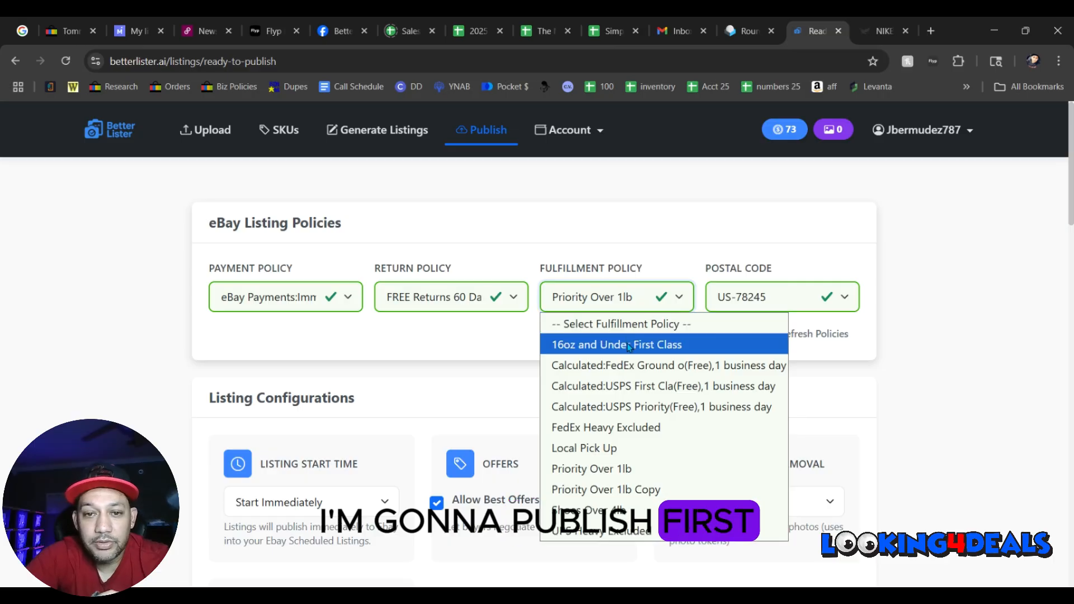
left_click(629, 345)
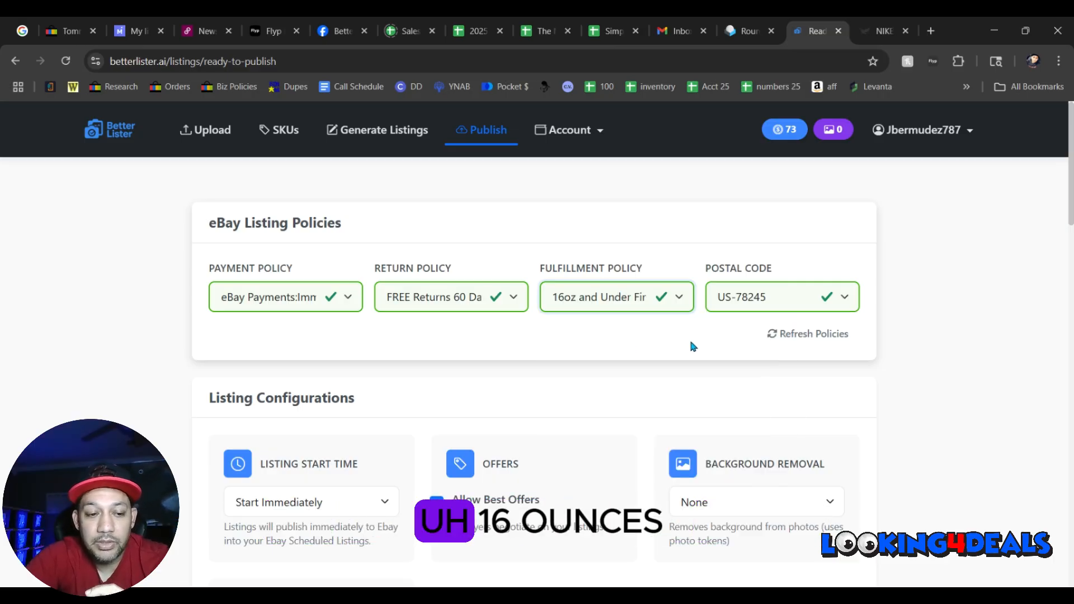
- Select all listings weighing under 1 lb: s17508 through s17519 and t17507
scroll(154, 426, "down", 2)
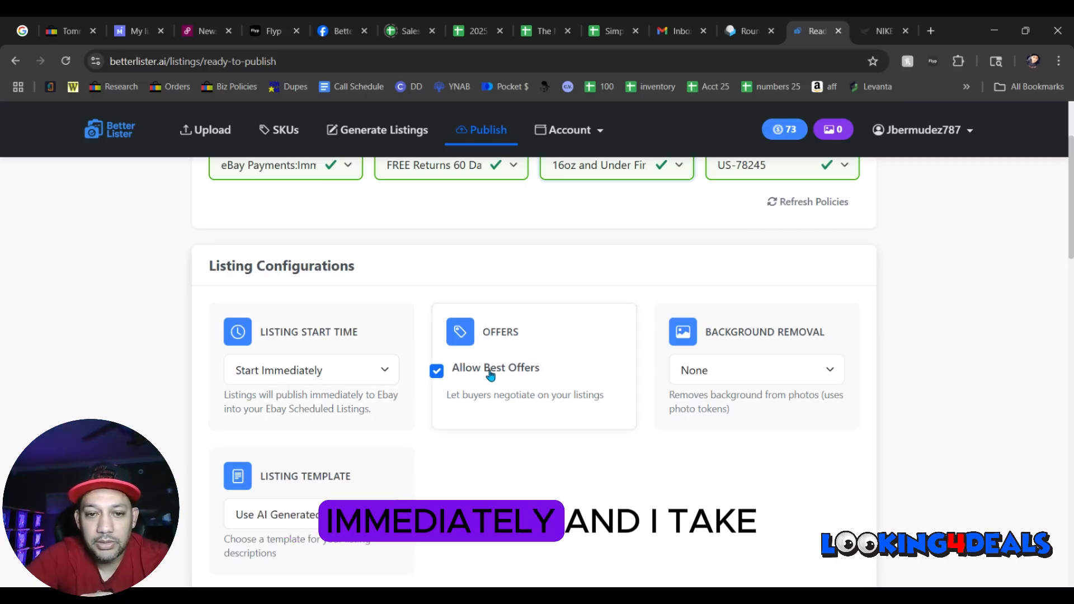
scroll(113, 400, "down", 2)
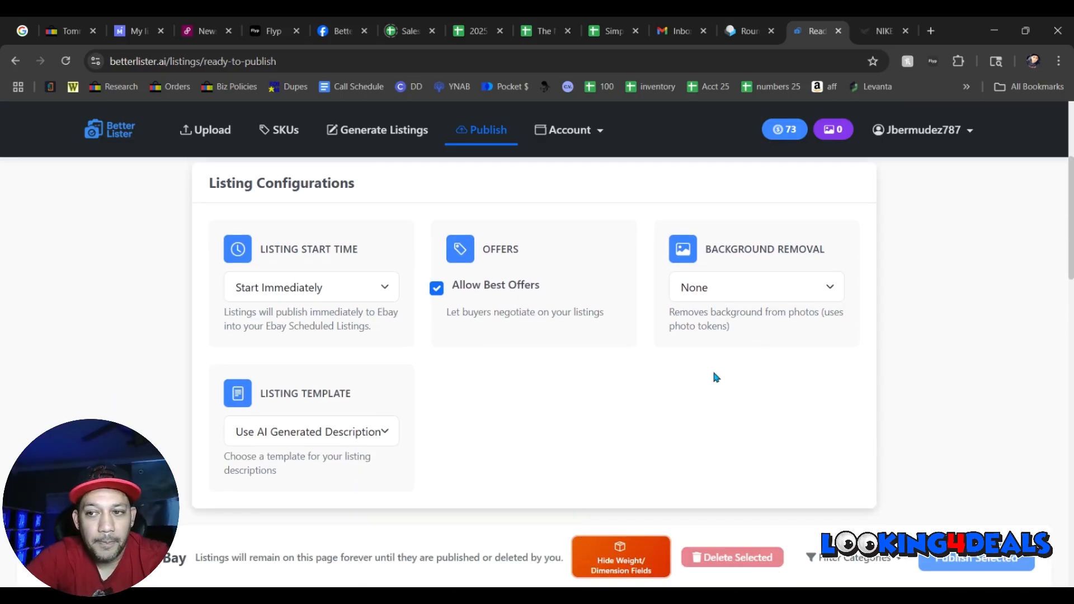
left_click_drag(1071, 237, 1071, 322)
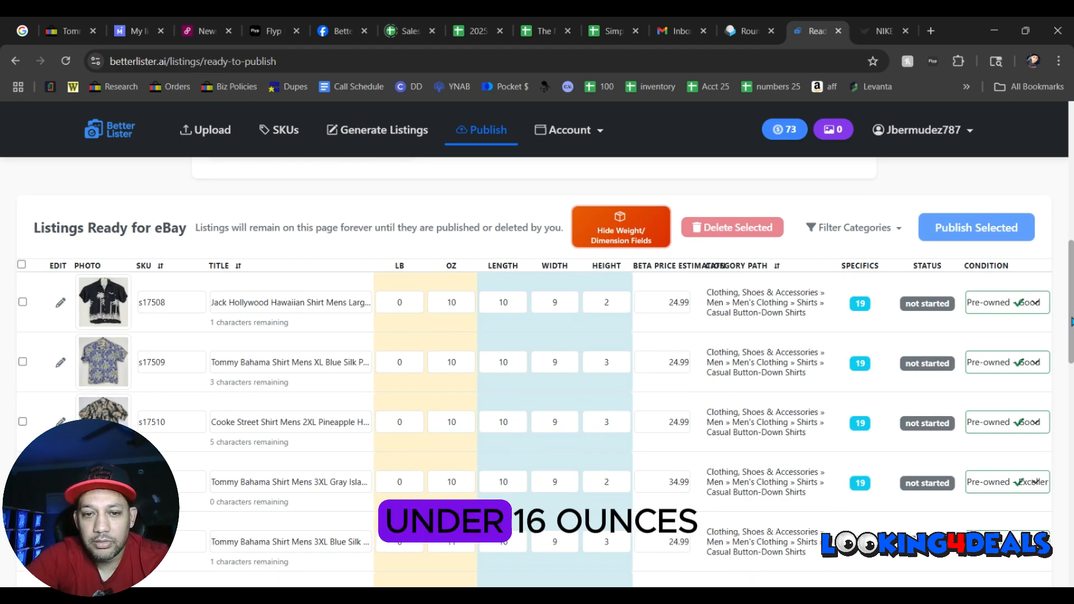
left_click(22, 302)
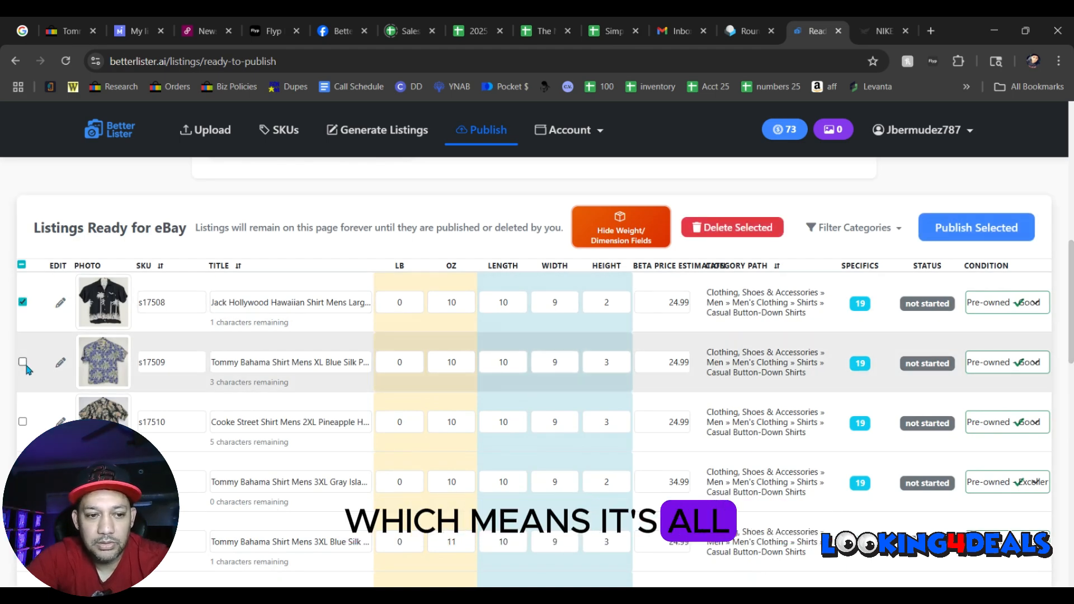
left_click(22, 421)
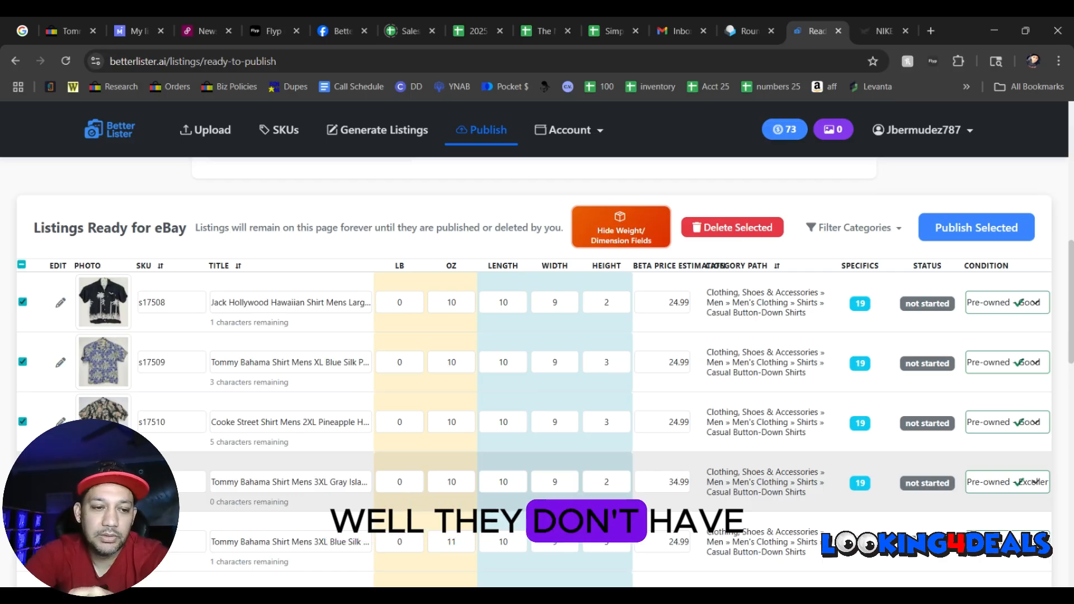
left_click(23, 481)
scroll(24, 484, "down", 1)
left_click(23, 452)
scroll(23, 452, "down", 1)
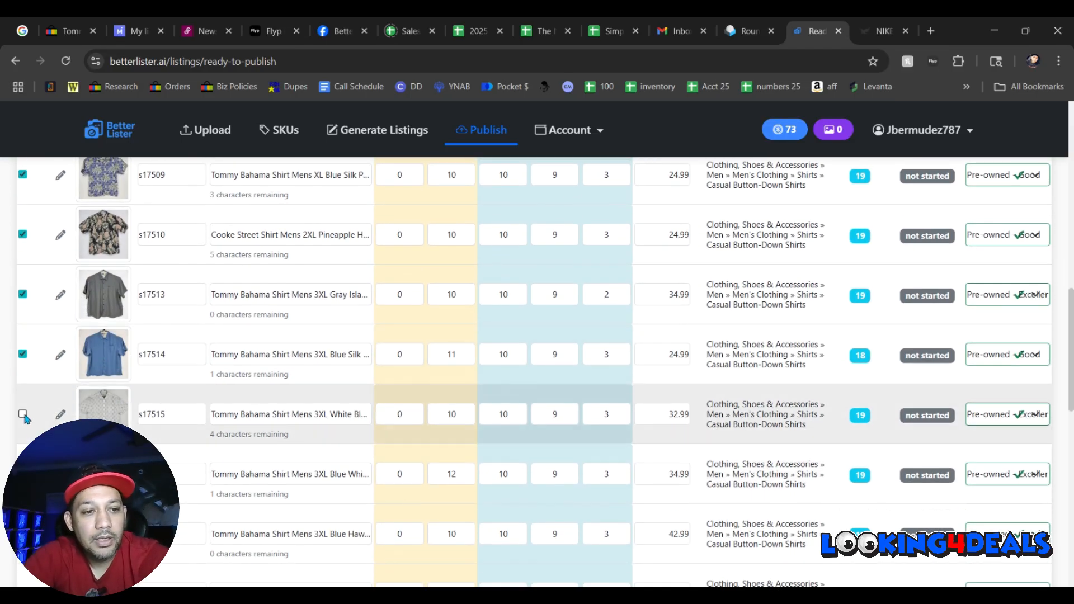
left_click(23, 415)
scroll(23, 425, "down", 1)
left_click(23, 433)
scroll(23, 434, "down", 2)
left_click(22, 404)
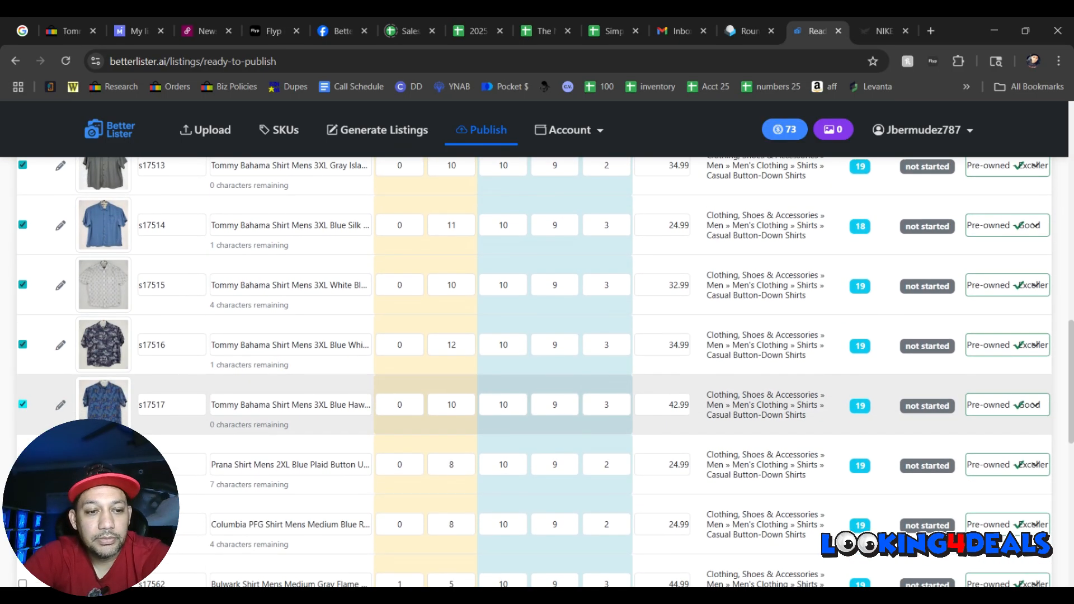
scroll(23, 426, "down", 1)
left_click(23, 441)
scroll(23, 441, "down", 1)
left_click(23, 442)
scroll(22, 441, "down", 1)
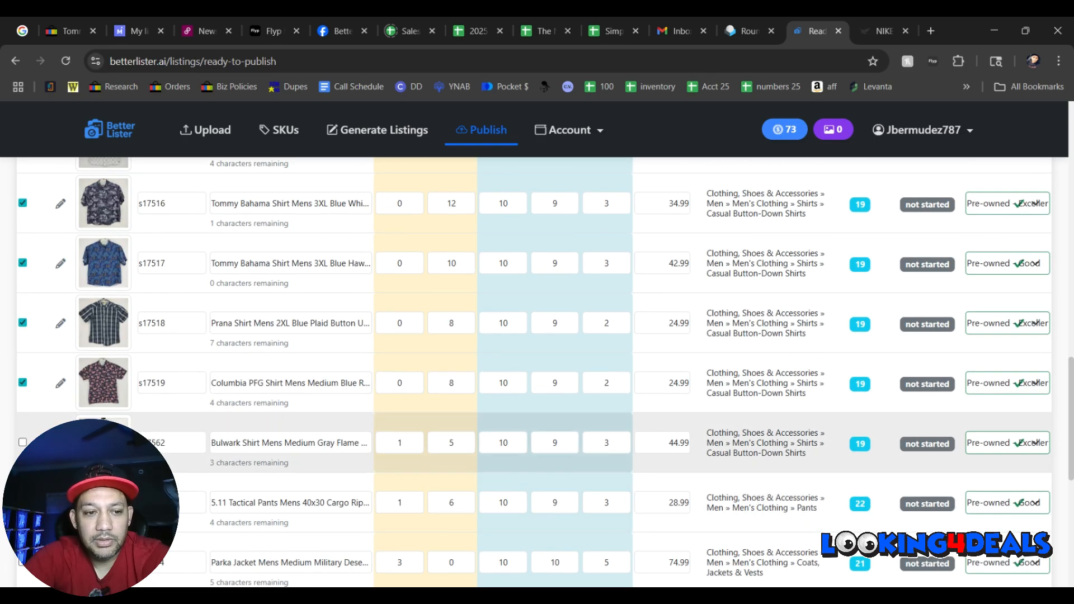
scroll(22, 442, "down", 3)
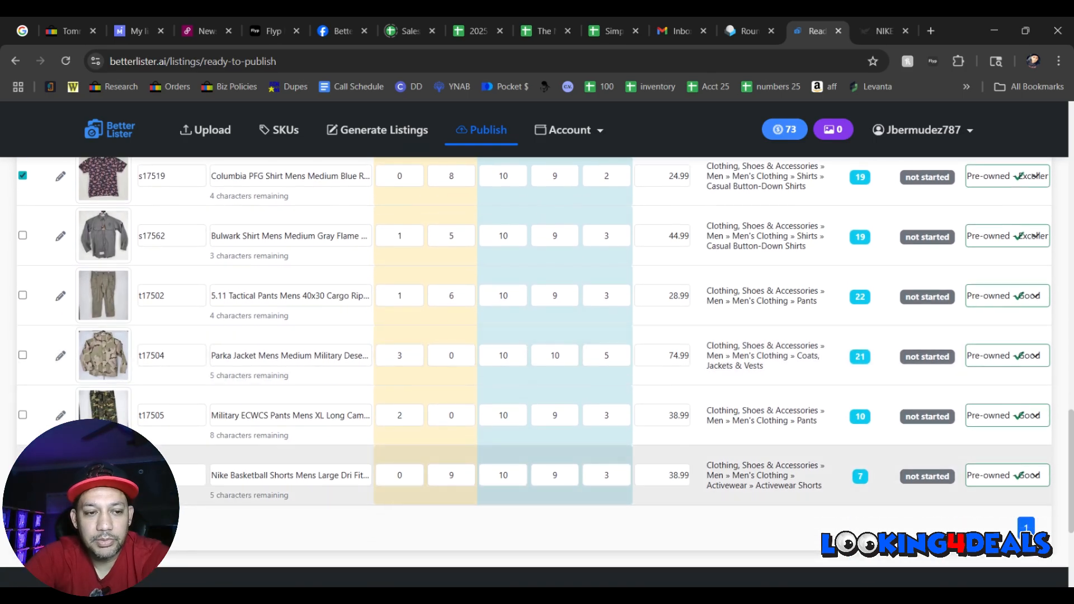
- Publish the selected under-1-lb listings to eBay, confirm the publication and check the status of each listing
scroll(875, 283, "up", 12)
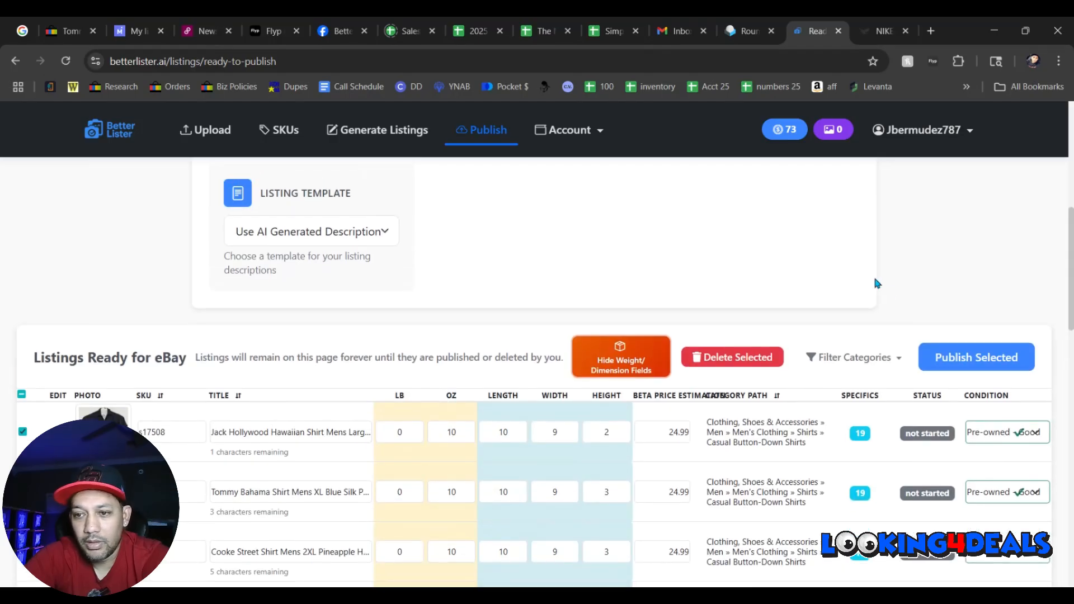
left_click(979, 362)
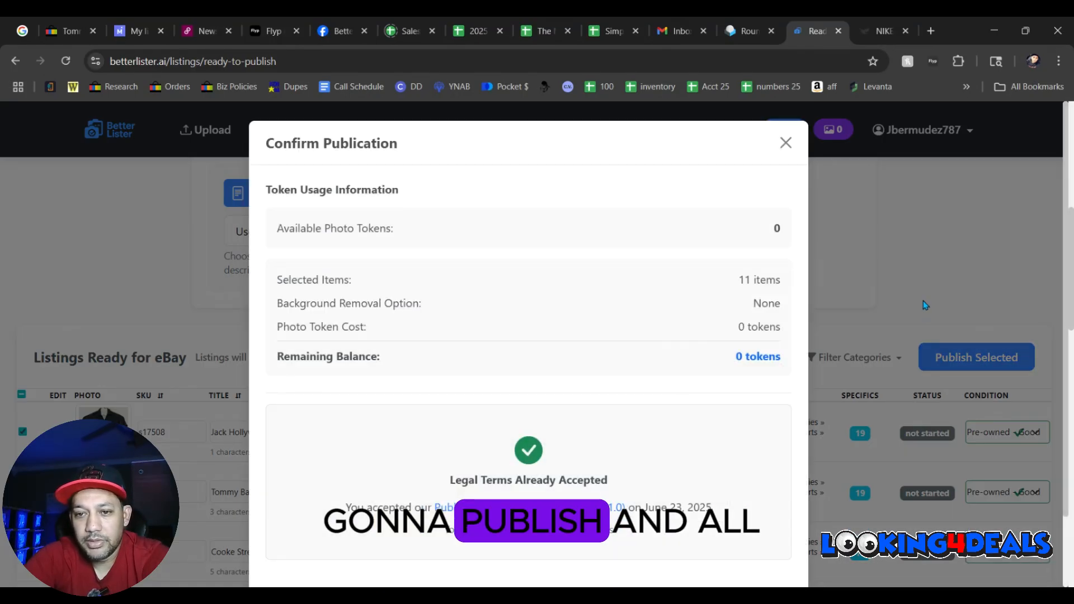
scroll(709, 371, "down", 2)
left_click(718, 539)
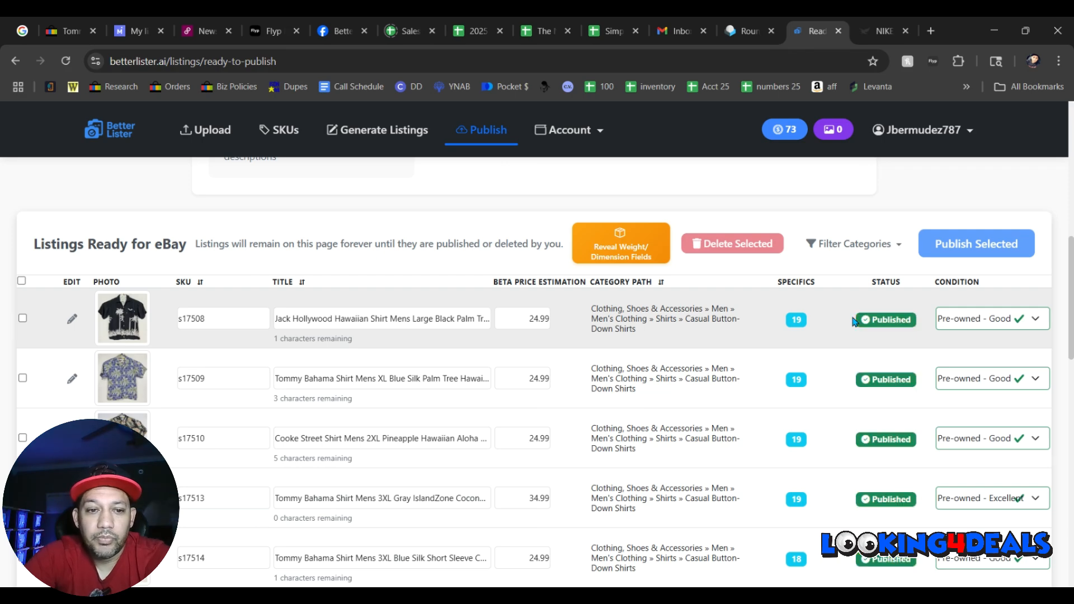
scroll(853, 321, "down", 10)
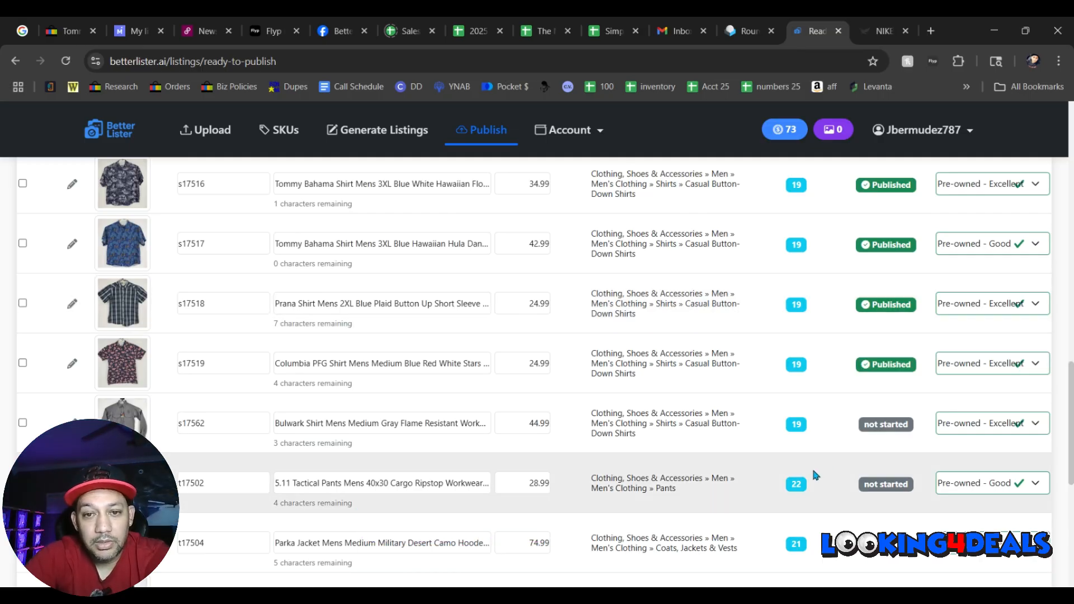
- Set the fulfillment policy to Priority Over 1lb
scroll(812, 466, "up", 15)
left_click(631, 299)
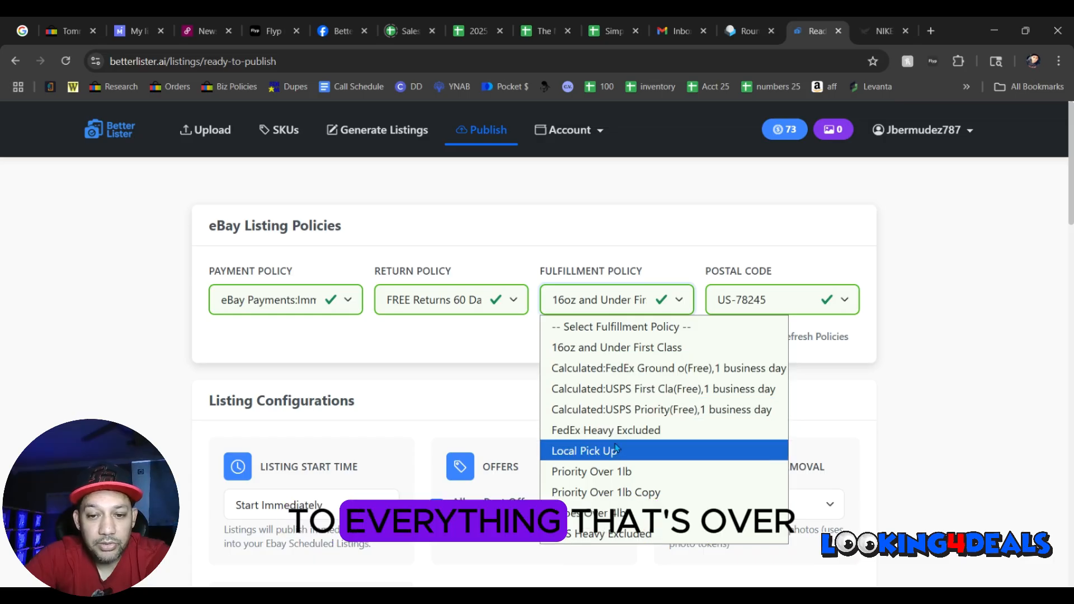
left_click(625, 471)
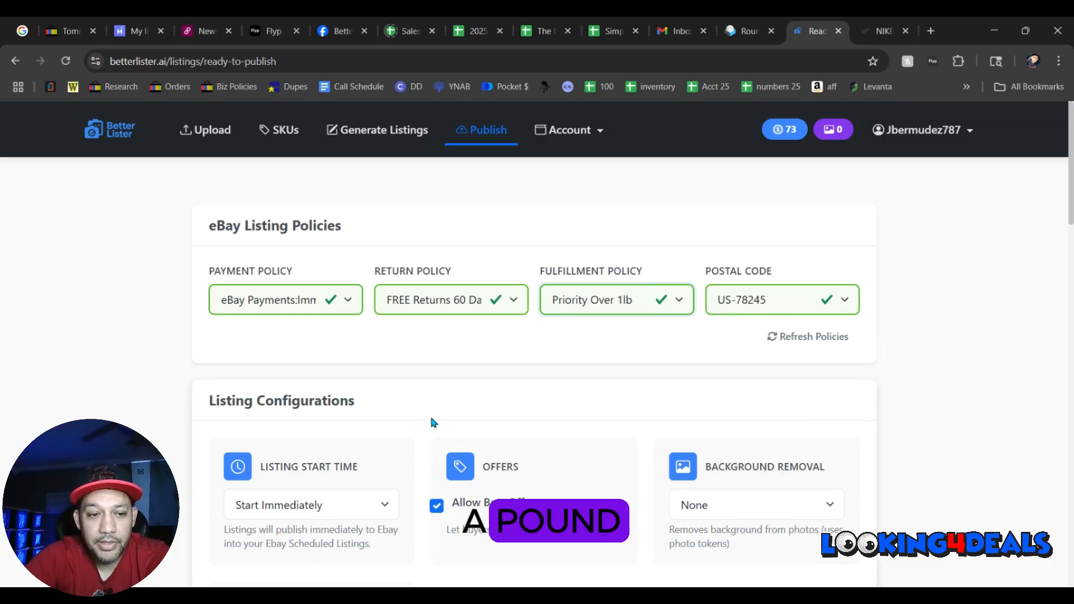
- Select the unpublished listings over 1 lb: s17562, t17502, t17504 and t17505
scroll(422, 313, "down", 4)
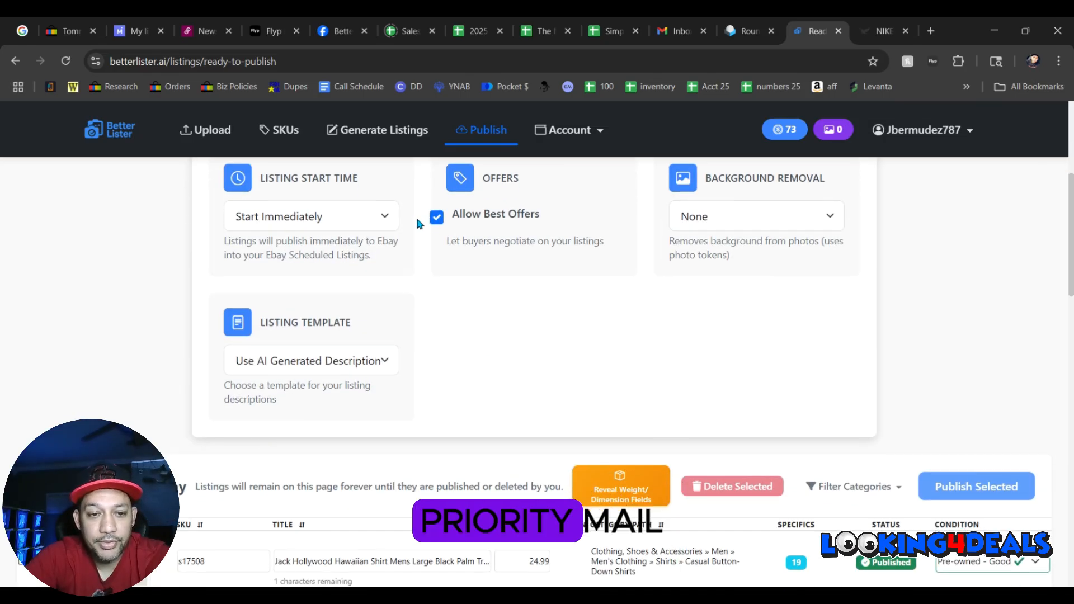
scroll(419, 224, "down", 7)
scroll(418, 224, "down", 9)
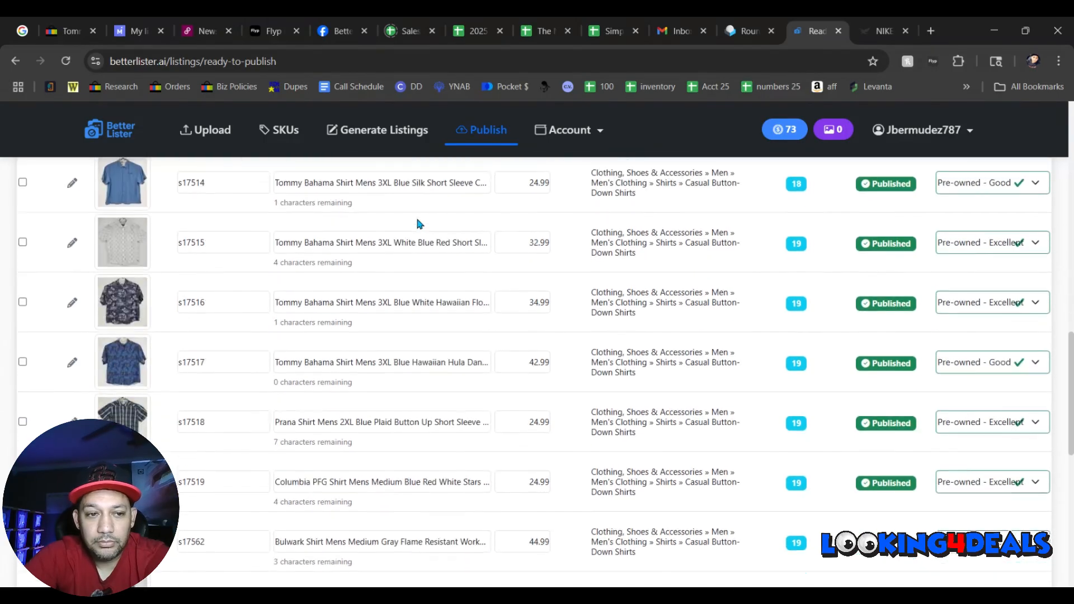
scroll(416, 224, "down", 2)
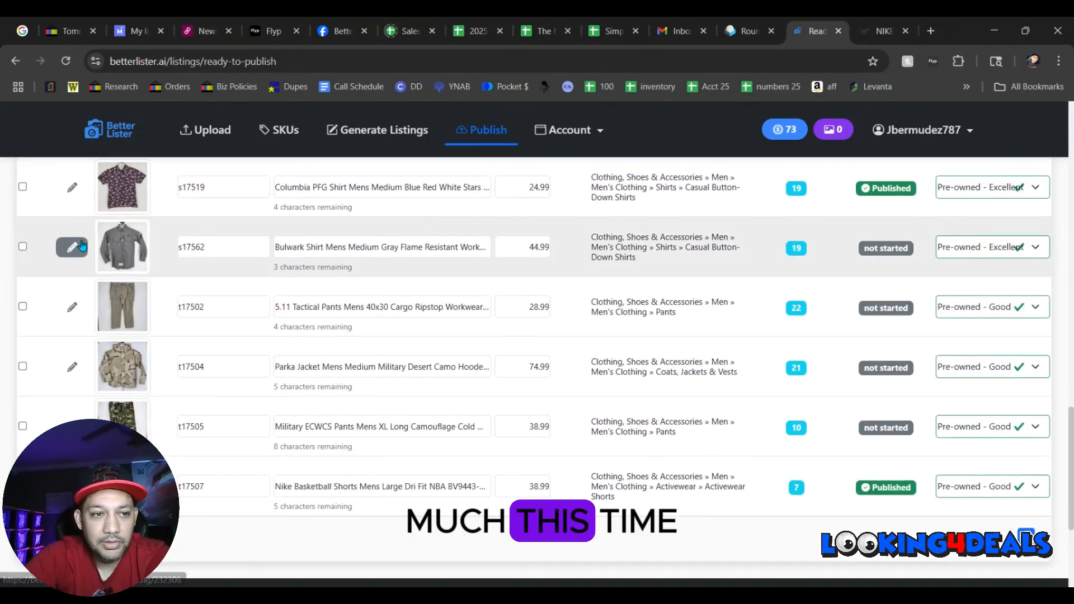
left_click(23, 247)
left_click(23, 307)
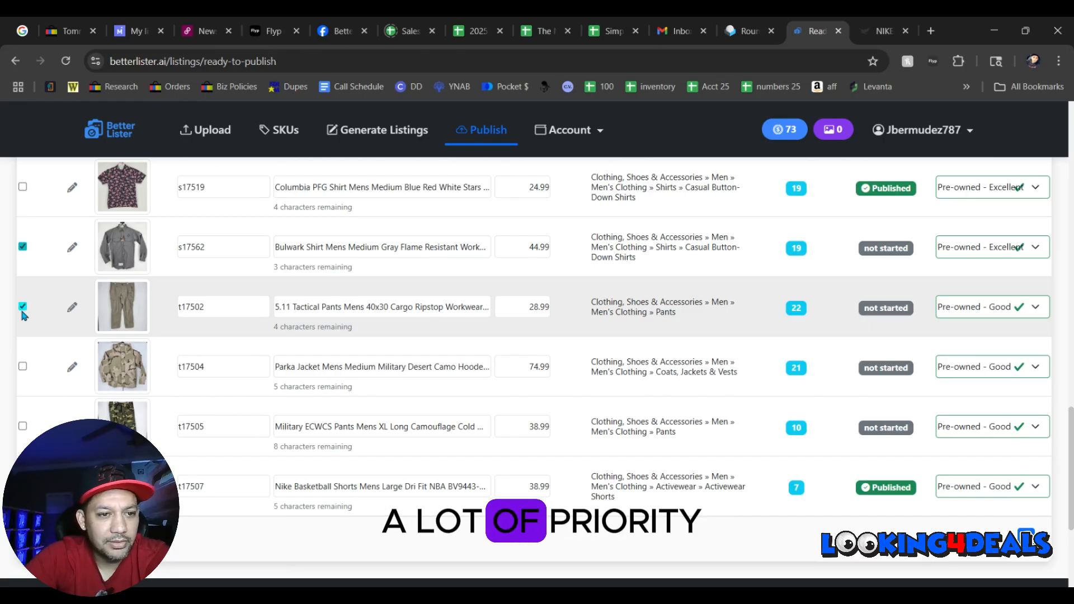
left_click(22, 366)
left_click(23, 426)
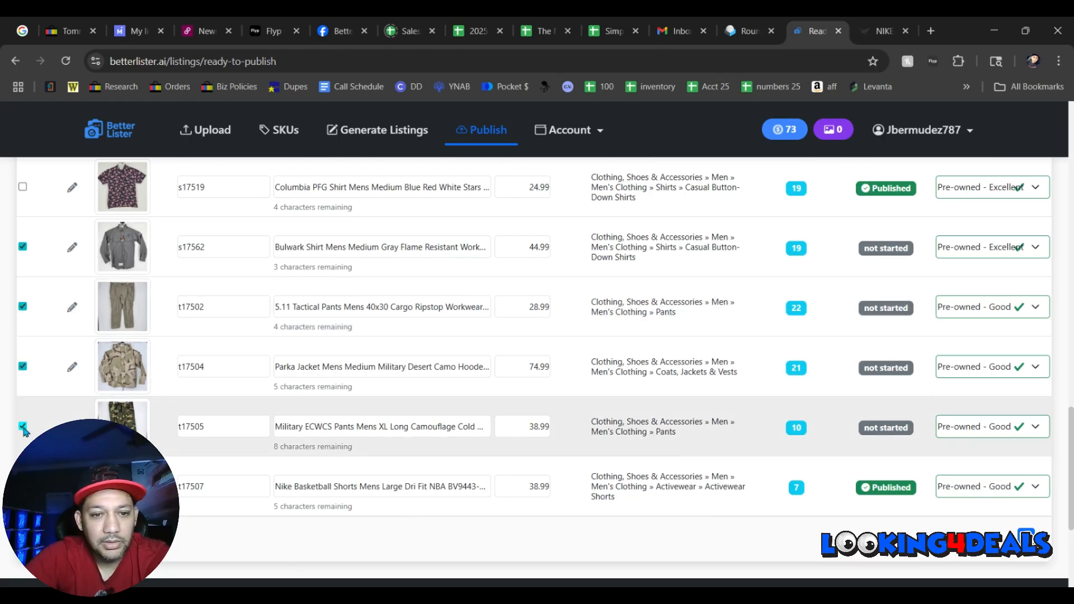
- Publish the four selected over-1-lb listings to eBay and confirm the publication
scroll(233, 428, "up", 10)
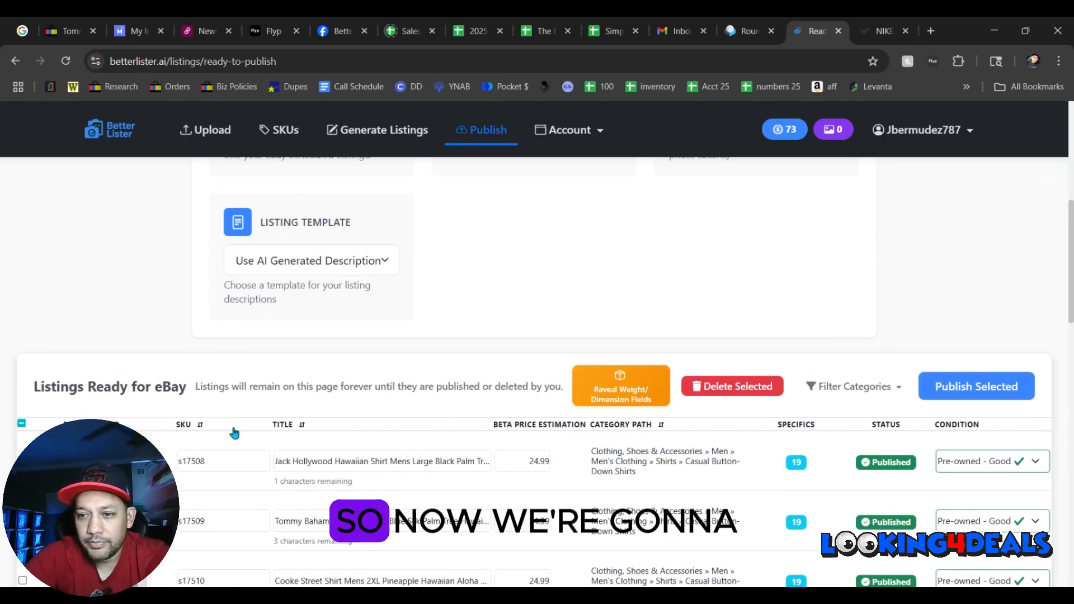
left_click(975, 395)
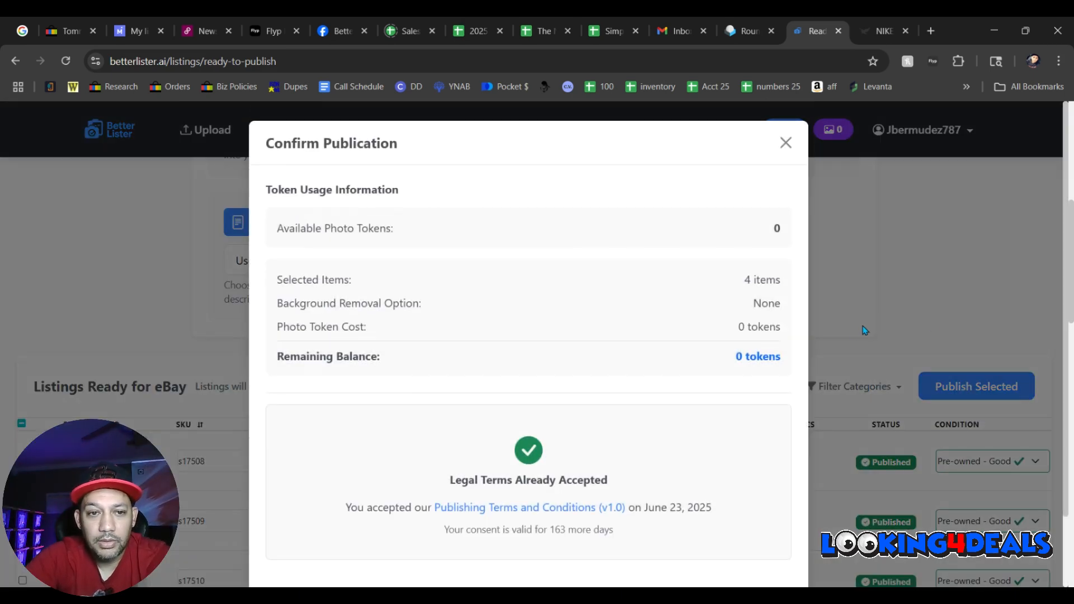
scroll(761, 392, "down", 3)
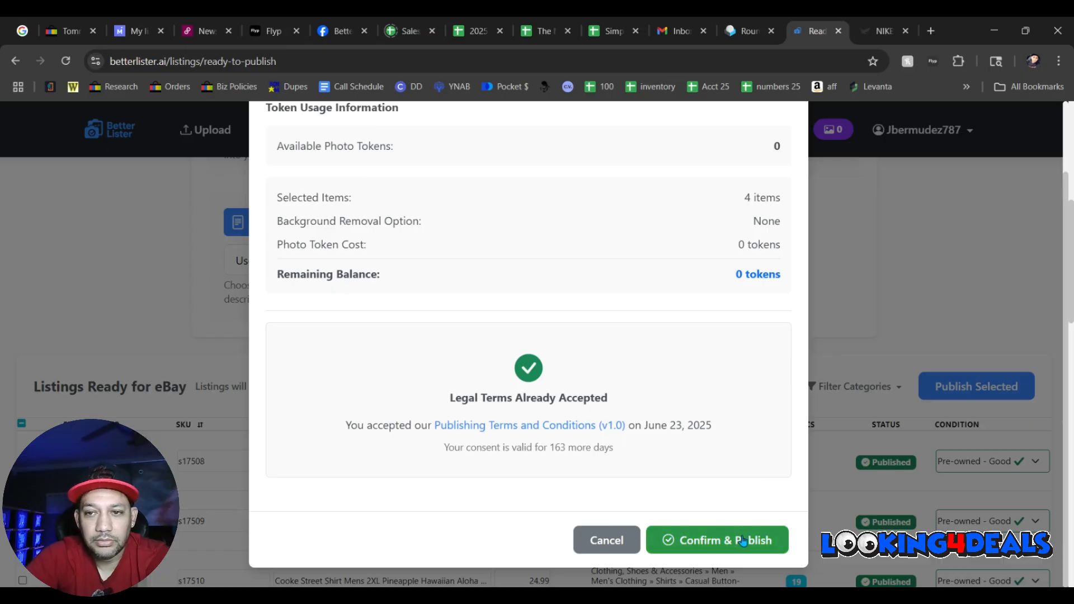
left_click(742, 541)
scroll(751, 498, "down", 15)
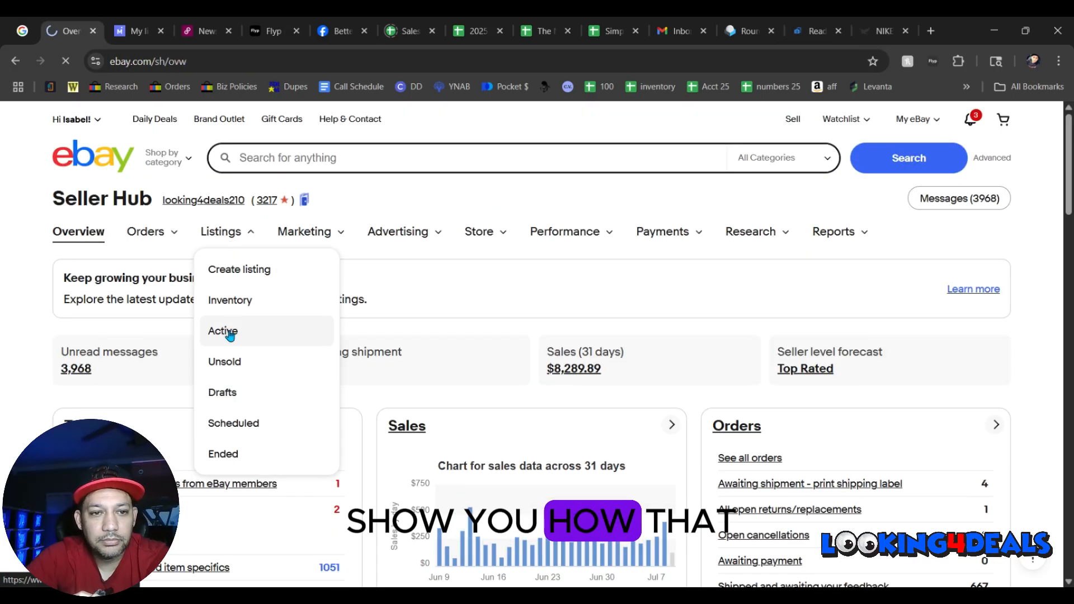
- Open the active listings in eBay Seller Hub and examine the newly published items, from t17505 down to s17508
left_click(230, 331)
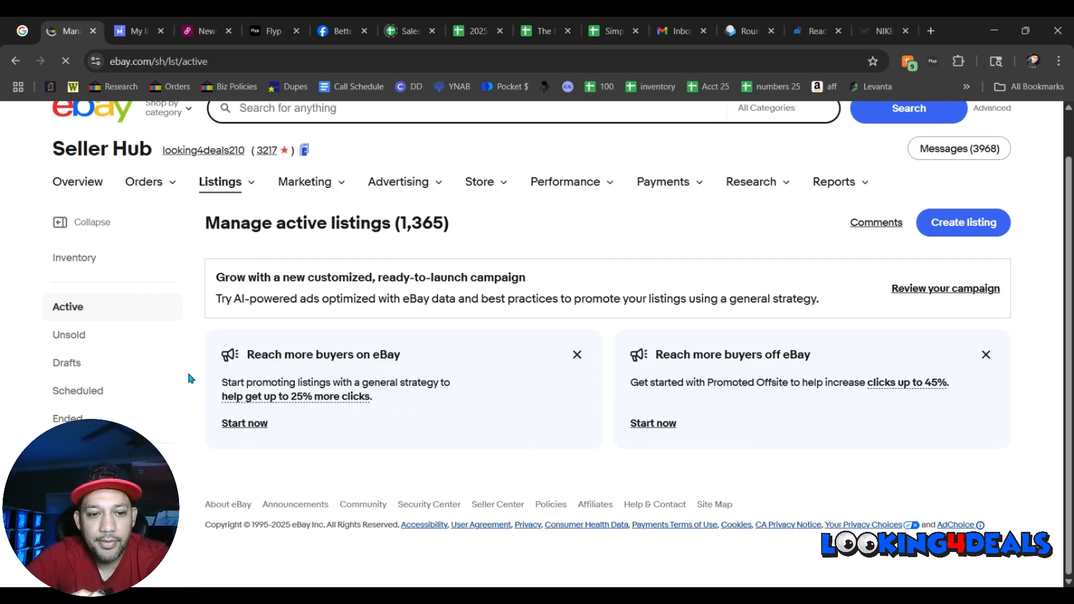
scroll(189, 376, "down", 3)
scroll(189, 375, "down", 5)
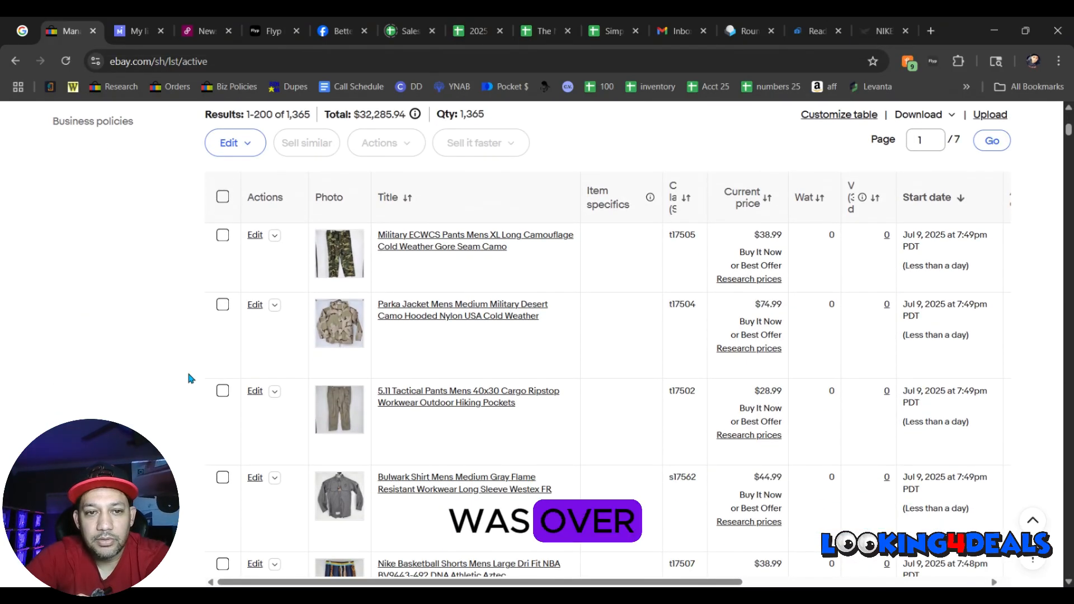
scroll(188, 379, "down", 3)
scroll(188, 378, "down", 4)
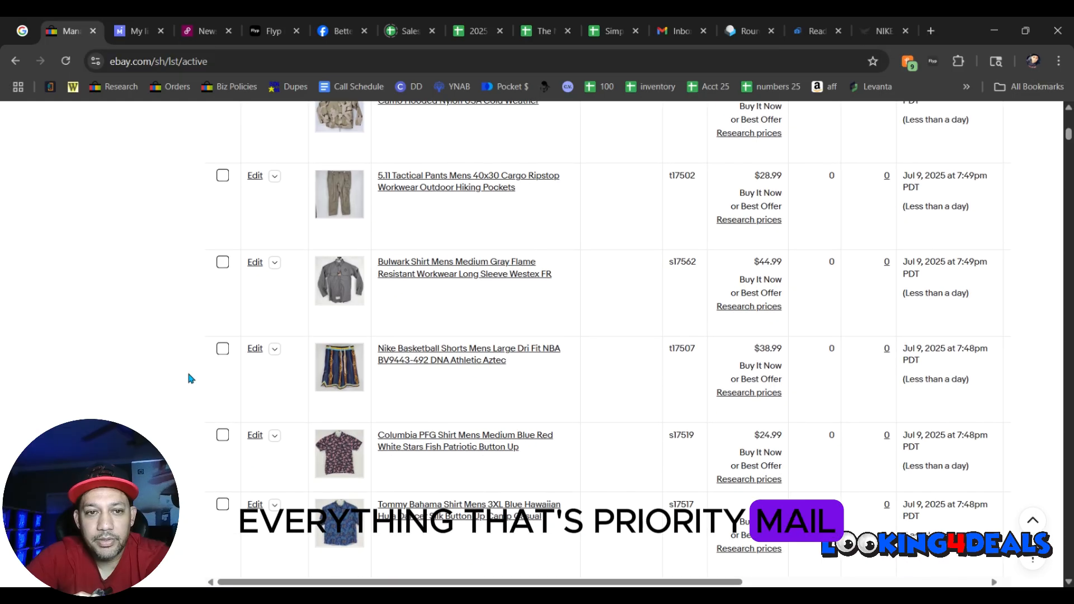
scroll(189, 378, "down", 6)
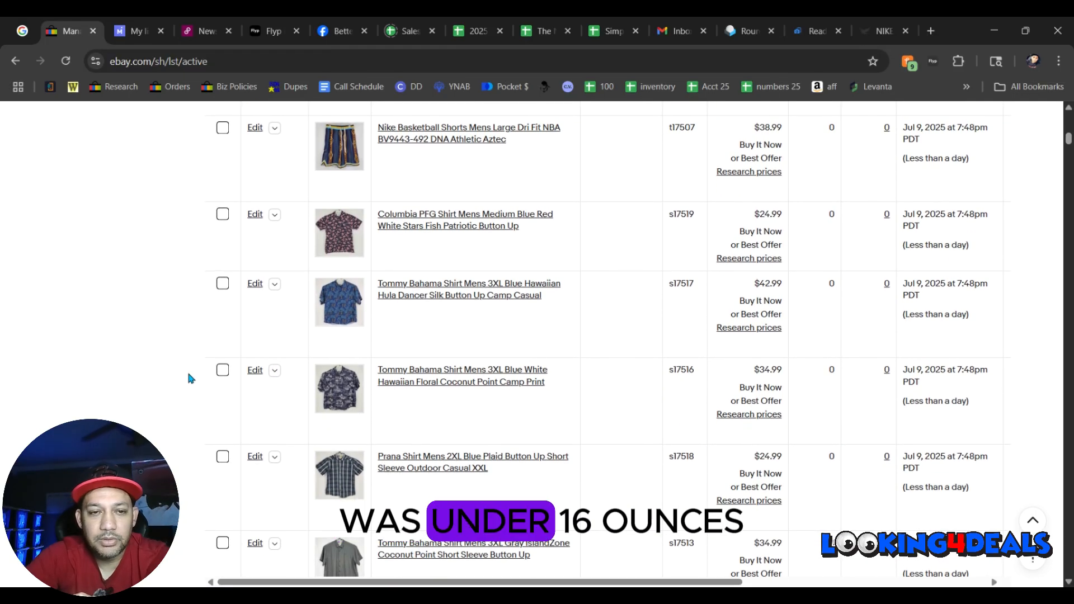
scroll(188, 379, "down", 5)
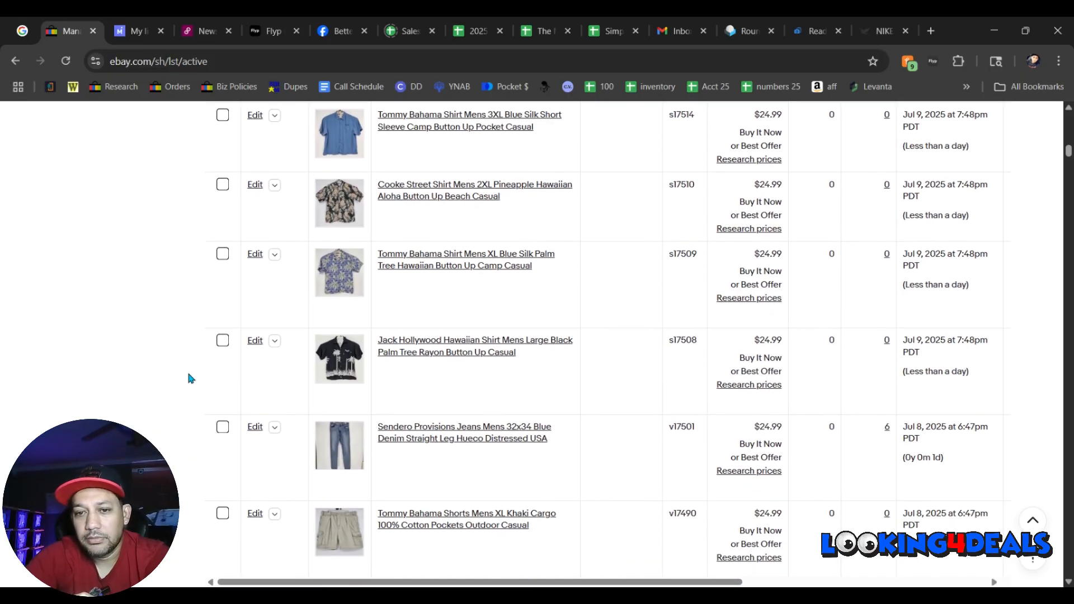
scroll(189, 378, "up", 3)
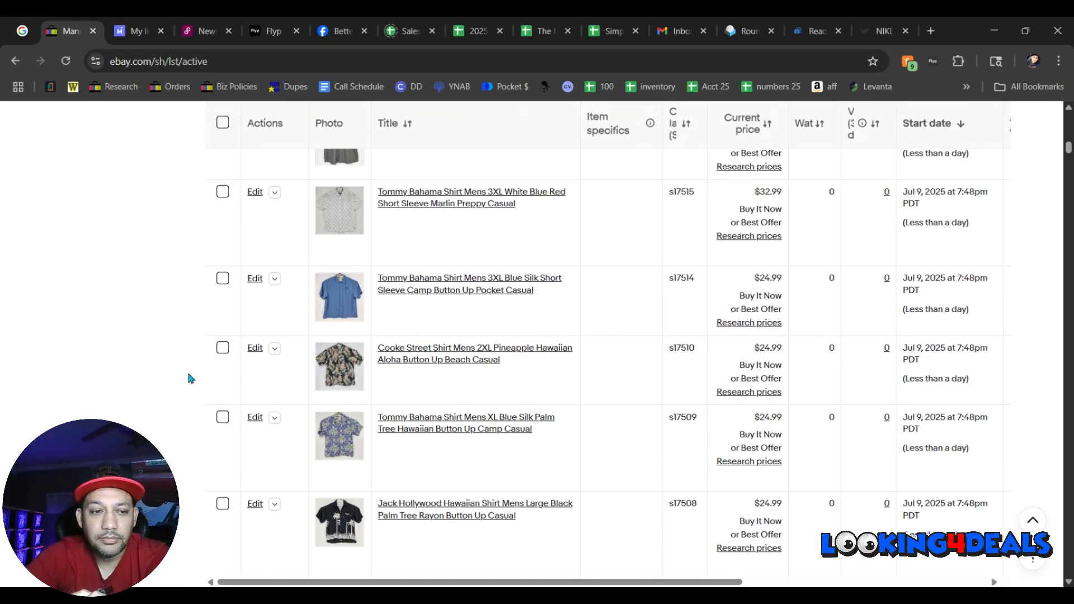
scroll(188, 378, "up", 3)
scroll(189, 378, "up", 3)
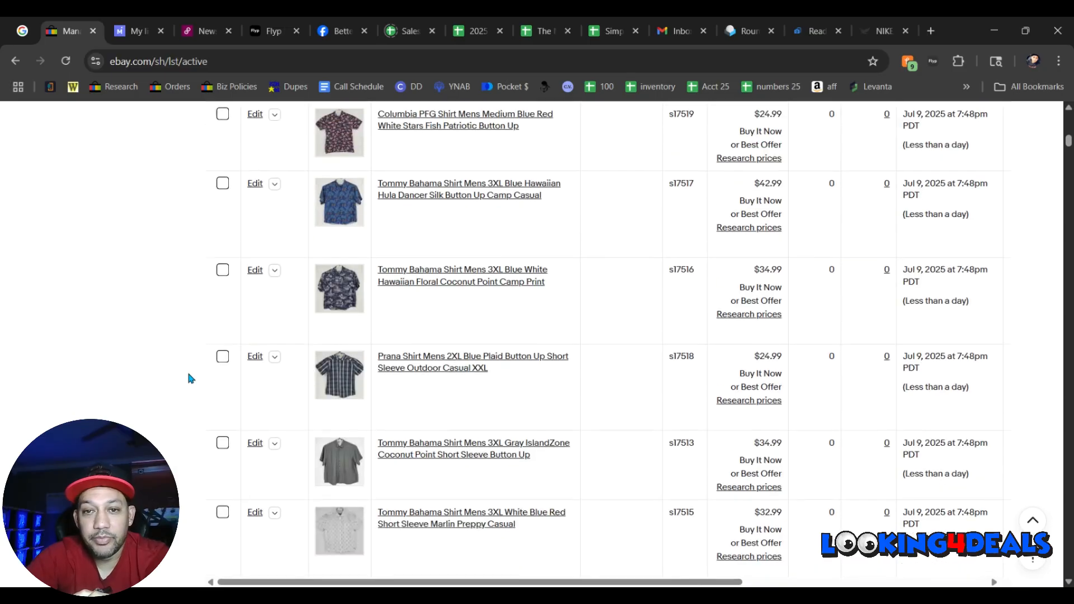
- Switch back to BetterLister and review the status of the over-1-lb listings and the listing configurations
left_click(818, 18)
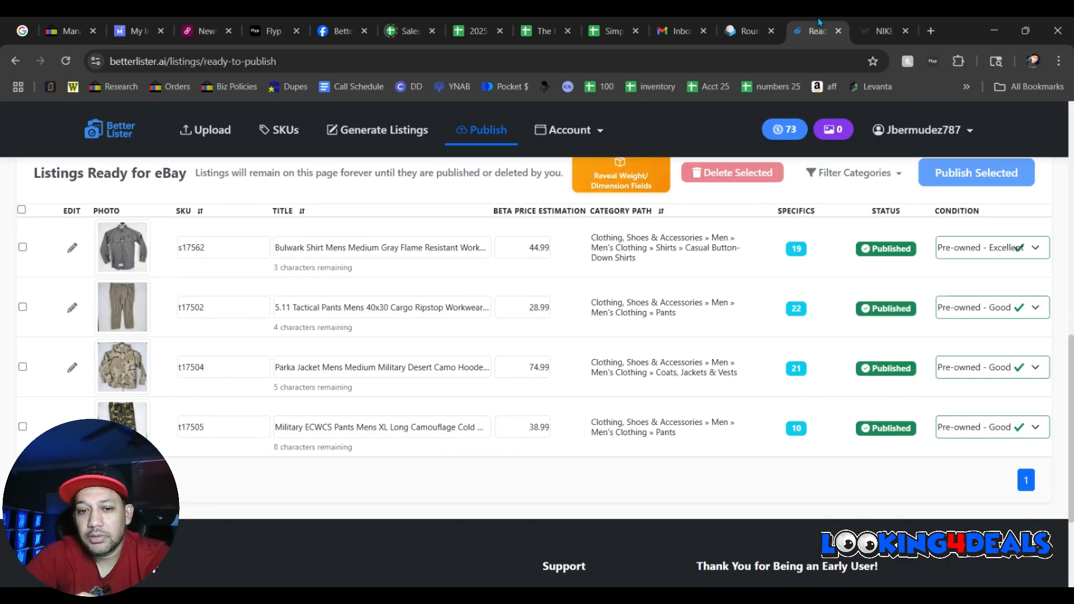
scroll(525, 339, "up", 2)
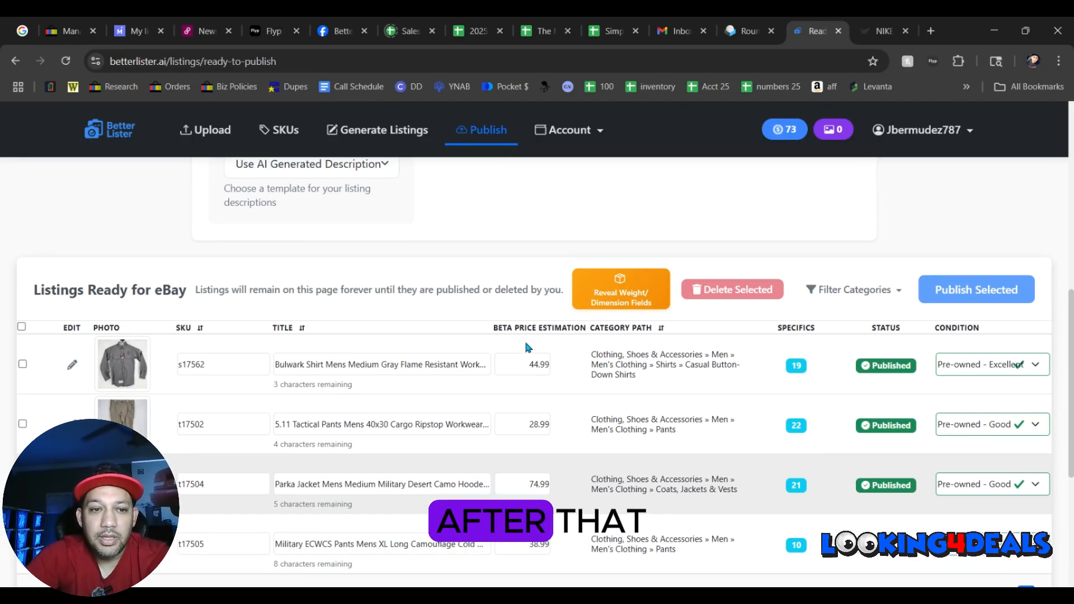
scroll(380, 304, "up", 2)
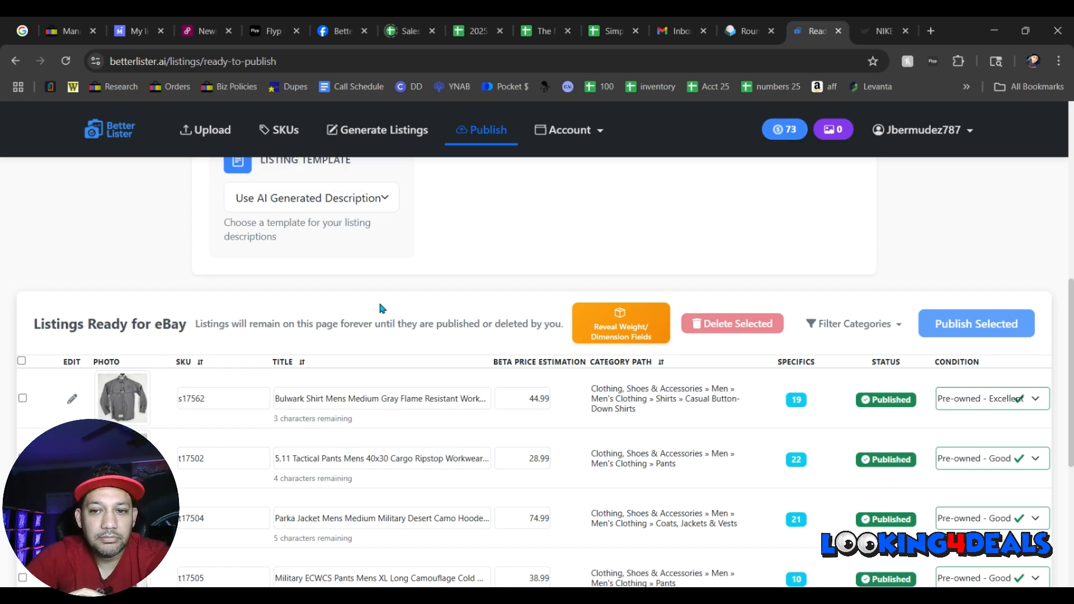
scroll(186, 347, "up", 6)
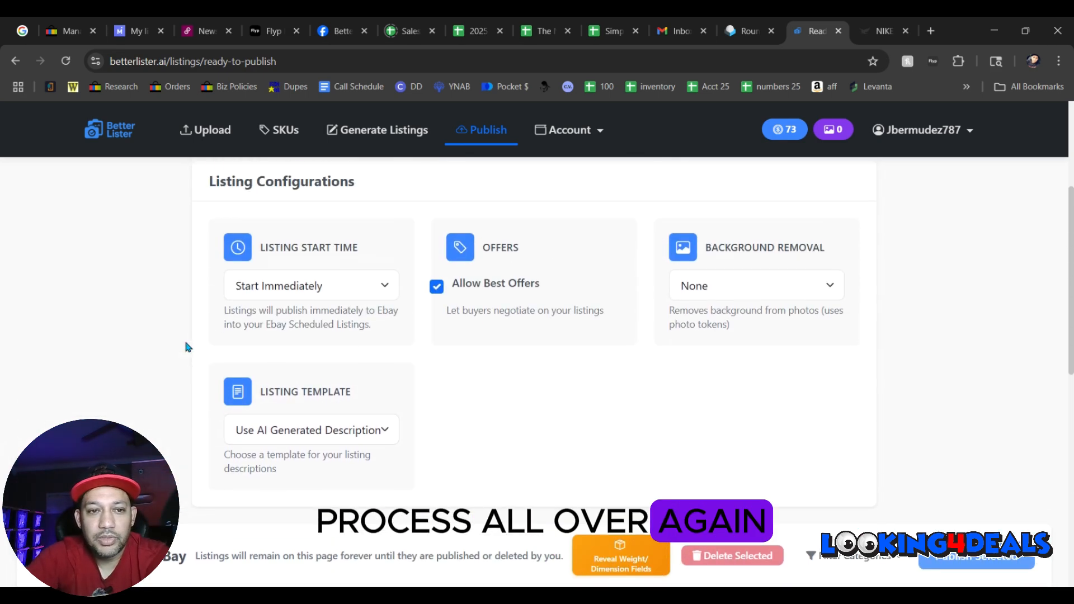